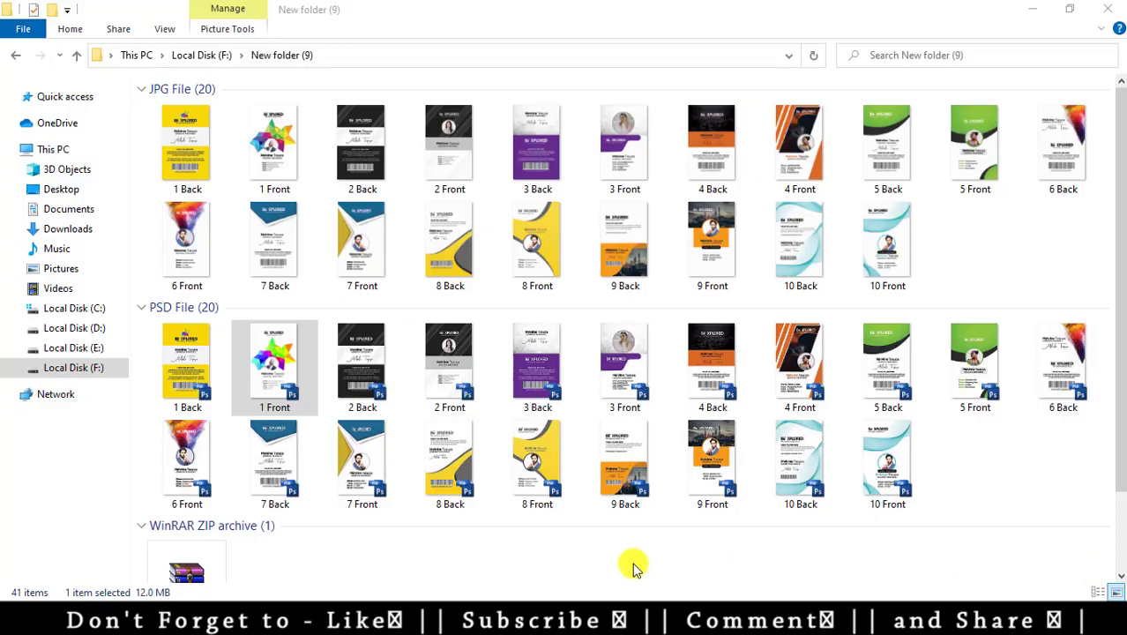
double_click(186, 151)
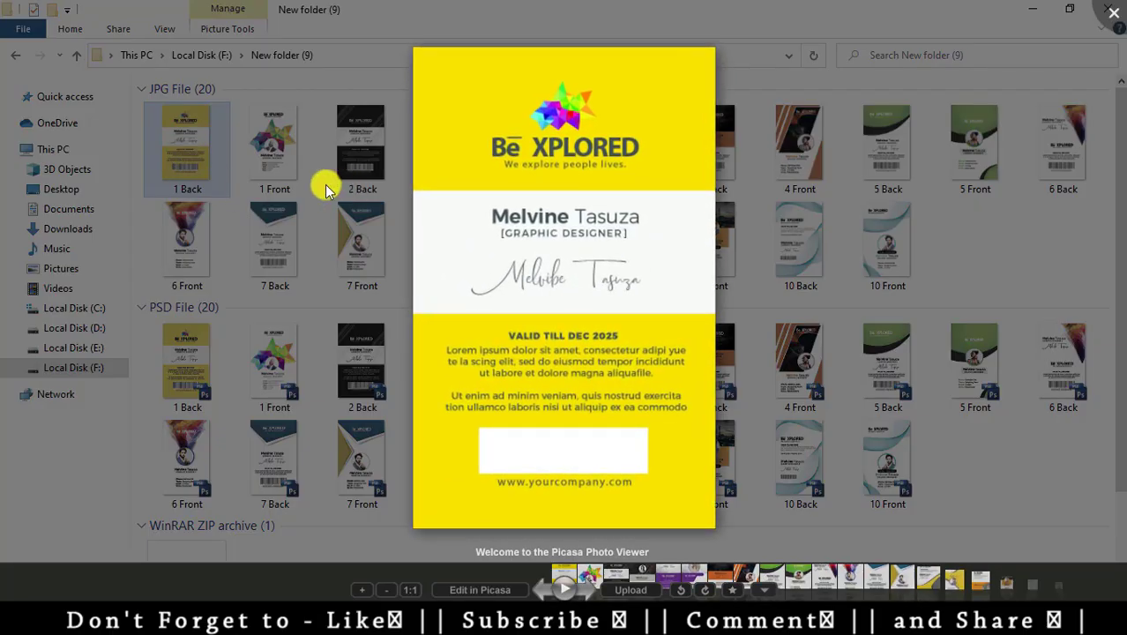
key(Right)
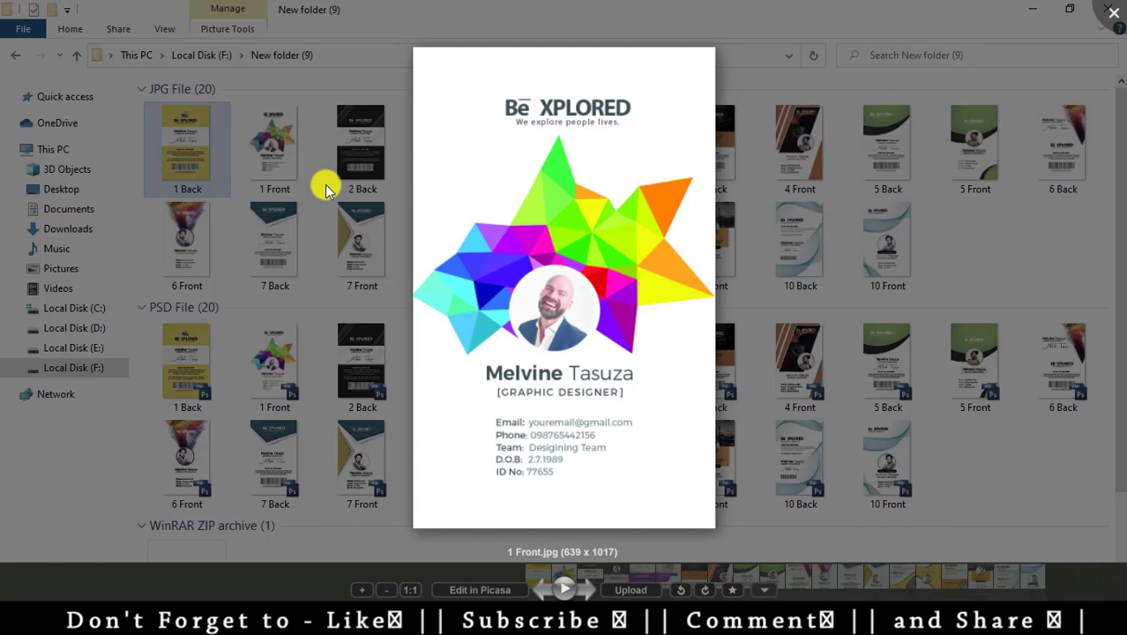
key(Right)
key(Right)
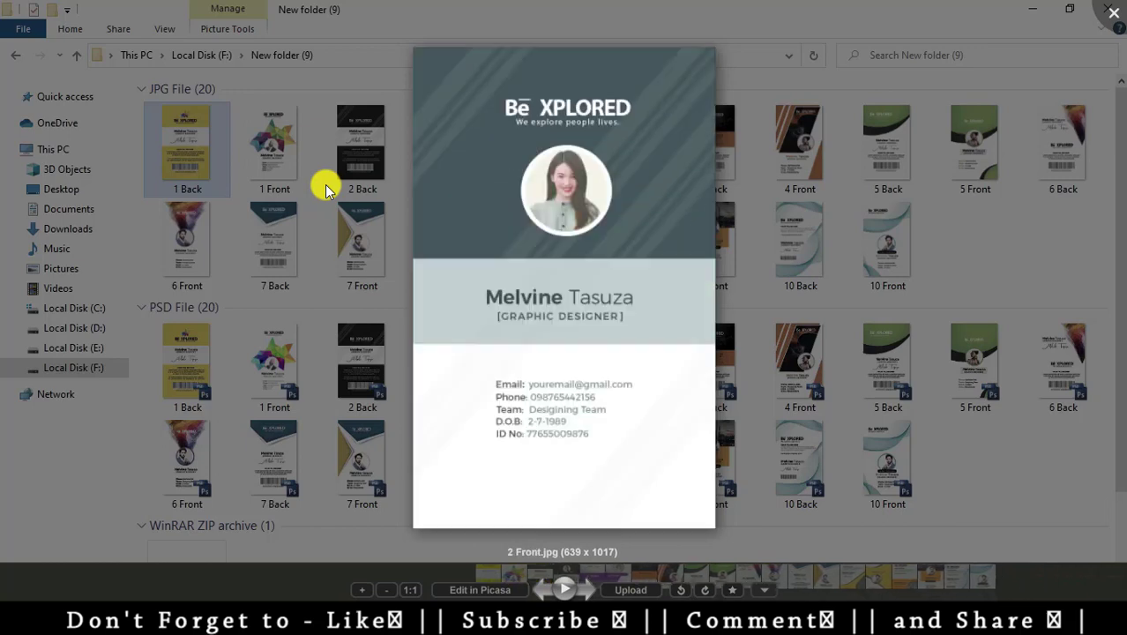
key(Right)
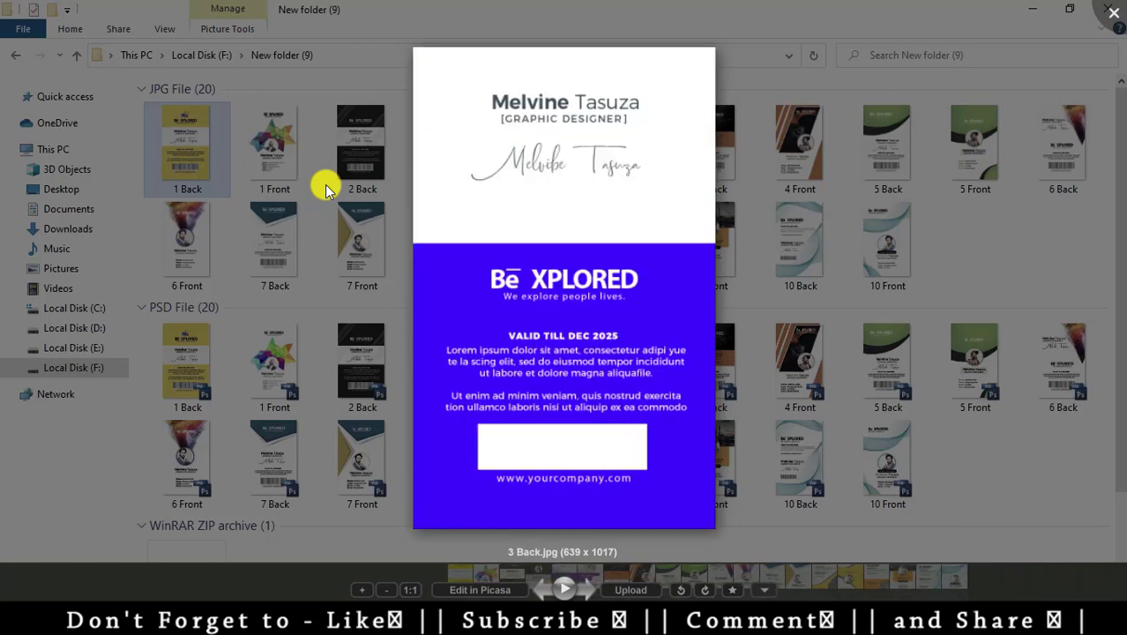
key(Right)
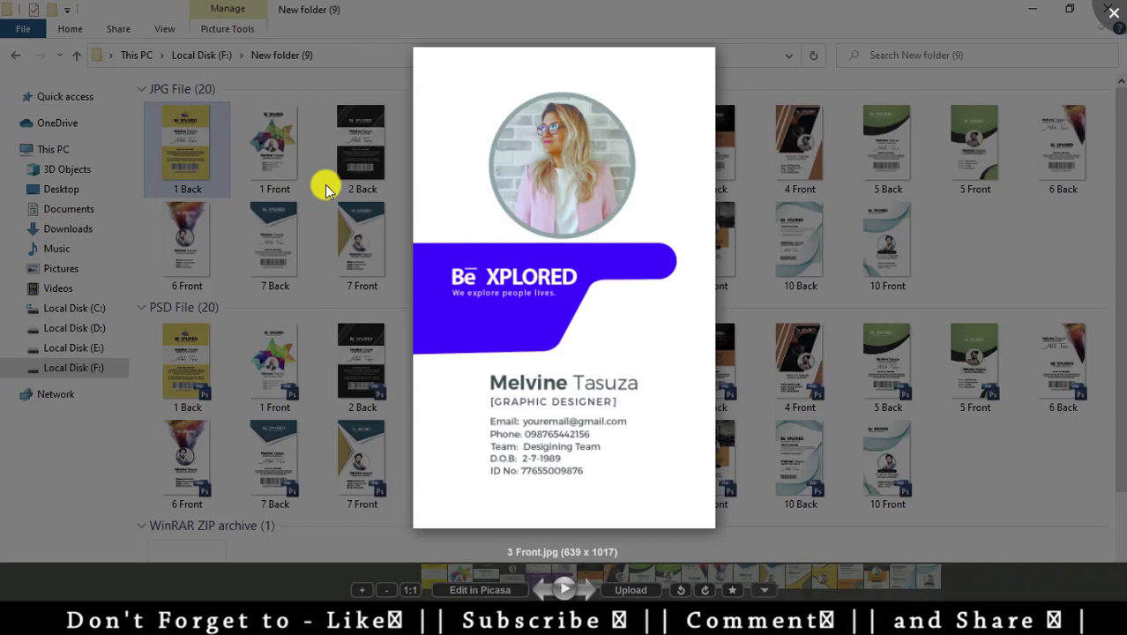
key(Right)
key(Right)
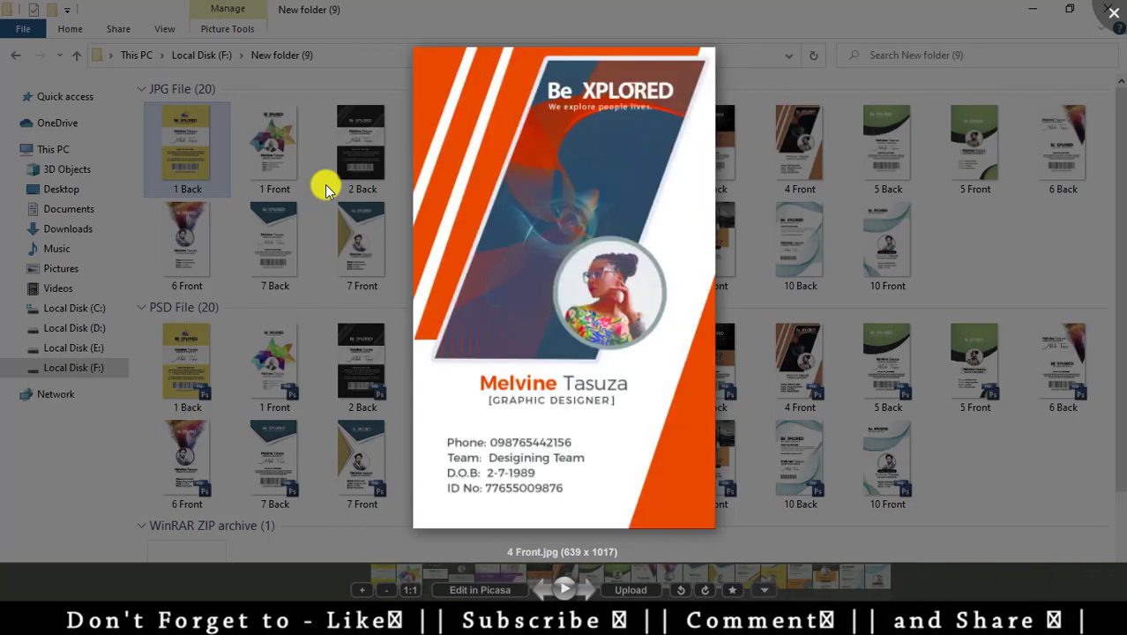
key(Right)
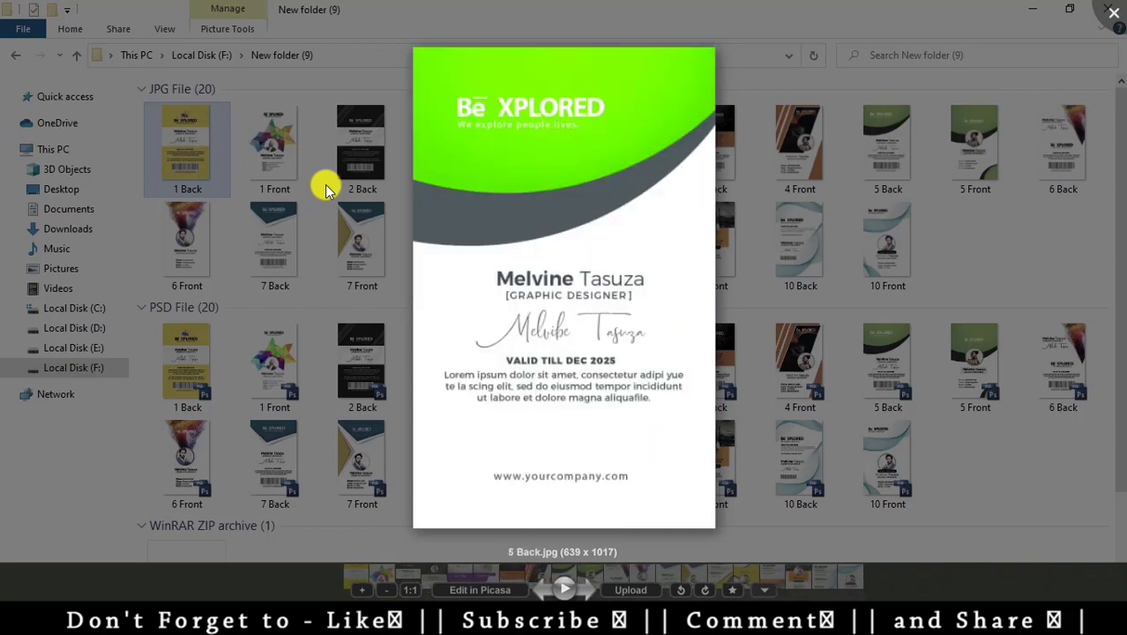
key(Right)
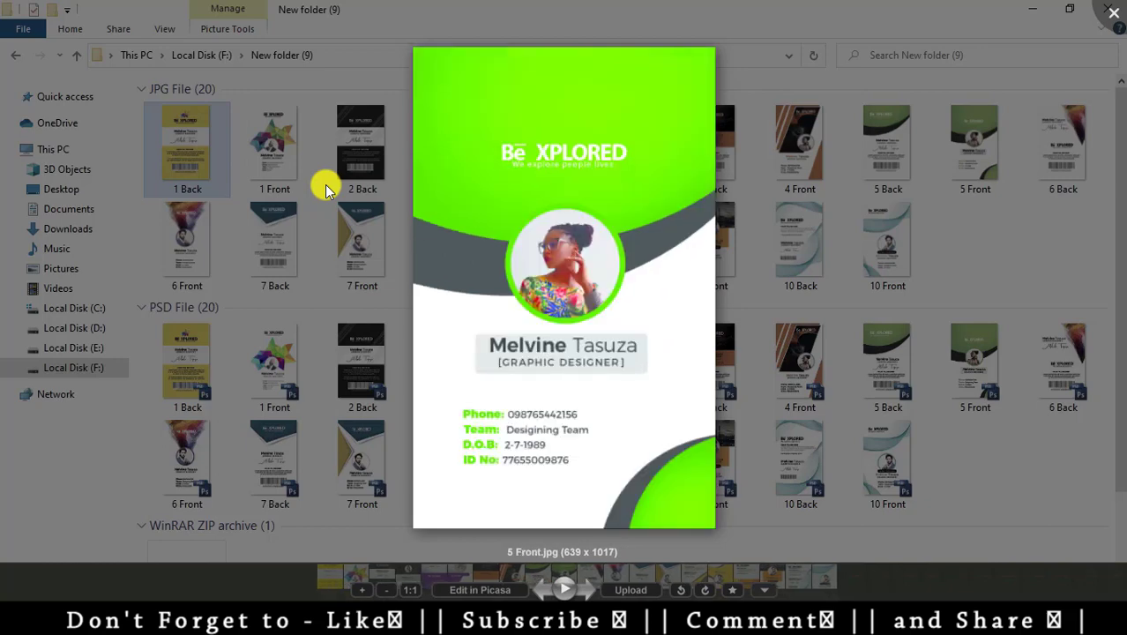
key(Right)
key(Right)
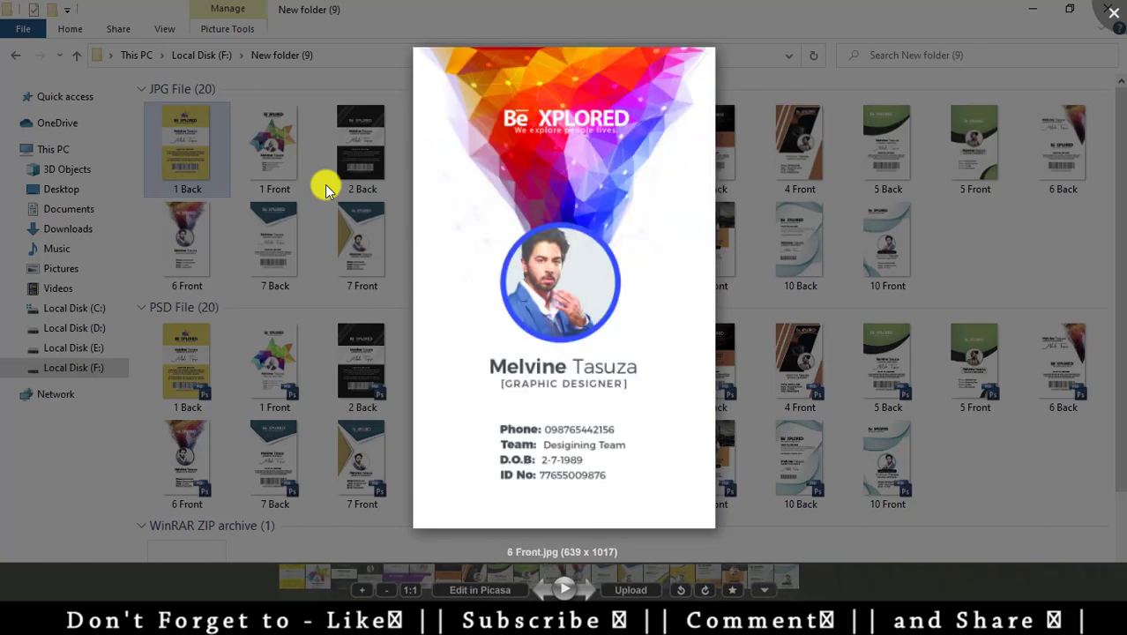
key(Right)
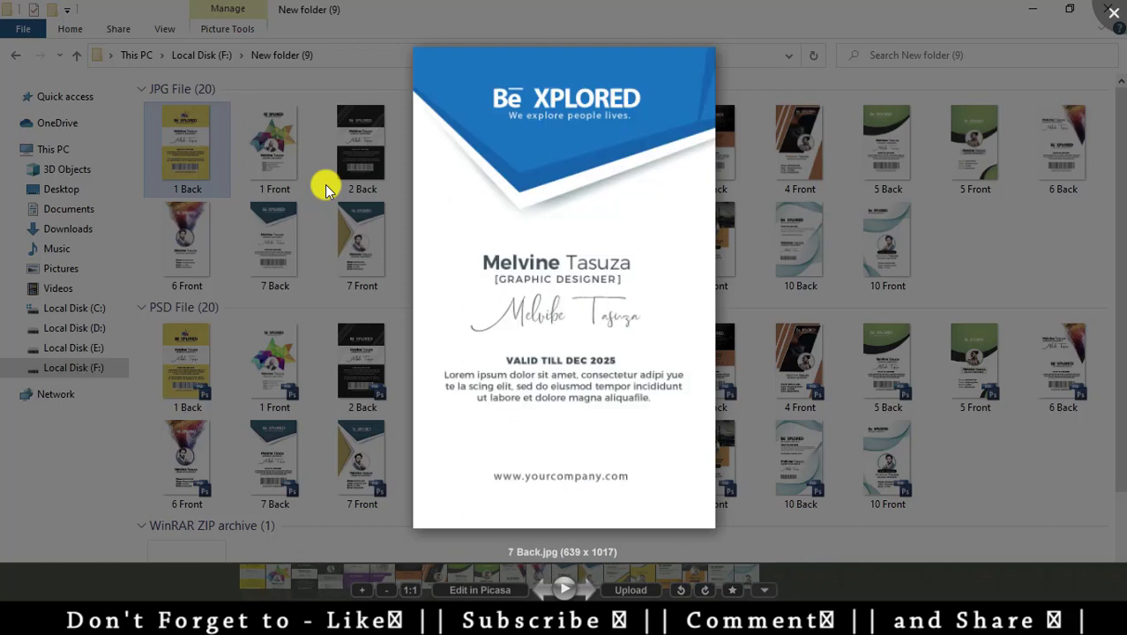
key(Right)
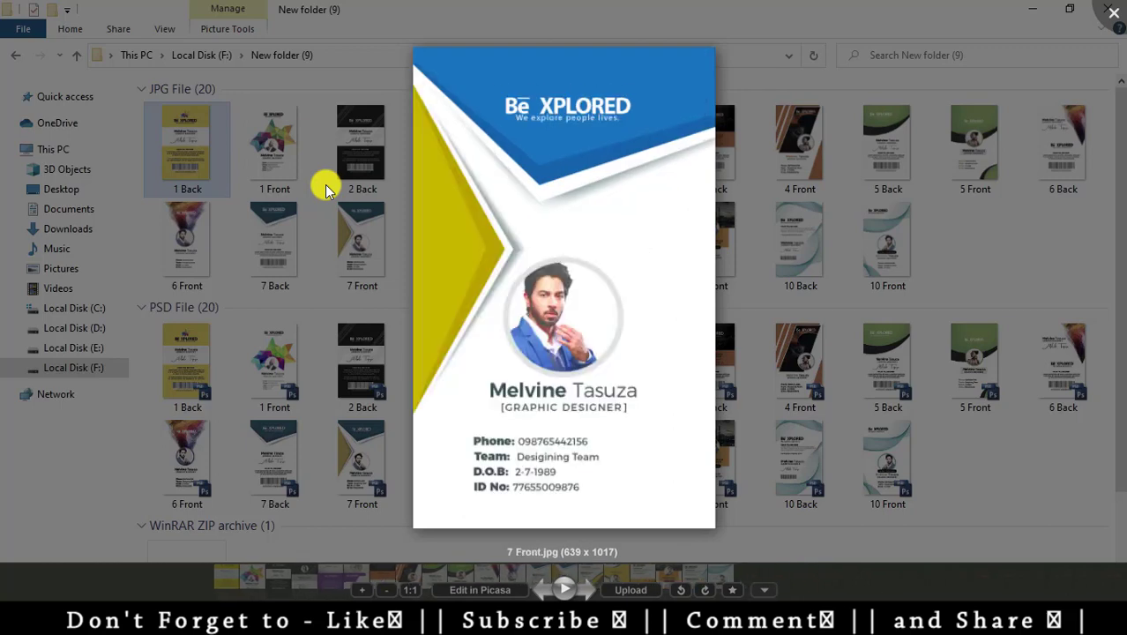
key(Right)
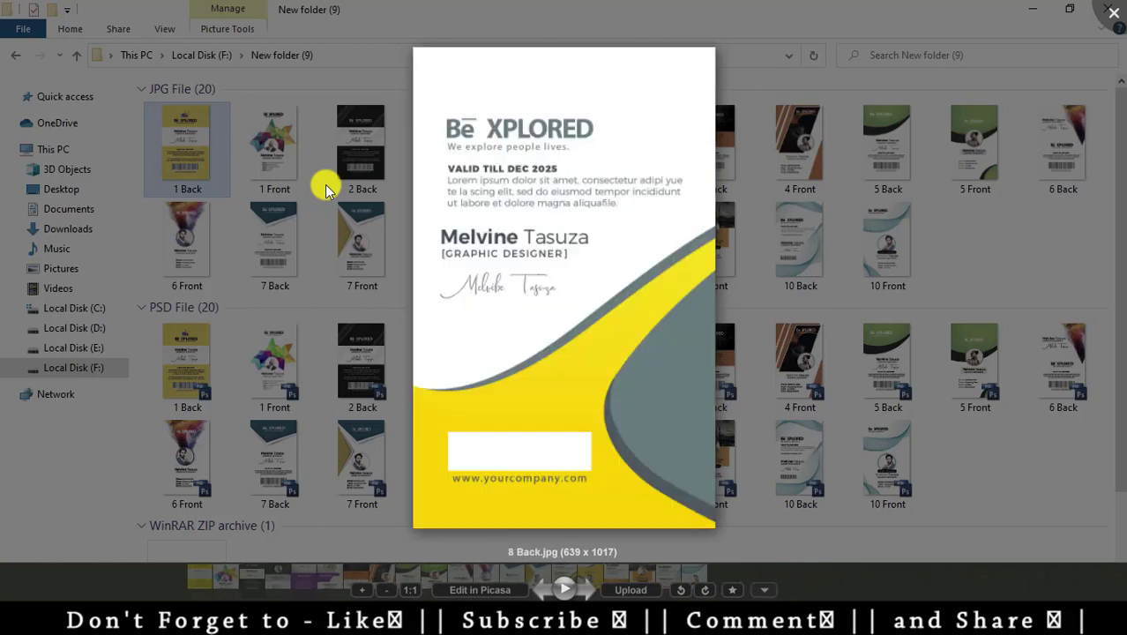
key(Right)
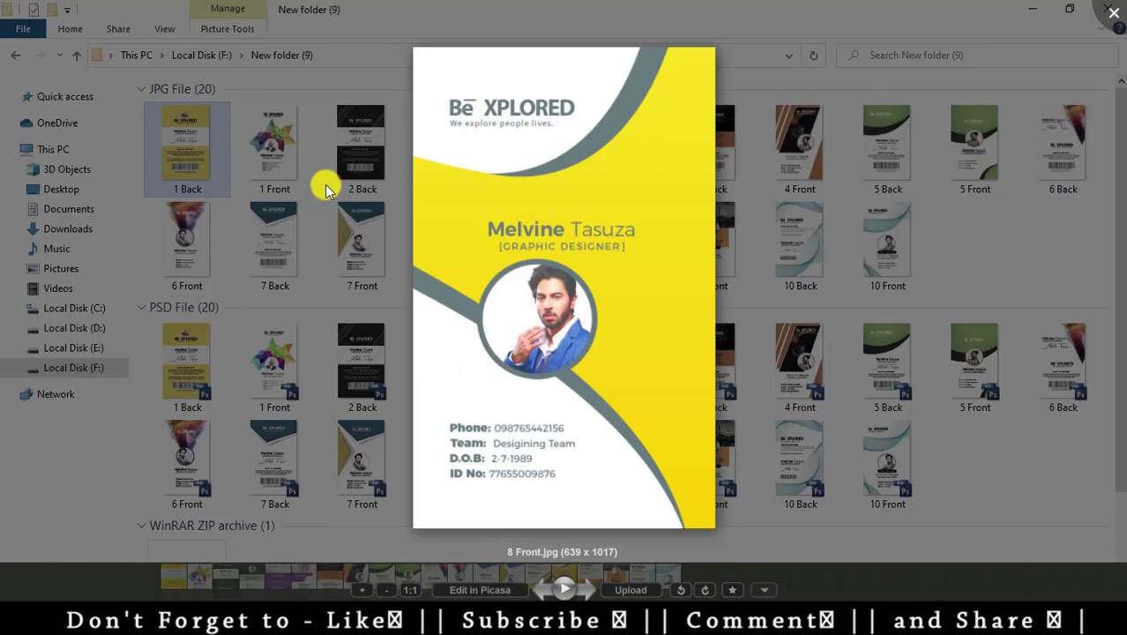
key(Right)
key(Right)
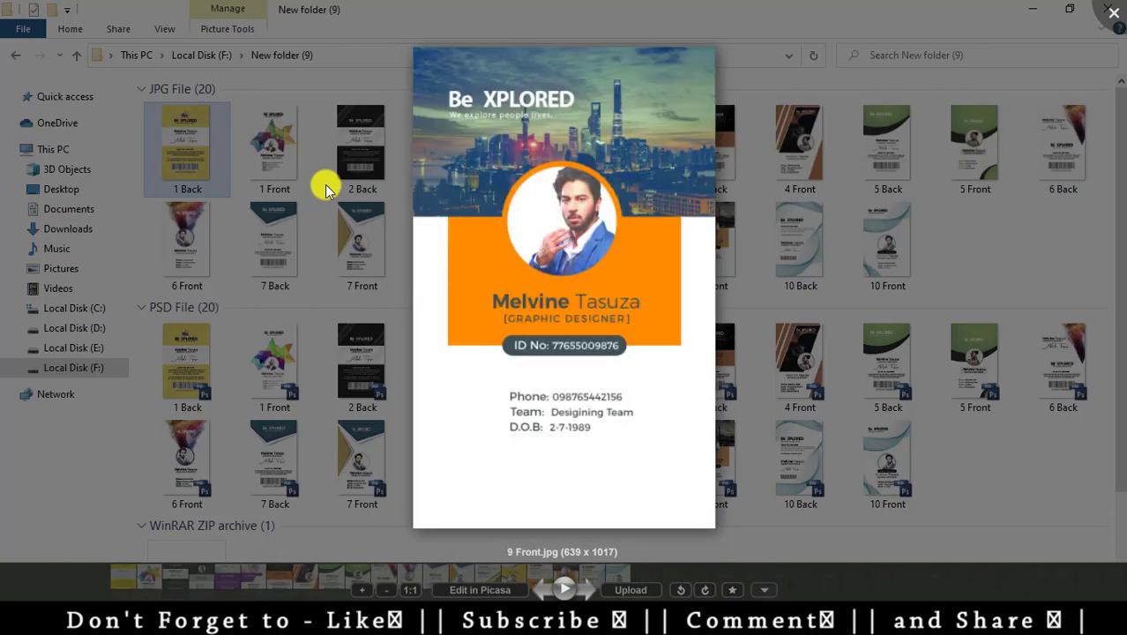
key(Right)
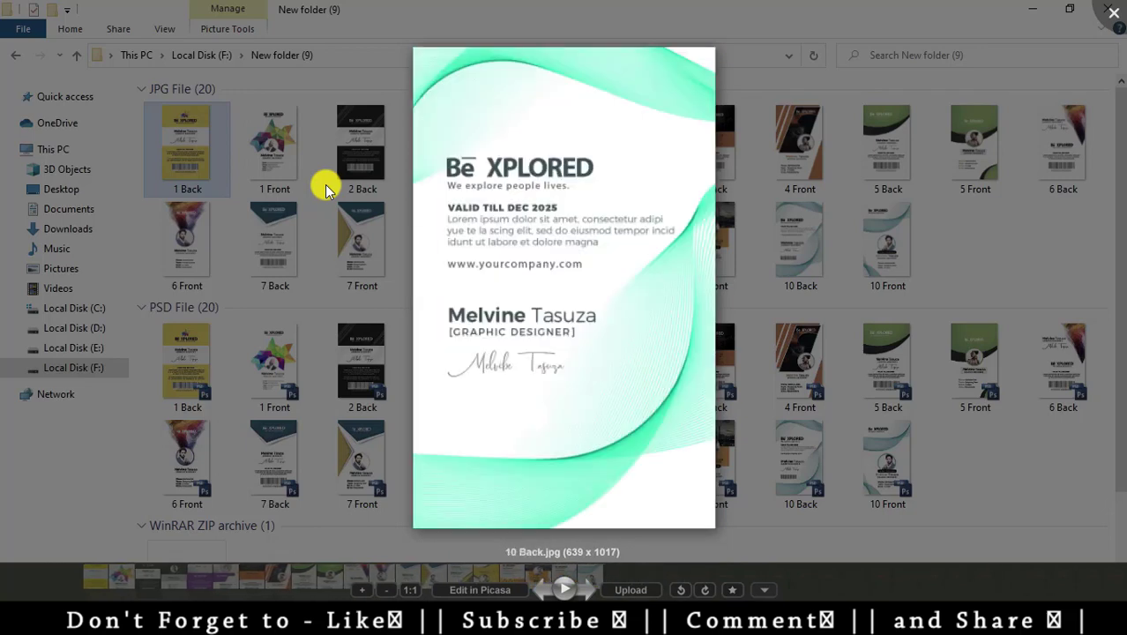
key(Right)
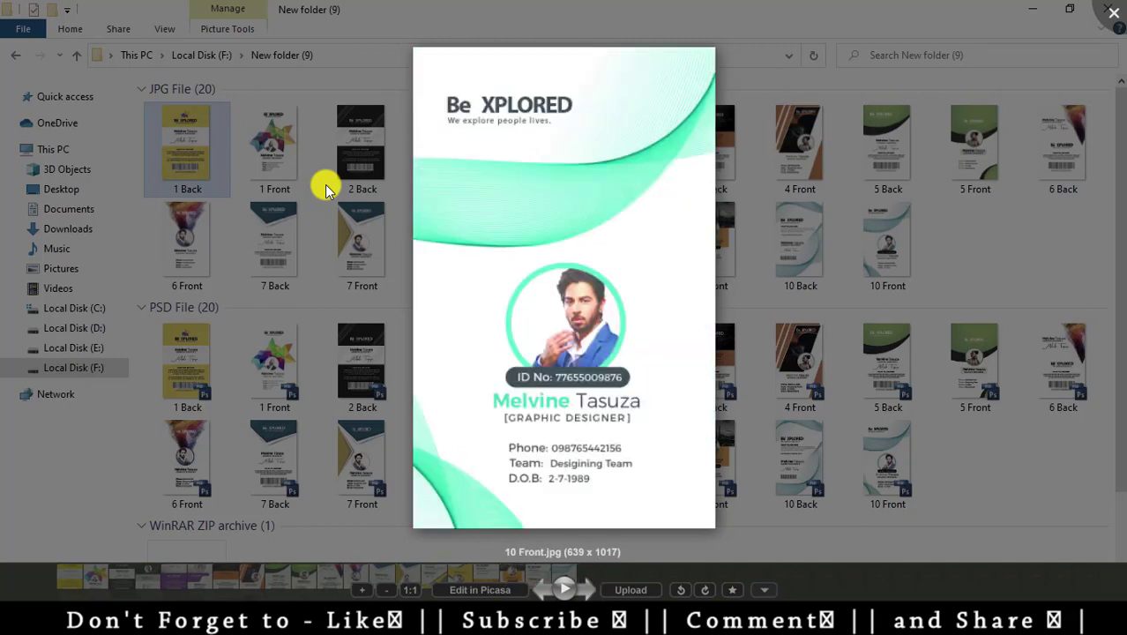
key(Right)
key(Left)
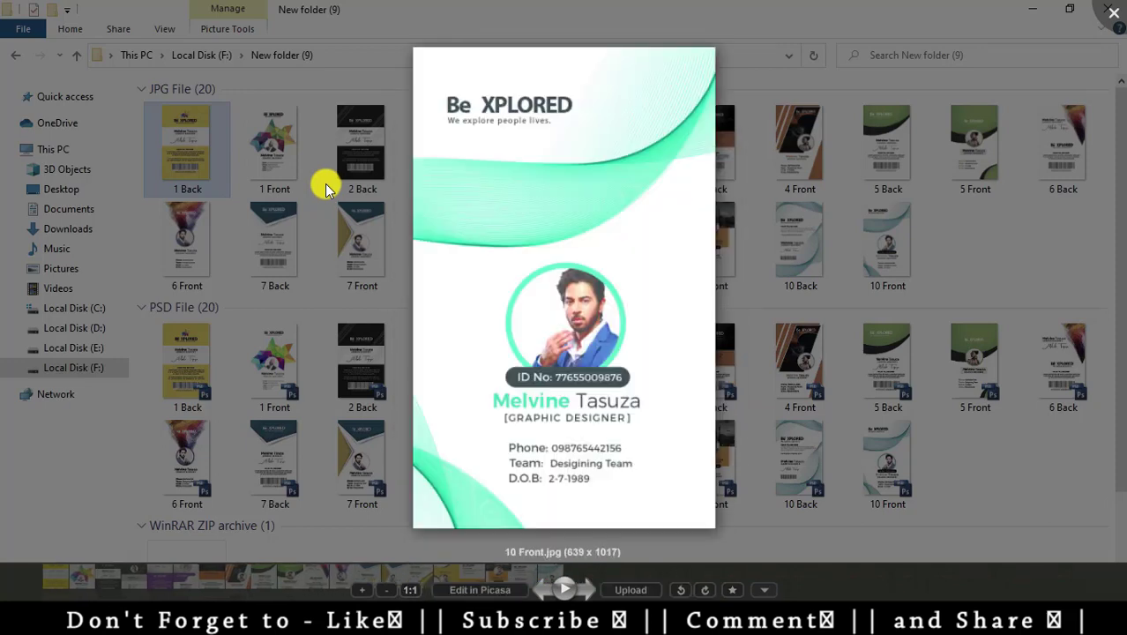
click(1096, 14)
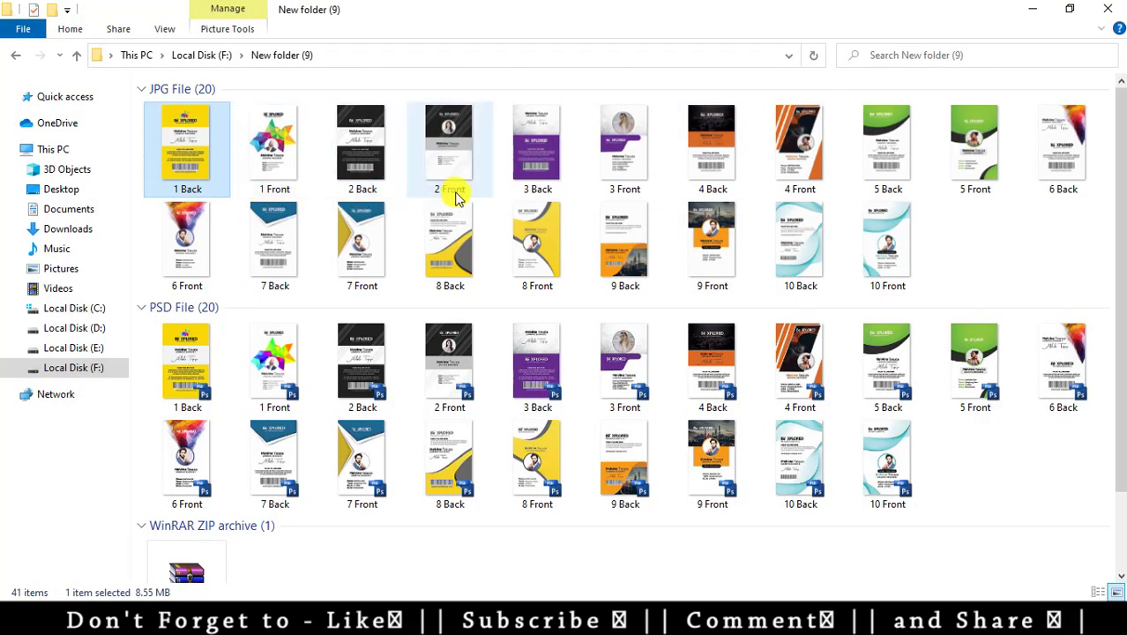
Step: Select the 20 PSD files from 1 Back through 10 Front and review their combined Properties
click(196, 377)
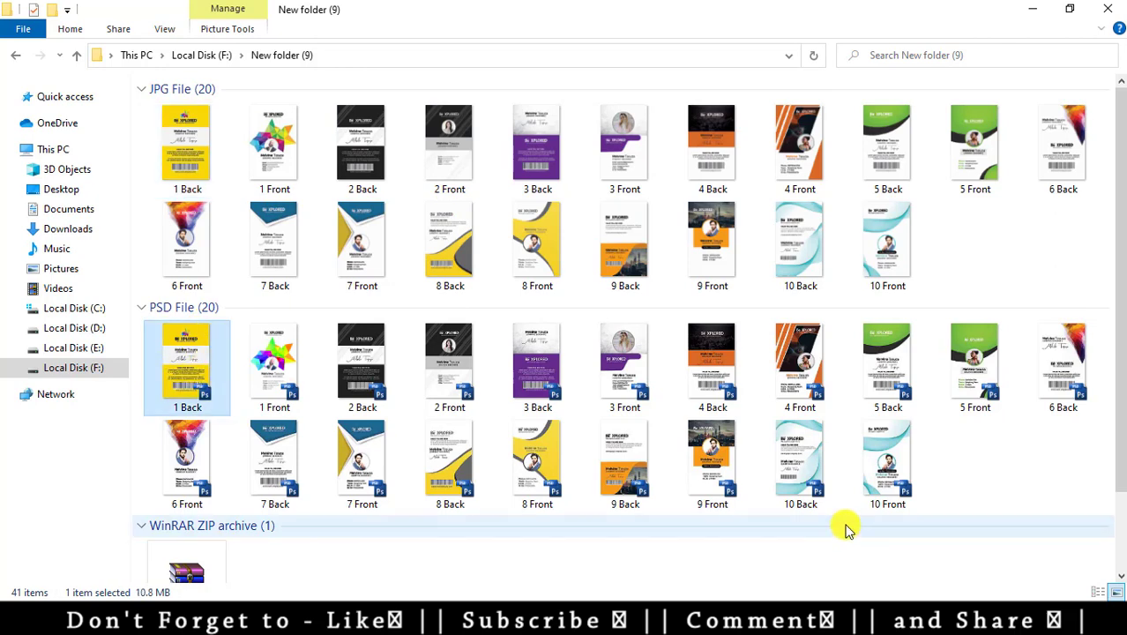
shift+click(895, 463)
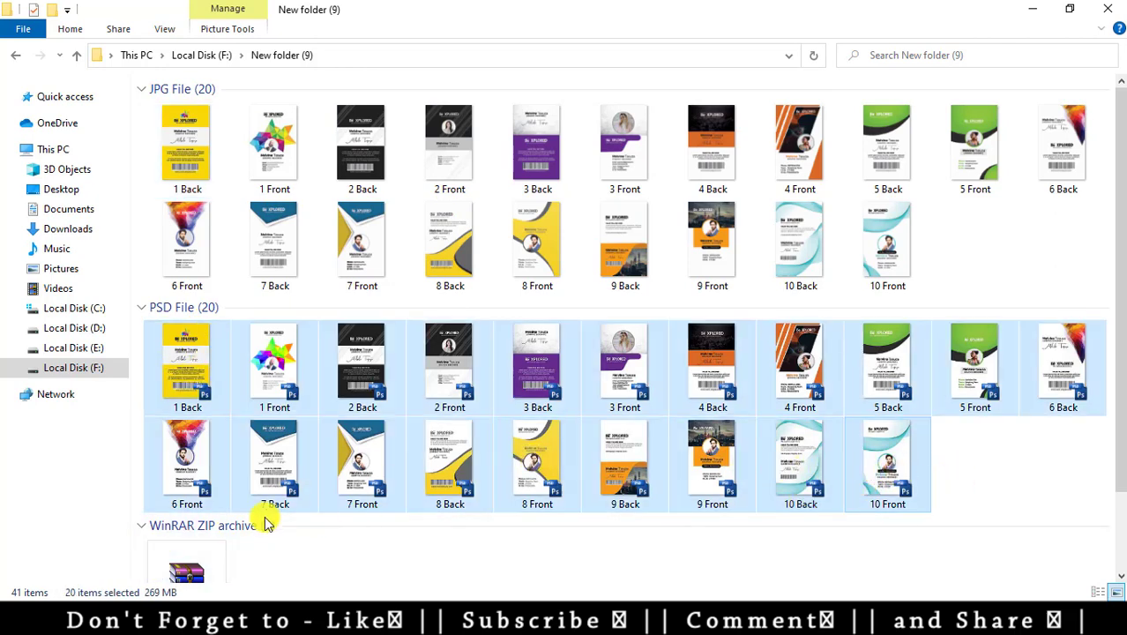
scroll(268, 523, down, 1)
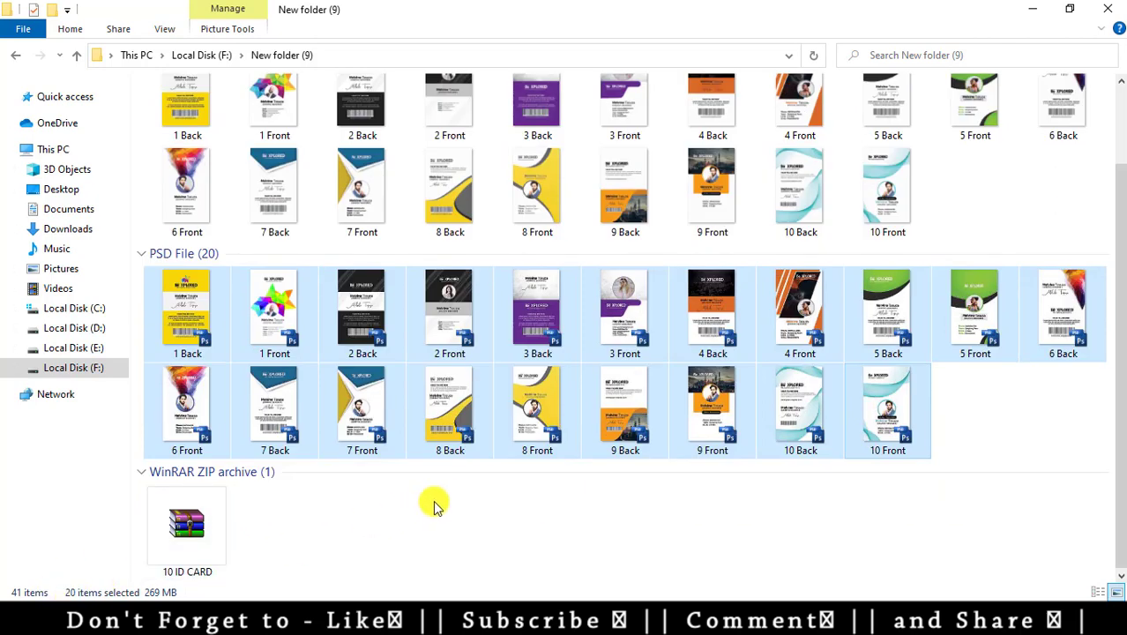
right_click(527, 415)
click(575, 399)
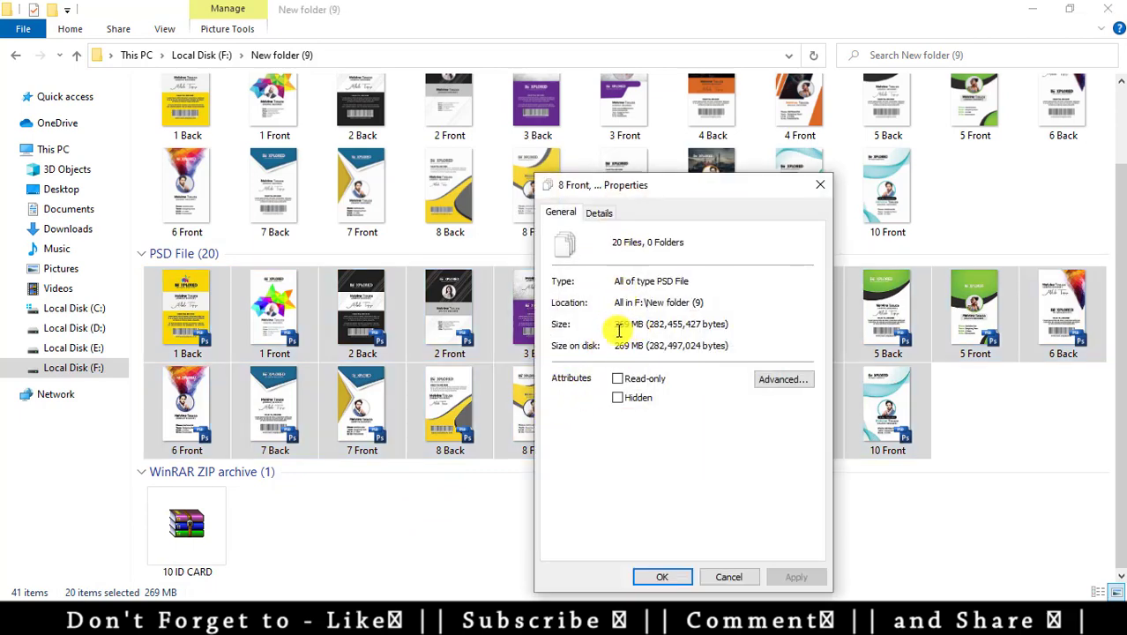
click(825, 186)
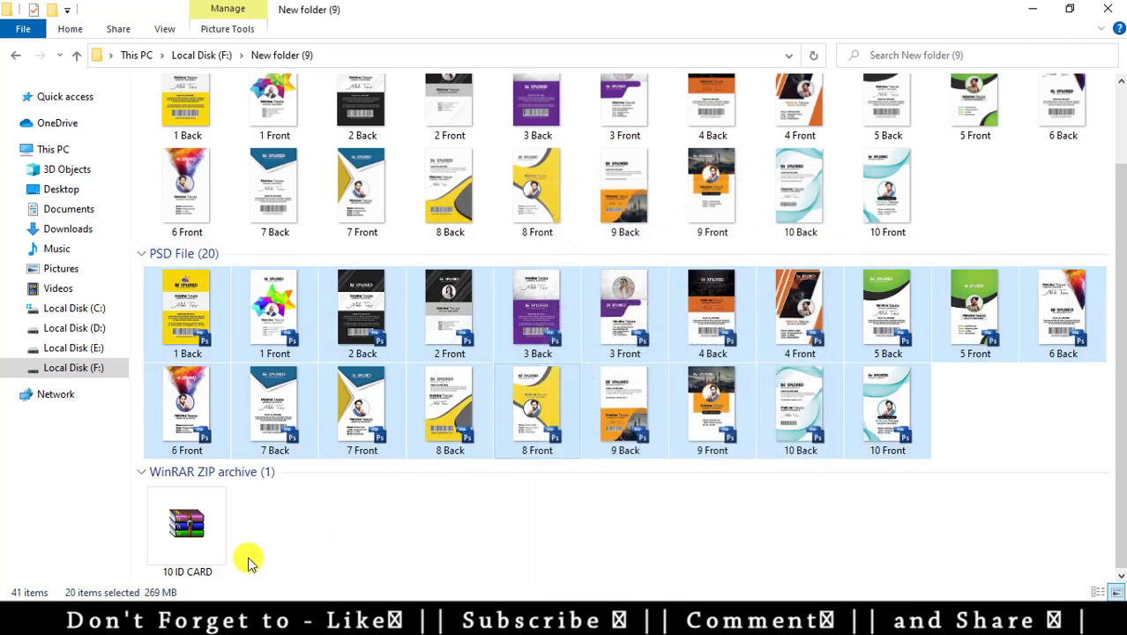
click(377, 524)
Step: Check the Properties of the 10 ID CARD archive
right_click(195, 526)
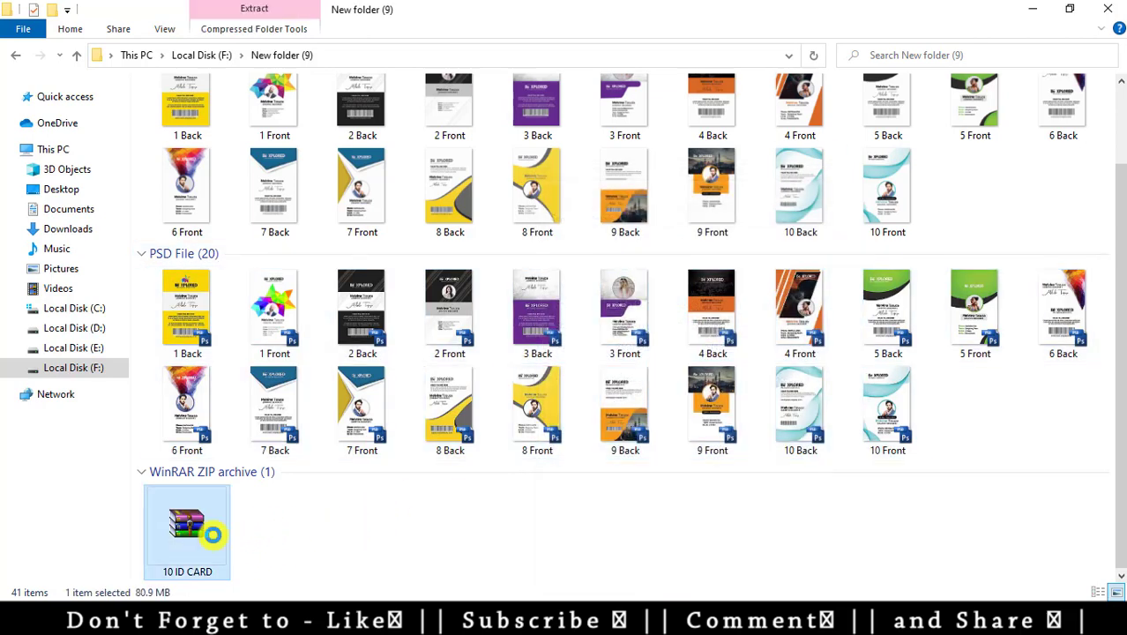
click(251, 511)
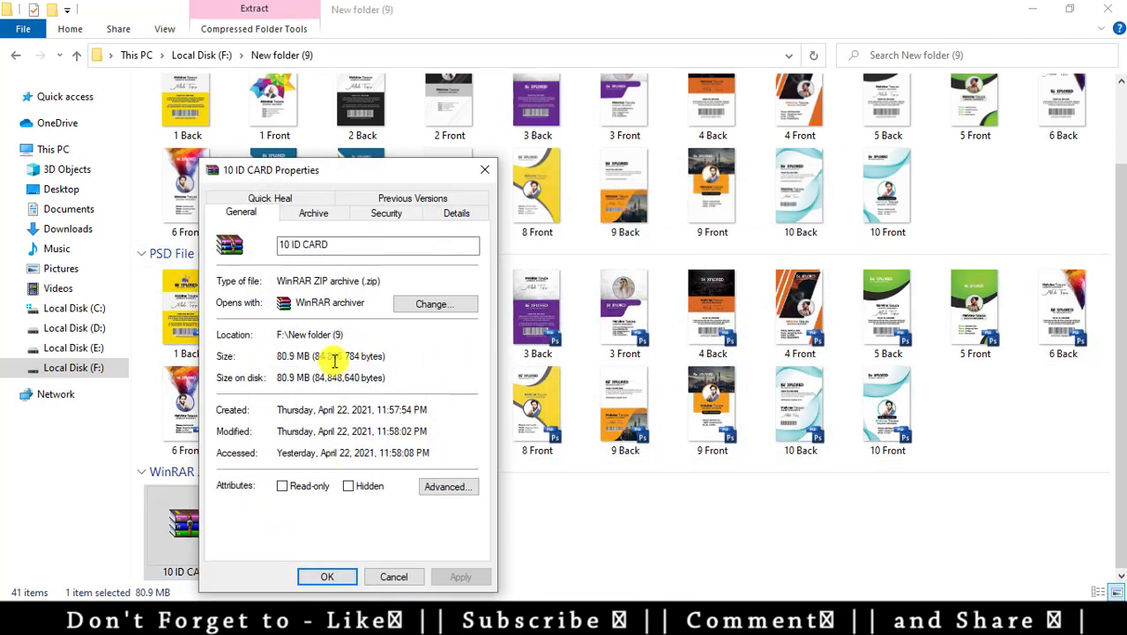
click(484, 170)
Step: Drag 1 Front.psd from File Explorer into Photoshop to open it
scroll(534, 534, up, 2)
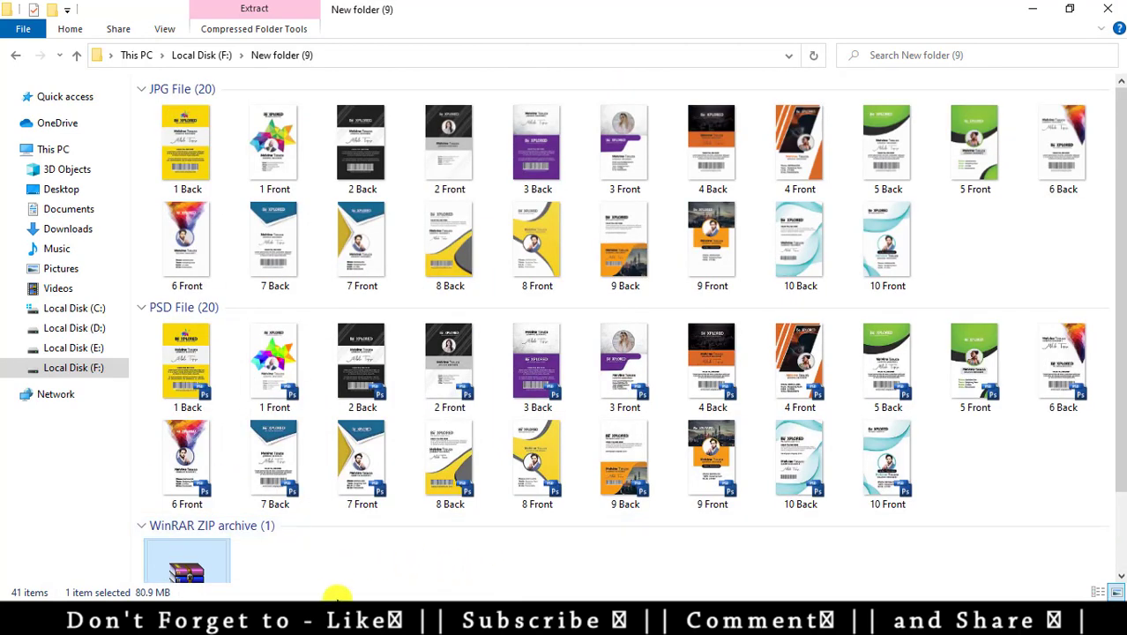
click(378, 571)
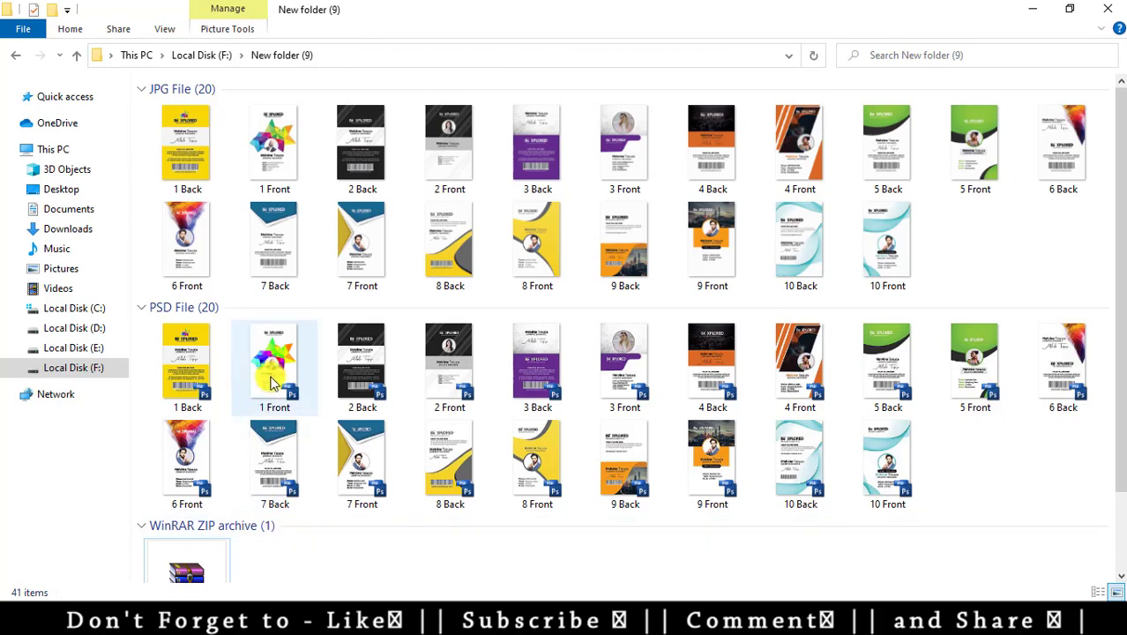
drag(278, 362, 440, 591)
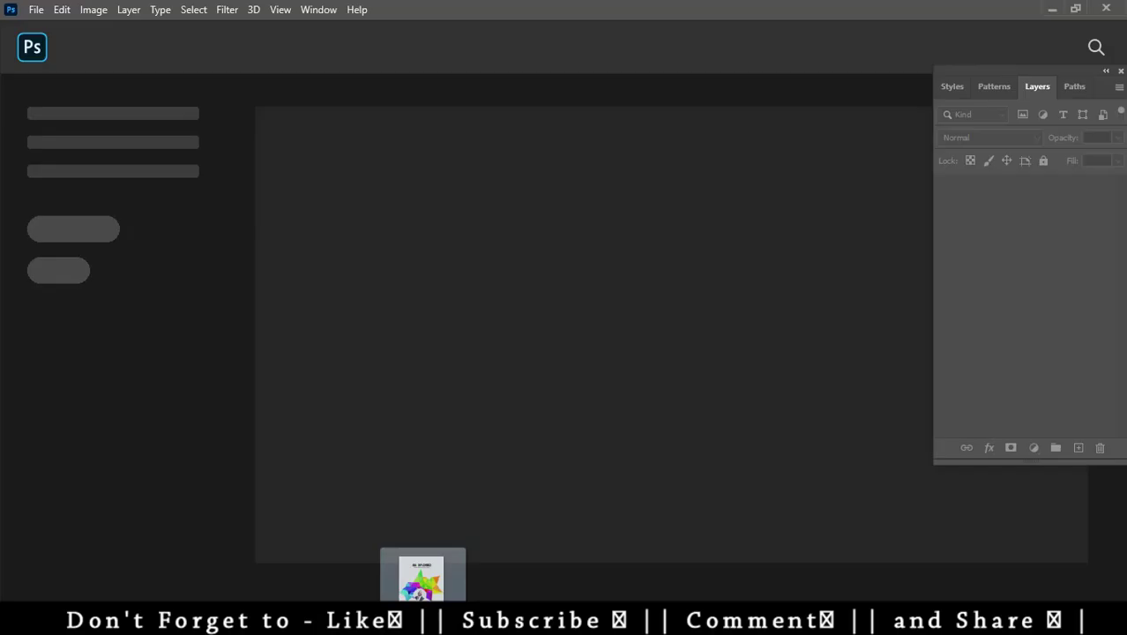
drag(428, 582, 461, 477)
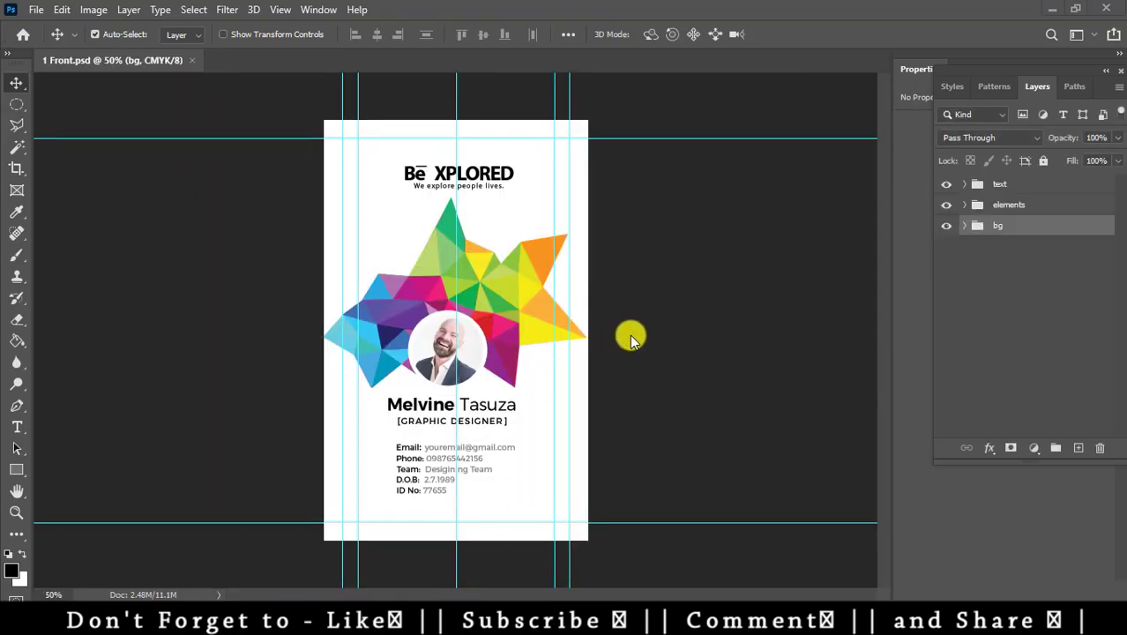
Step: Zoom to 66.7% and delete the man's photo layer from the circle frame
key(ctrl+plus)
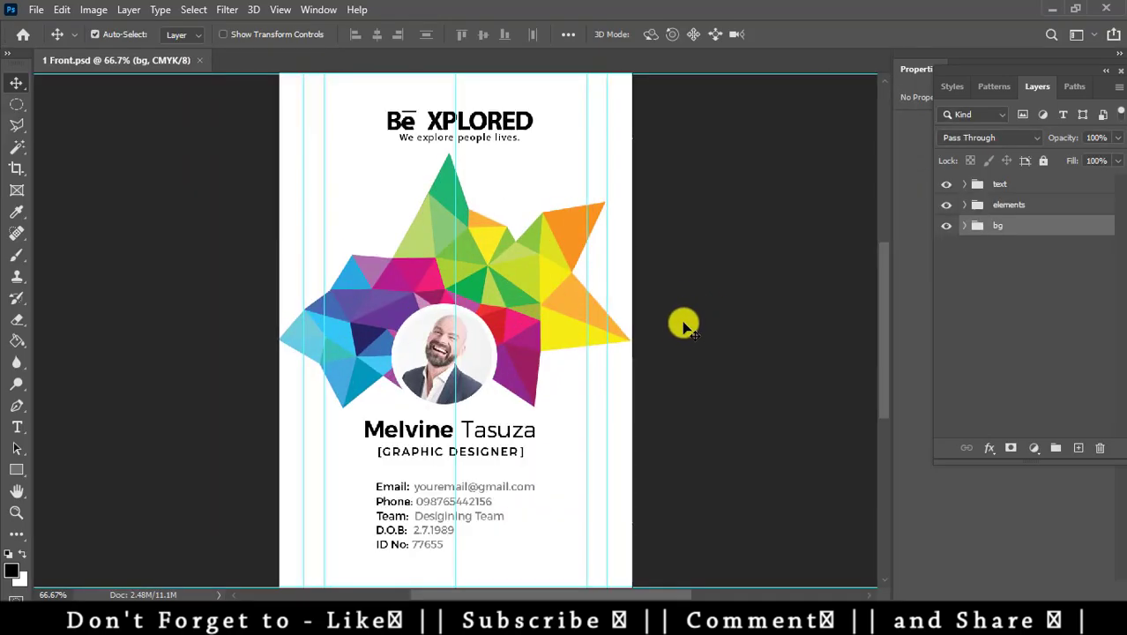
right_click(436, 351)
click(464, 358)
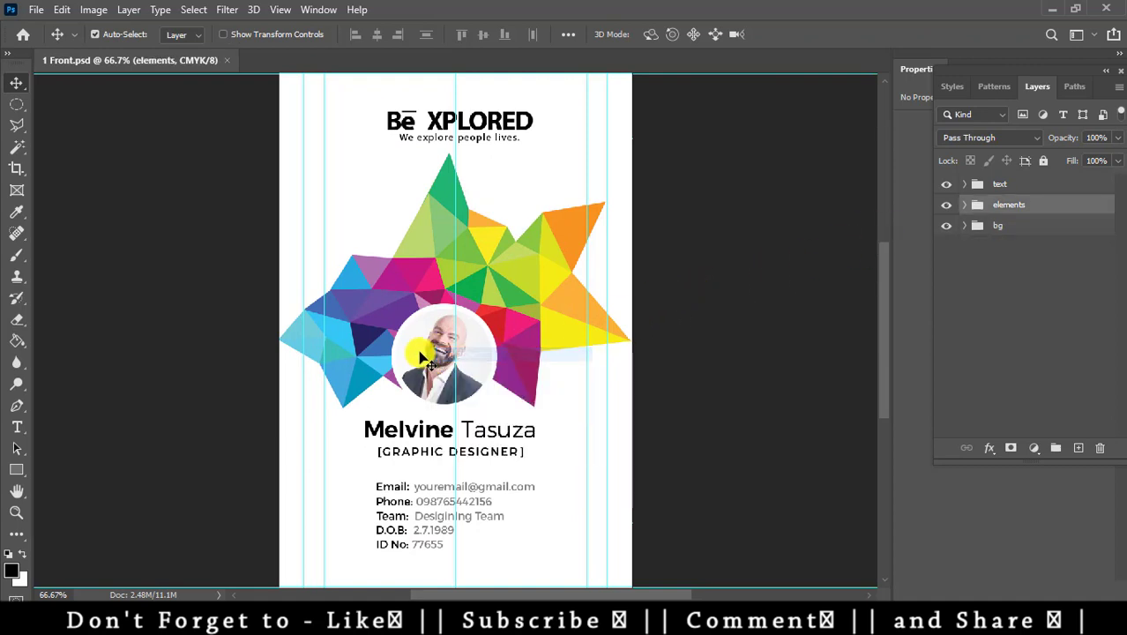
drag(421, 357, 432, 361)
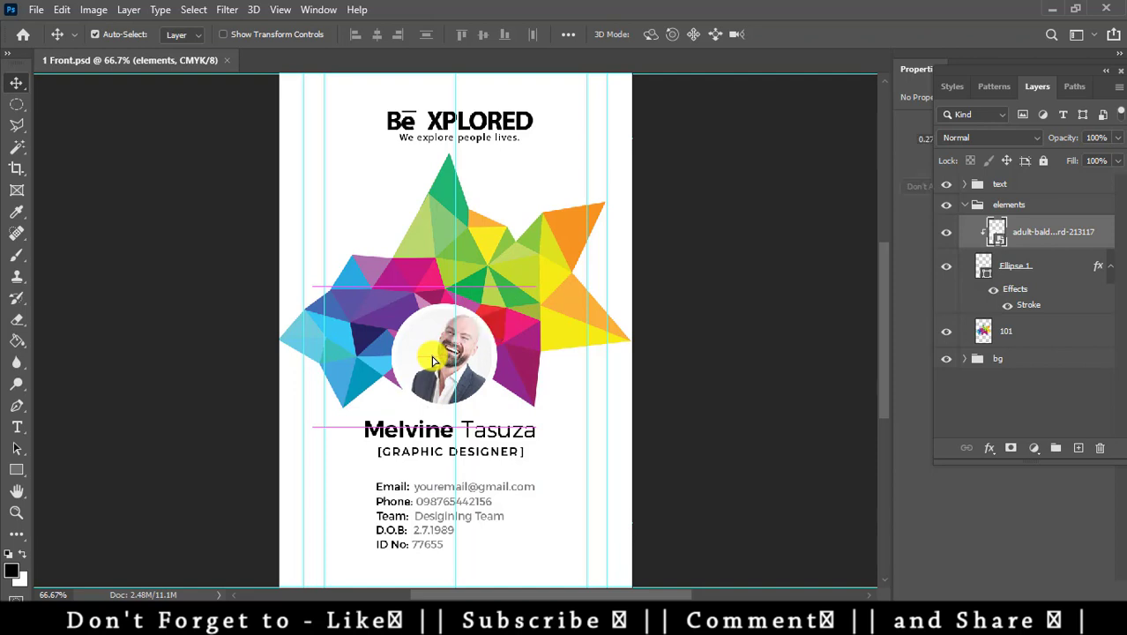
key(Delete)
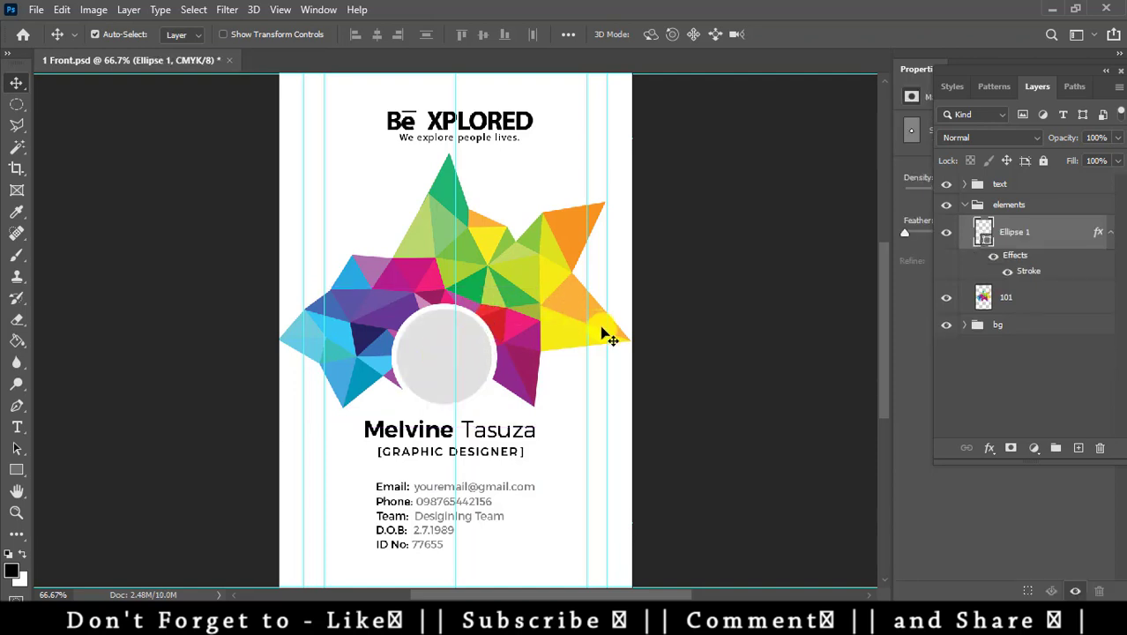
Step: Move all five vertical guides, including the centre guide, off the card onto the pasteboard
drag(606, 341, 702, 335)
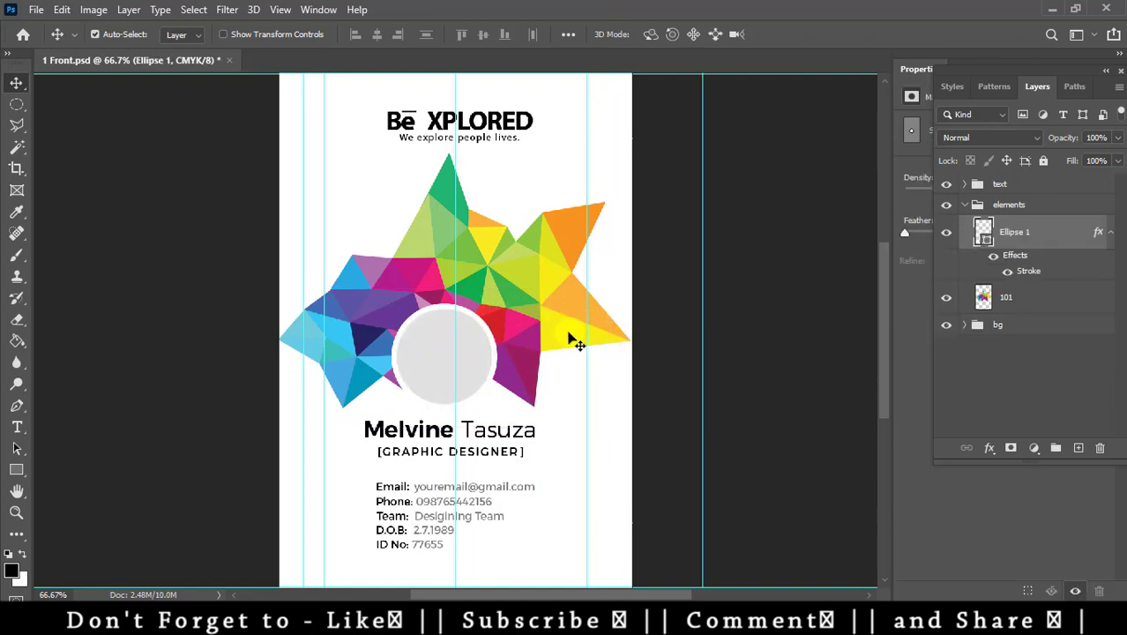
drag(619, 338, 766, 316)
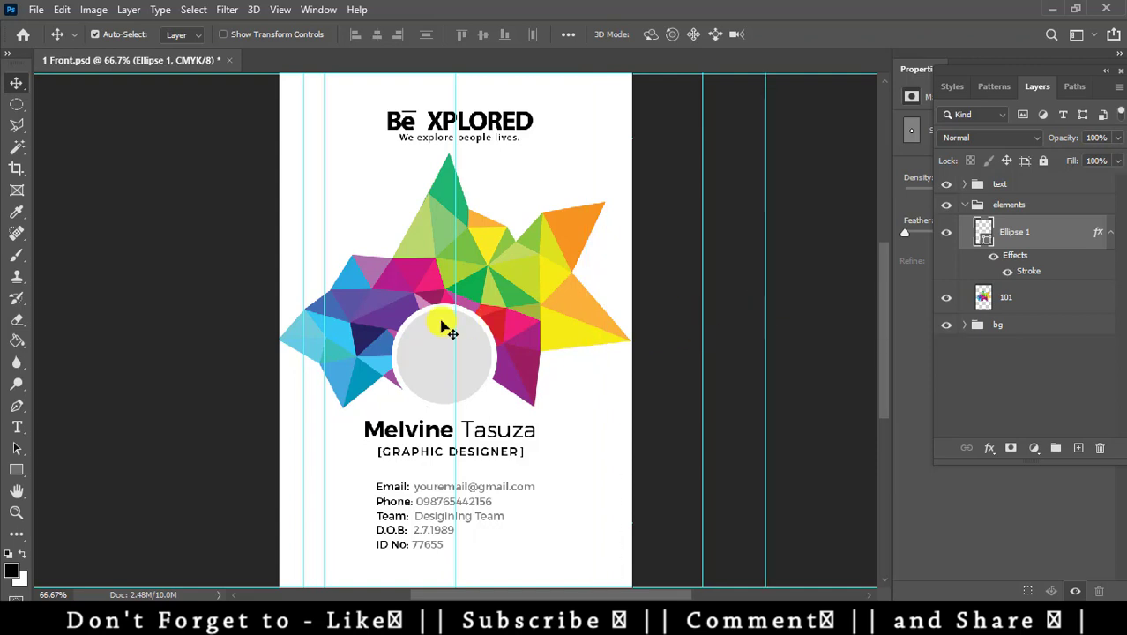
drag(454, 329, 764, 322)
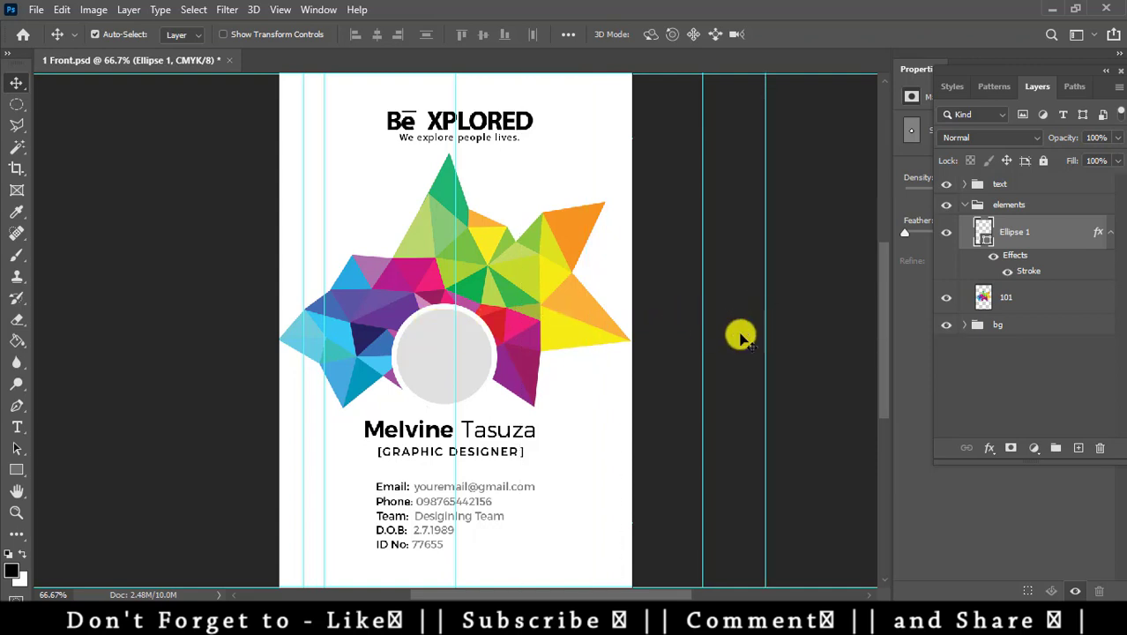
drag(323, 345, 188, 340)
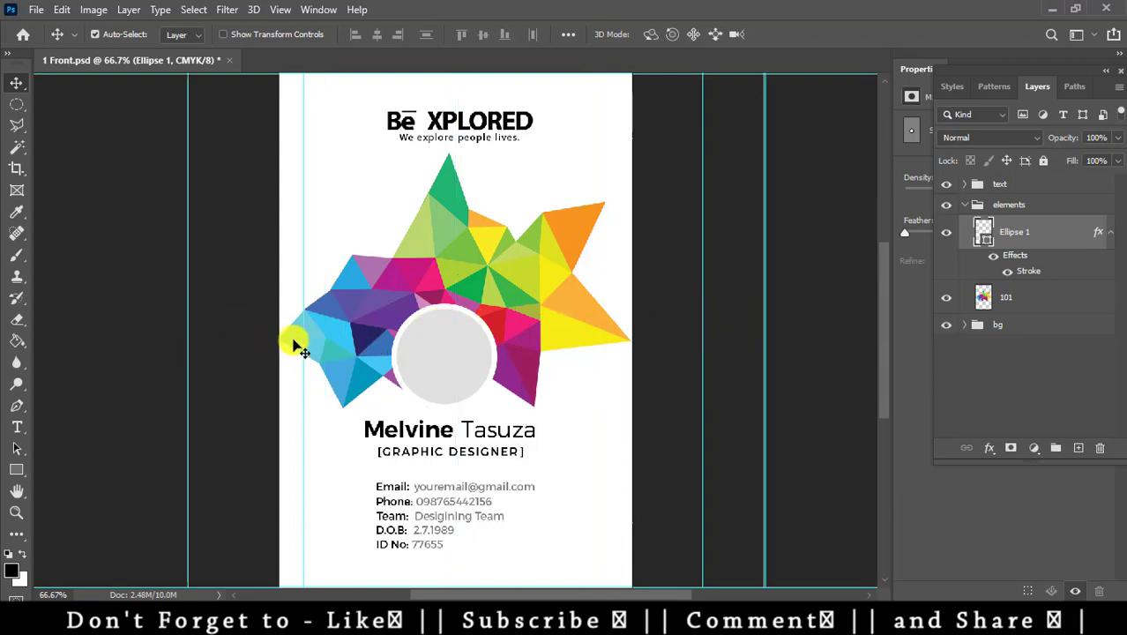
drag(303, 338, 196, 337)
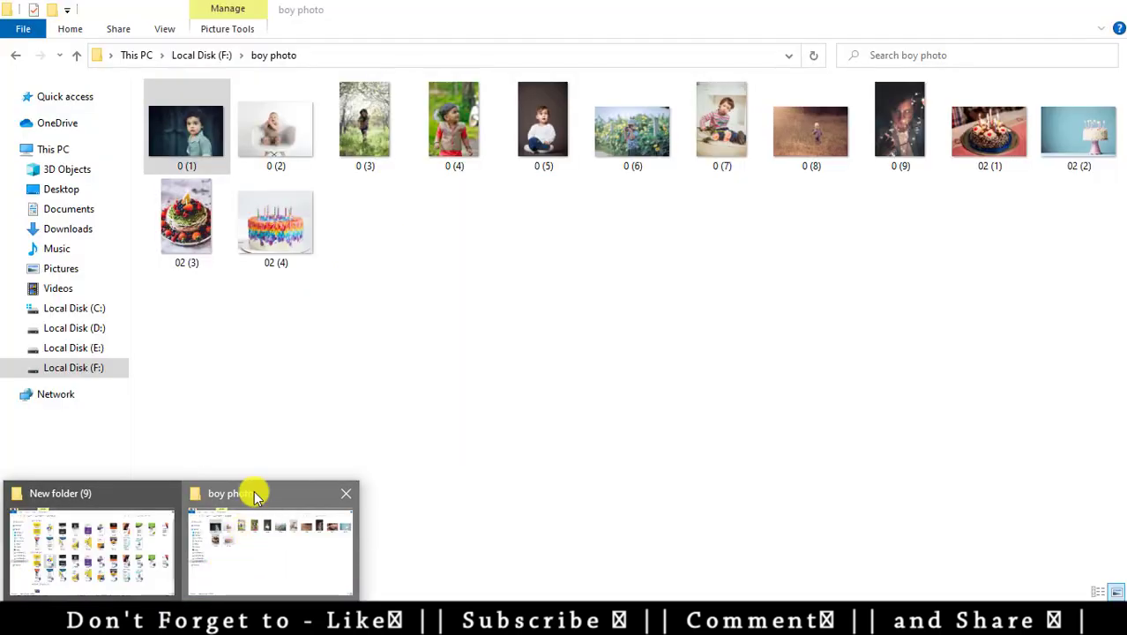
Step: Place boy photo 0 (1) from the boy photo folder onto the card
click(251, 494)
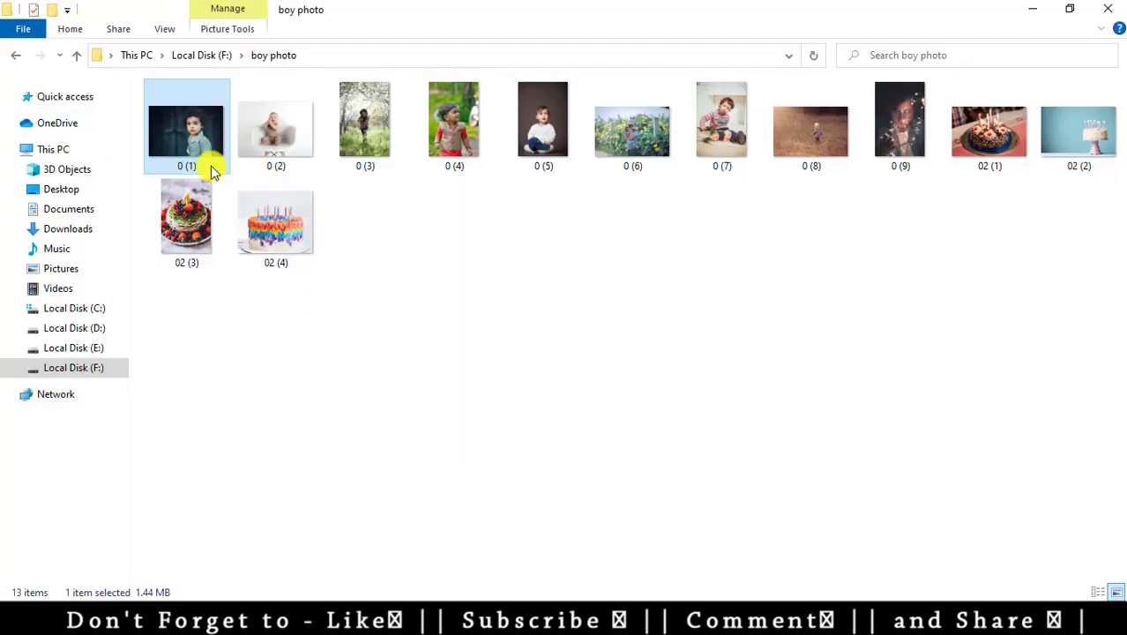
mouse_move(196, 123)
mouse_down()
mouse_move(467, 599)
mouse_move(518, 401)
mouse_up()
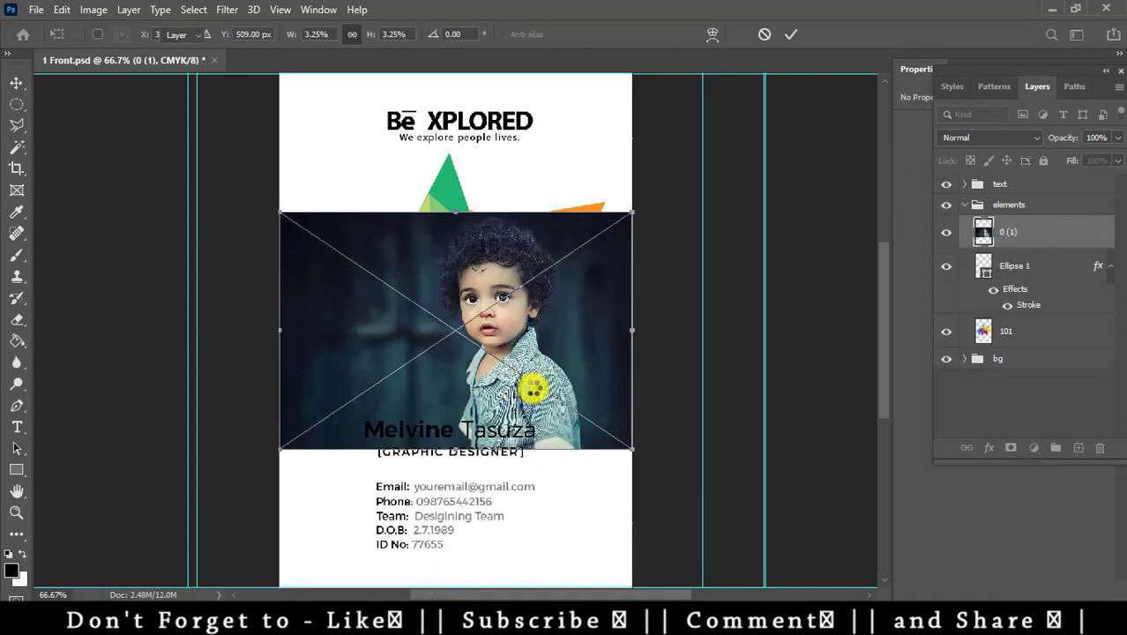
key(Return)
Step: Clip the boy photo to the circle, then shift and scale it so his face fills the frame
right_click(1052, 231)
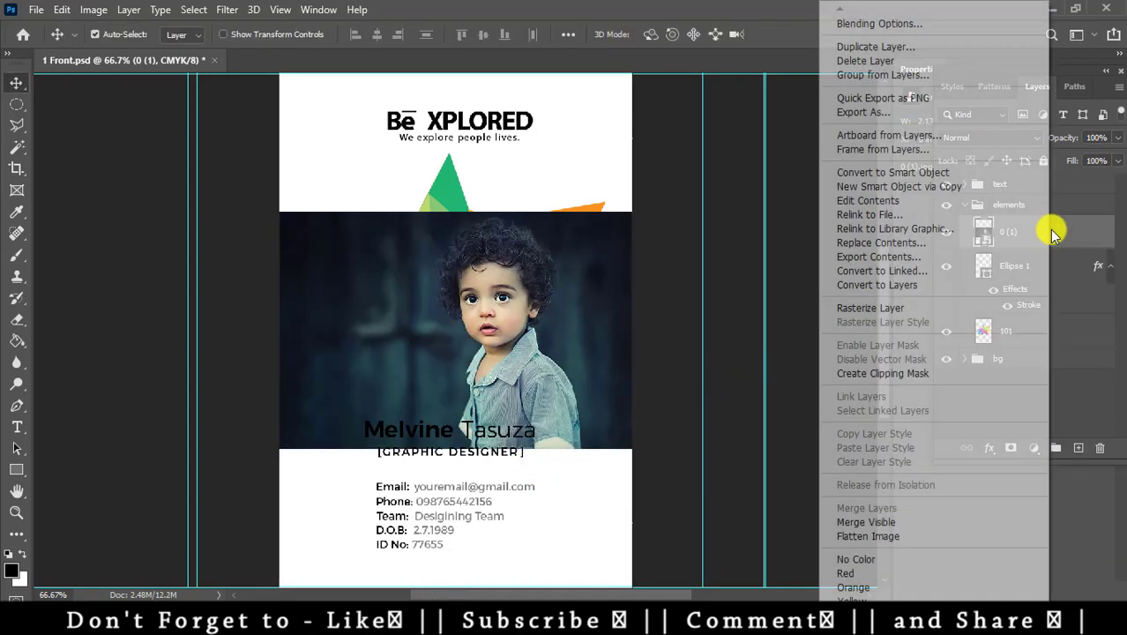
click(882, 373)
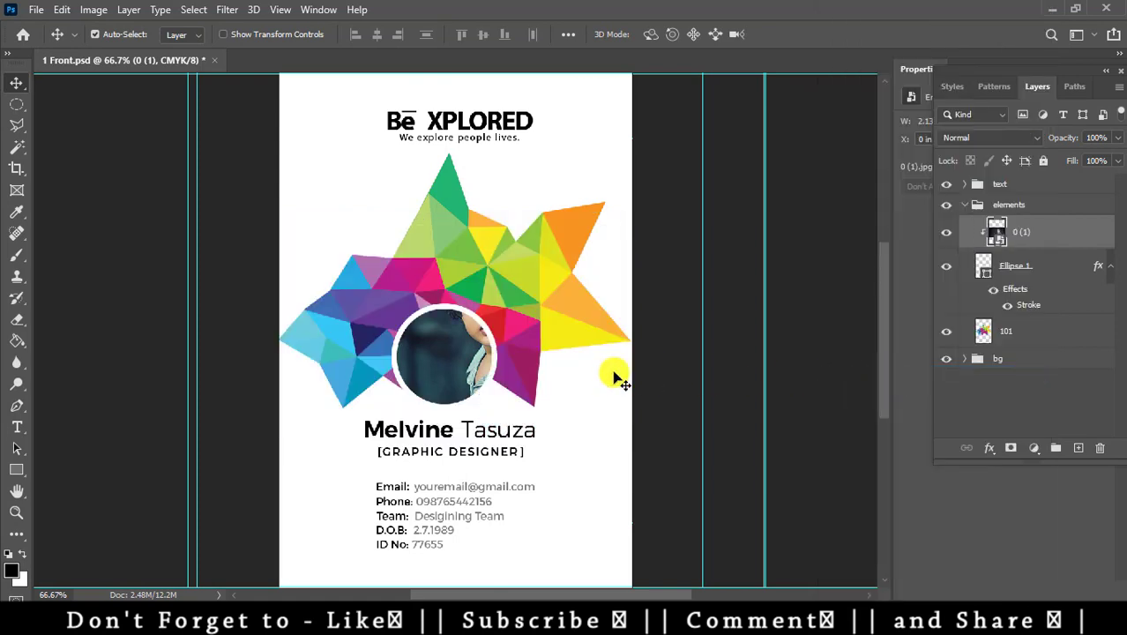
mouse_move(448, 340)
mouse_down()
mouse_move(450, 371)
mouse_move(516, 339)
mouse_up()
key(ctrl+t)
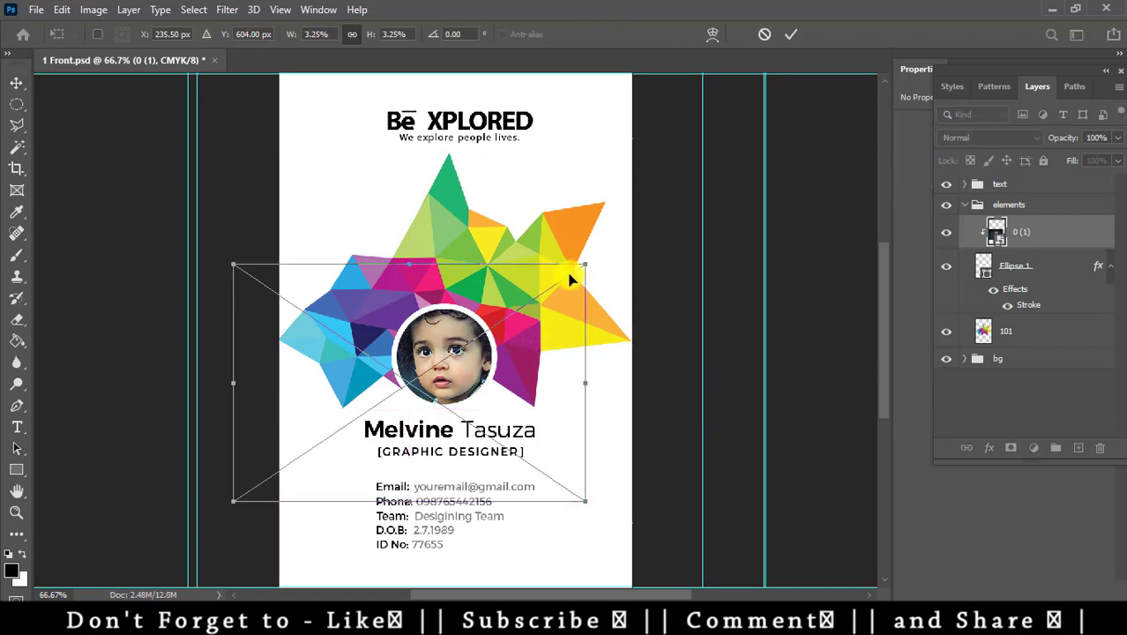
drag(584, 265, 483, 375)
key(Return)
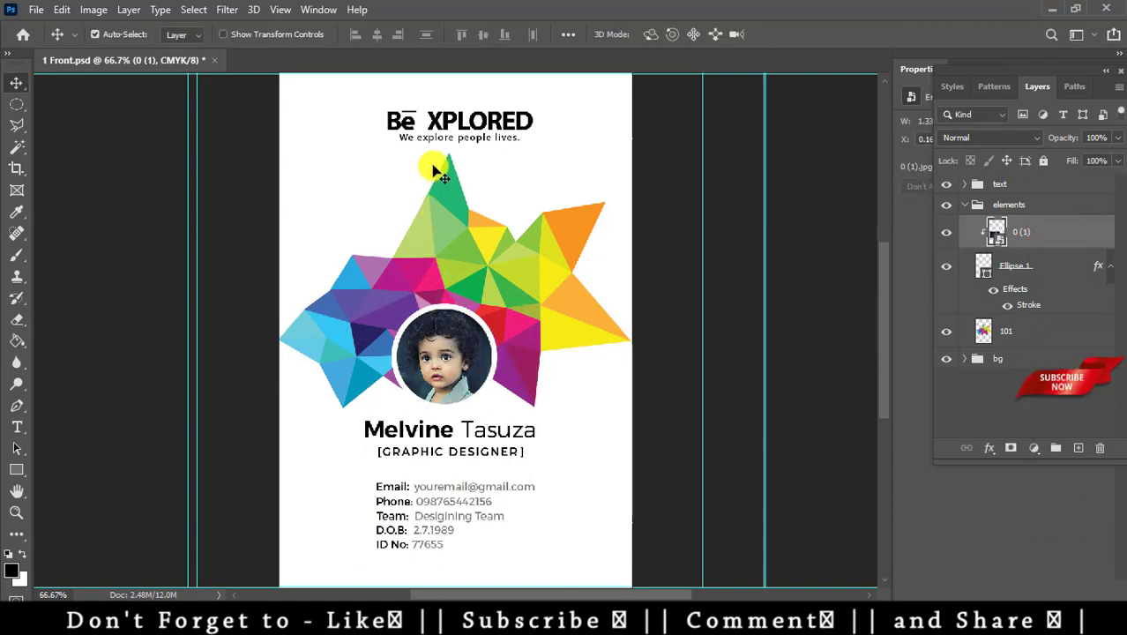
key(t)
click(523, 121)
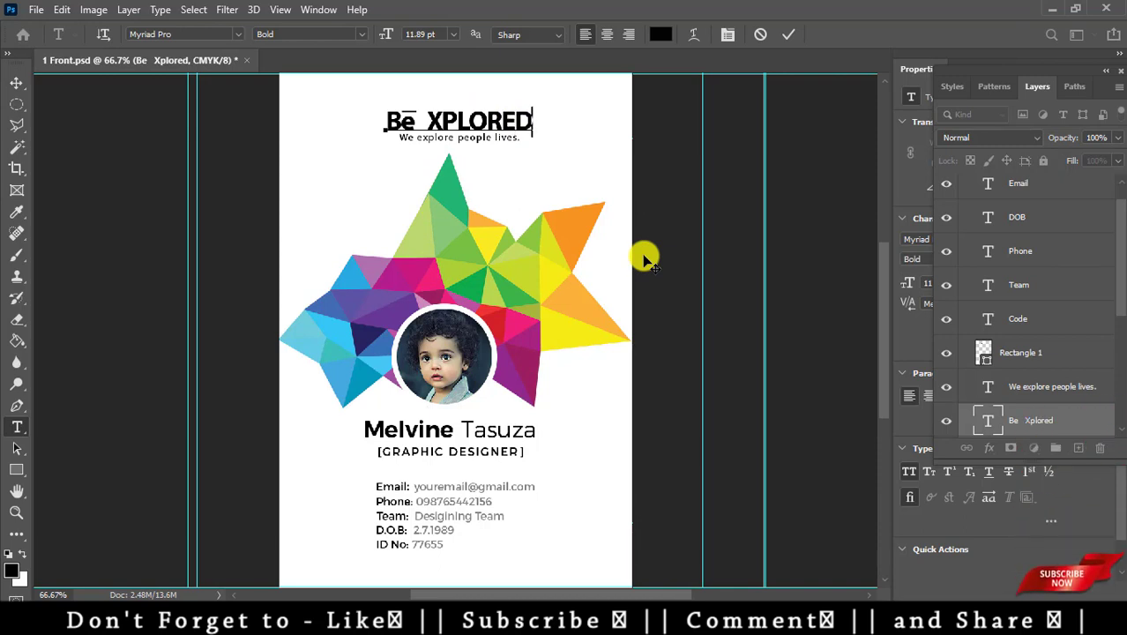
Step: Replace the Be XPLORED heading with NITESH GFX and nudge it slightly right
key(BackSpace)
key(BackSpace)
key(BackSpace)
key(BackSpace)
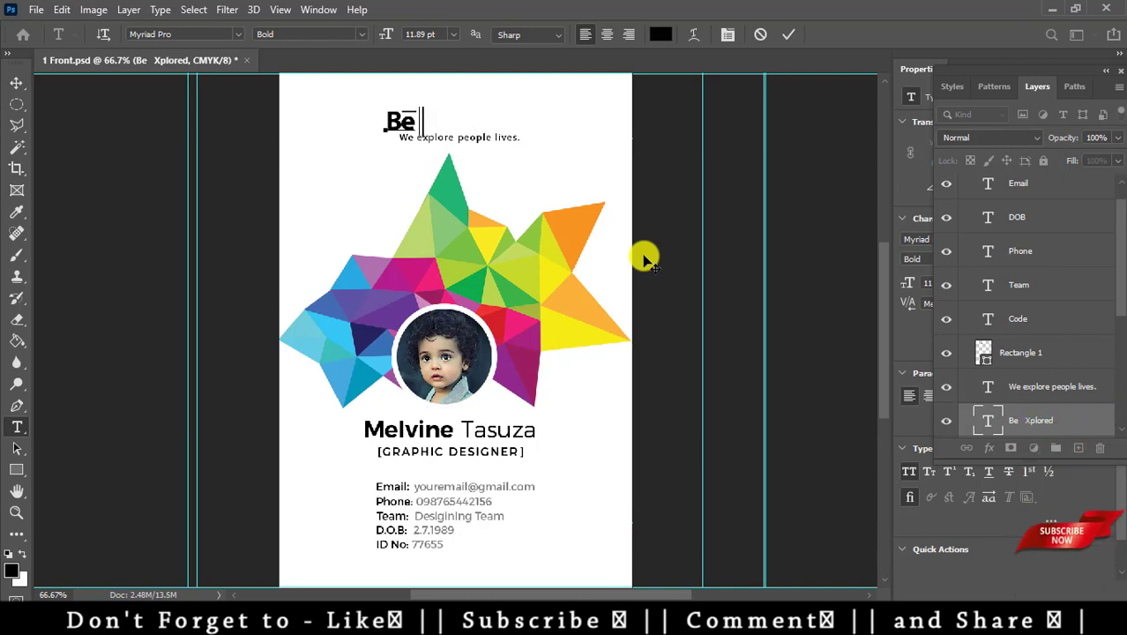
key(BackSpace)
key(BackSpace)
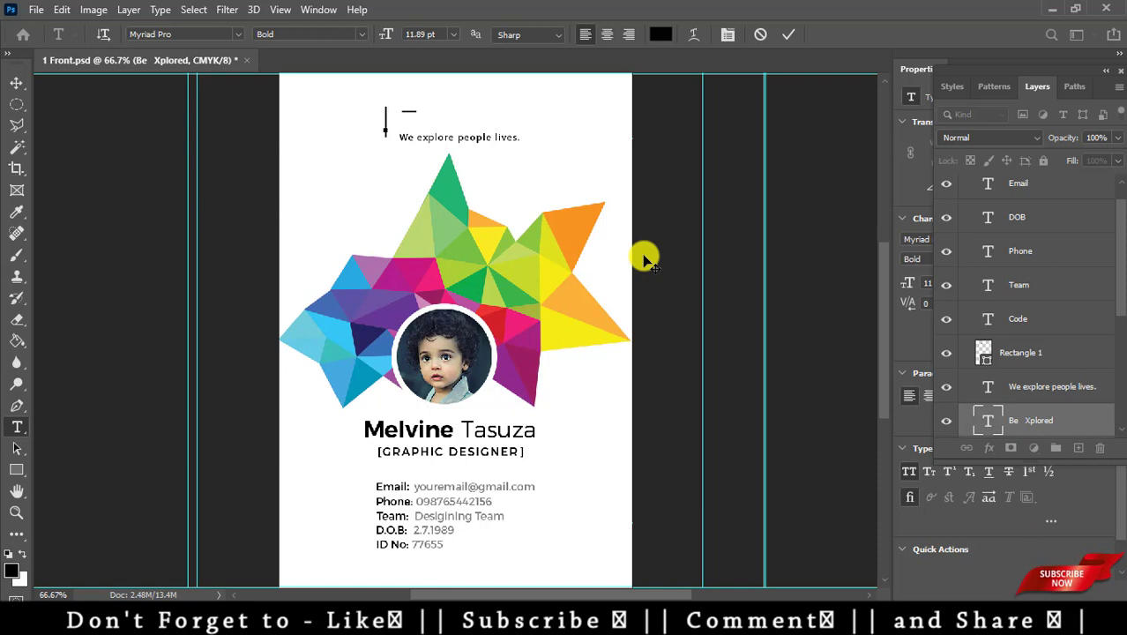
text(NITE)
text(S)
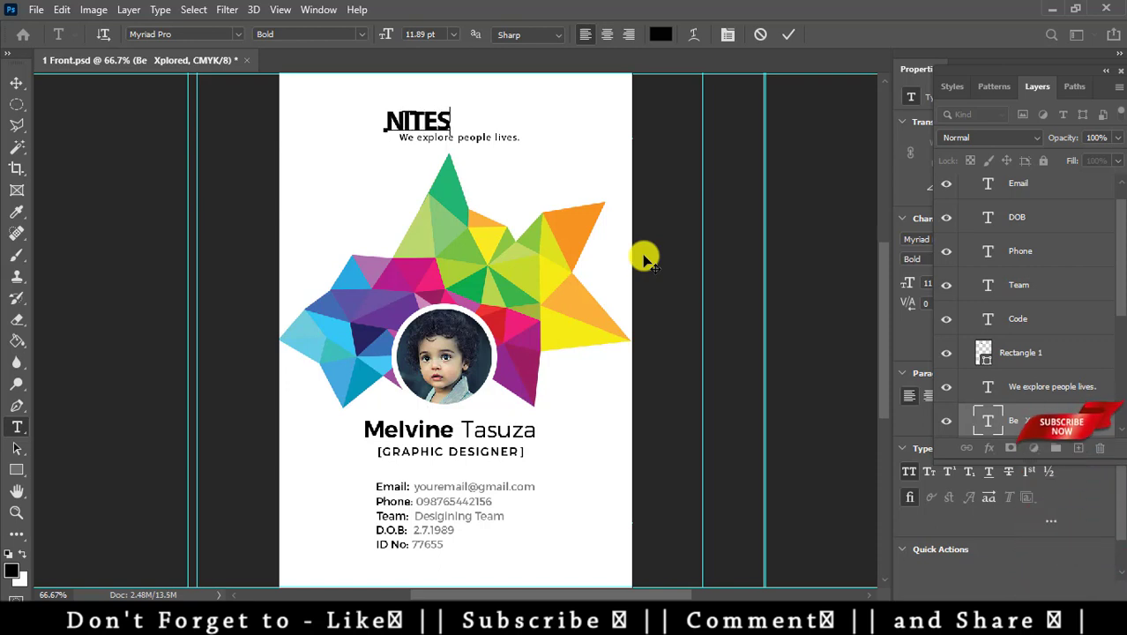
text(H)
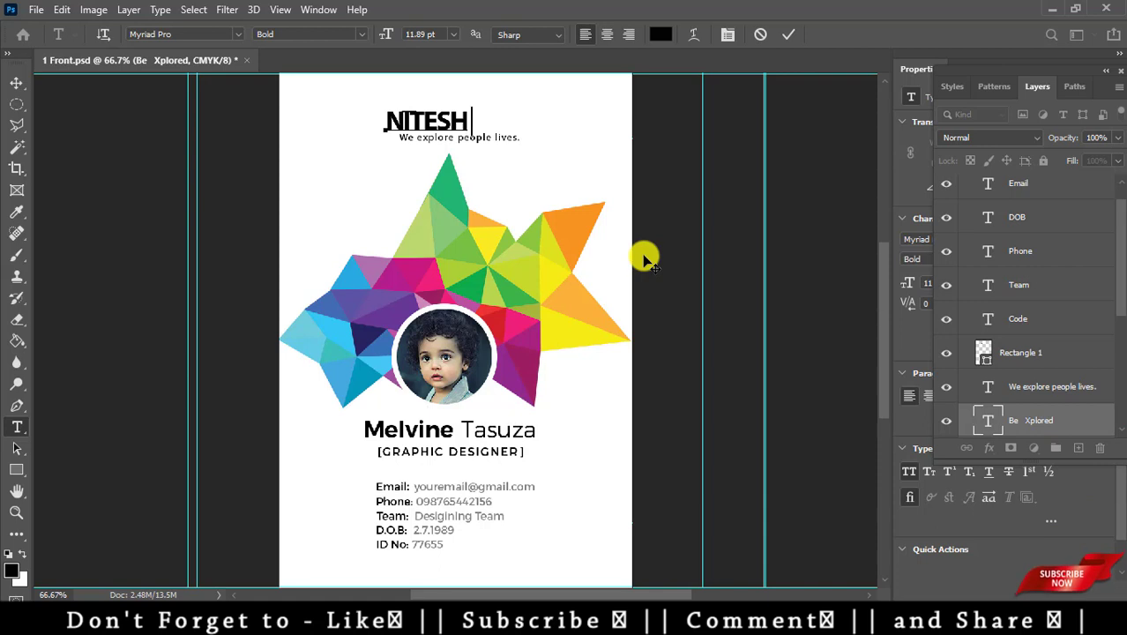
key(BackSpace)
key(BackSpace)
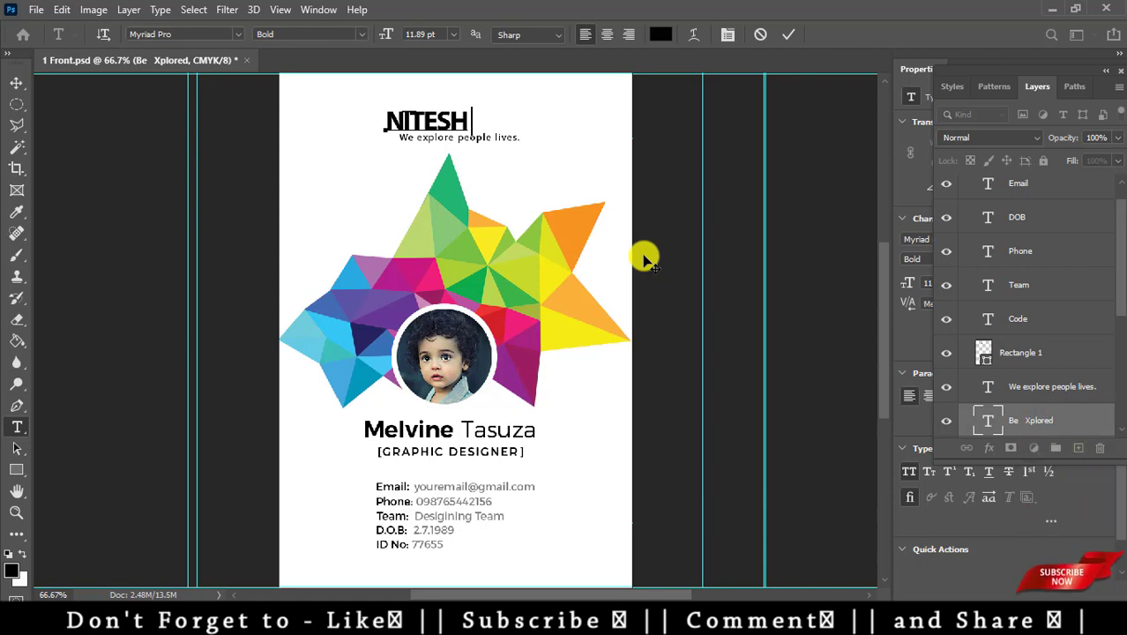
text(GFX)
key(ctrl+Return)
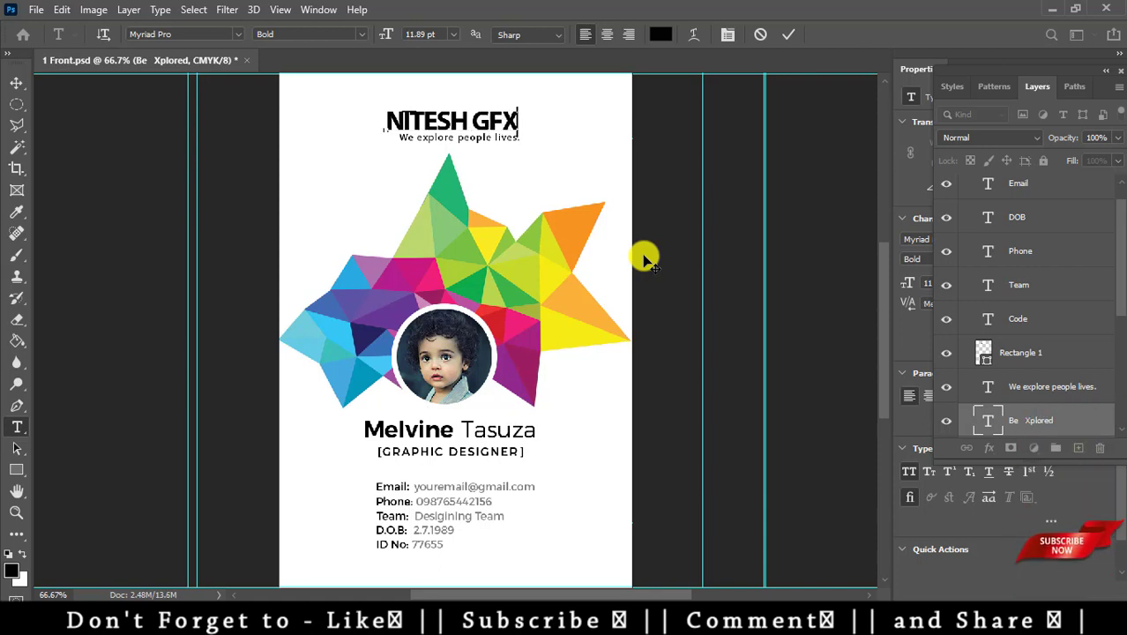
key(v)
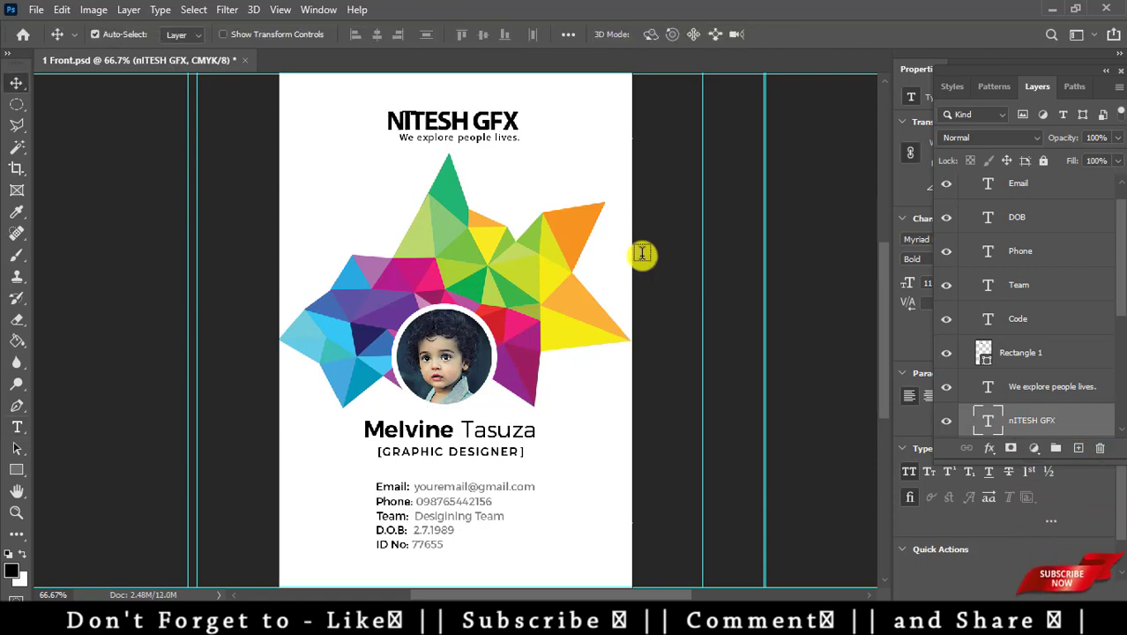
key(Right)
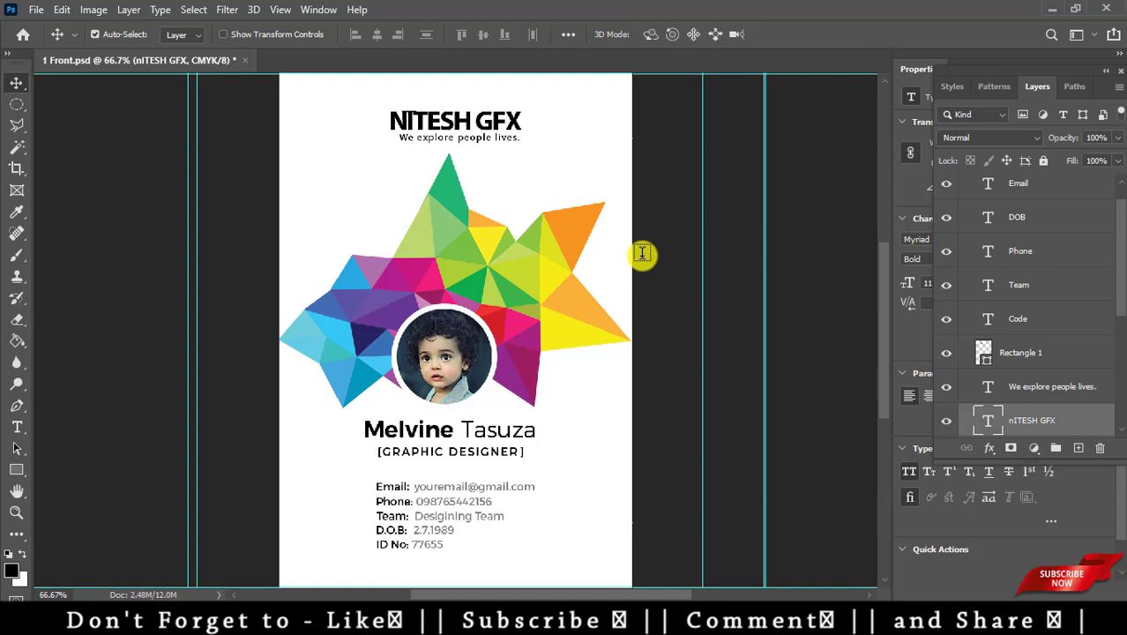
key(ctrl+plus)
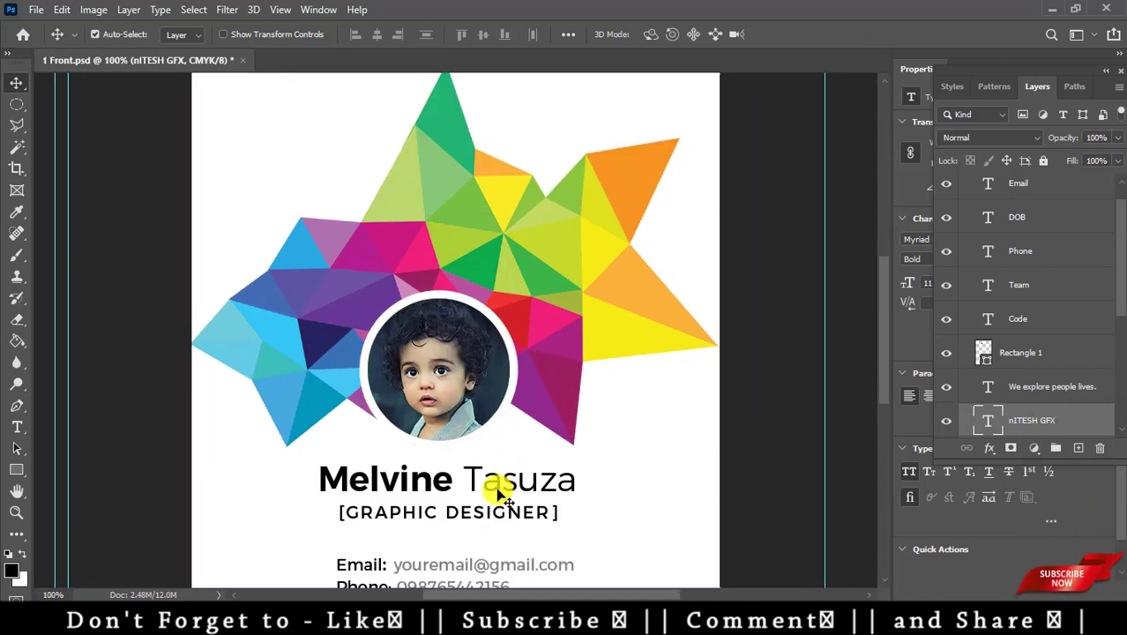
Step: Replace the placeholder name under the photo with 'Nitesh GFX'
scroll(498, 493, down, 3)
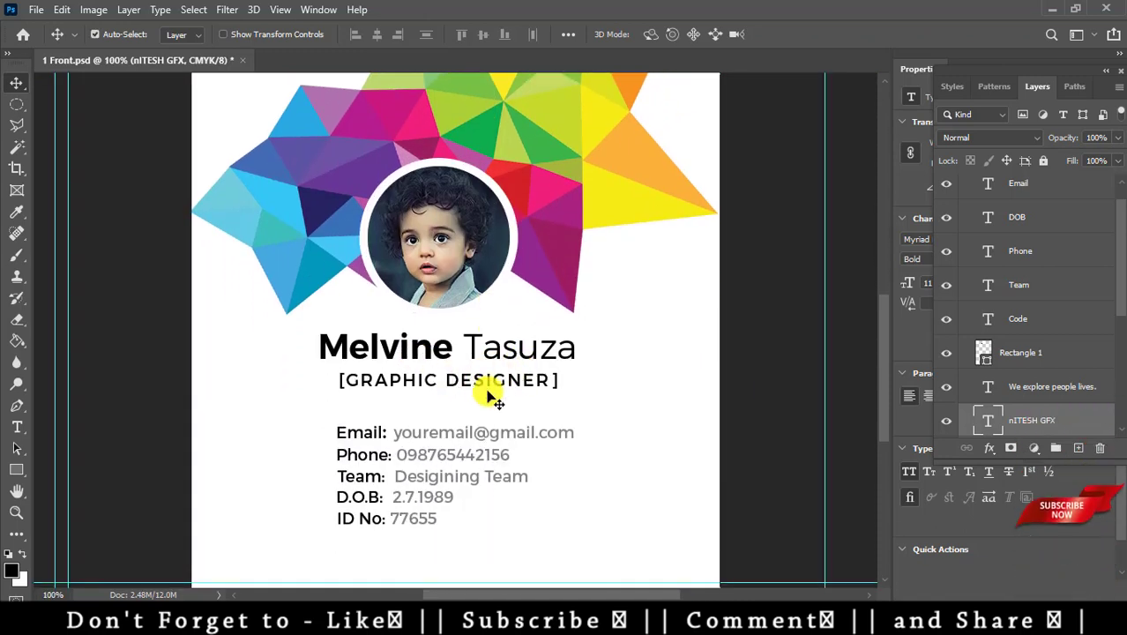
key(t)
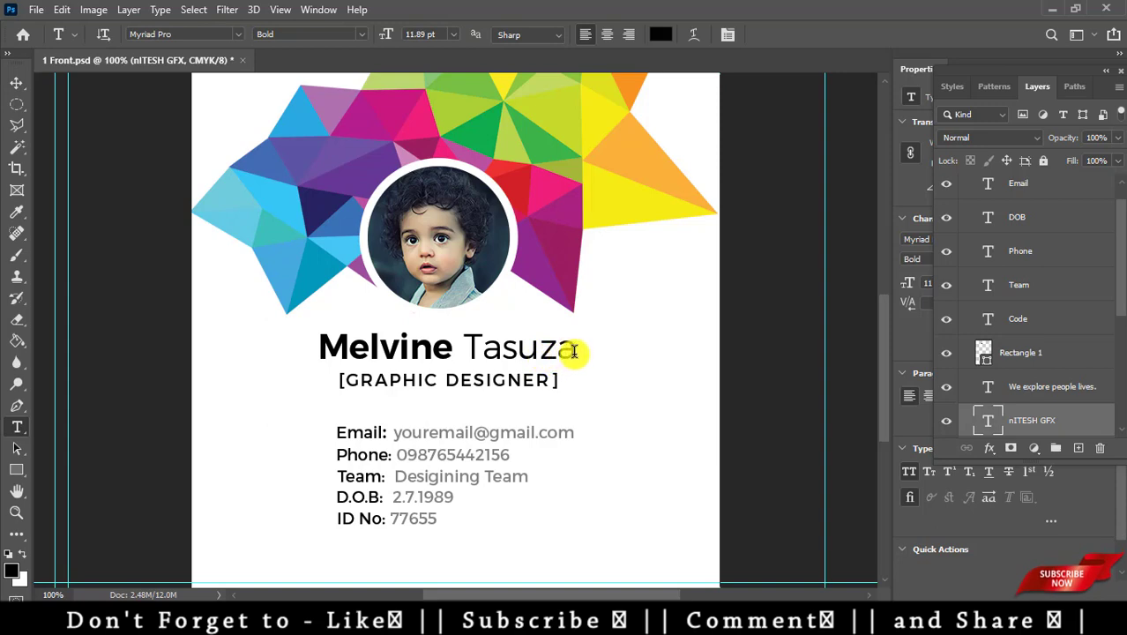
click(573, 351)
click(706, 313)
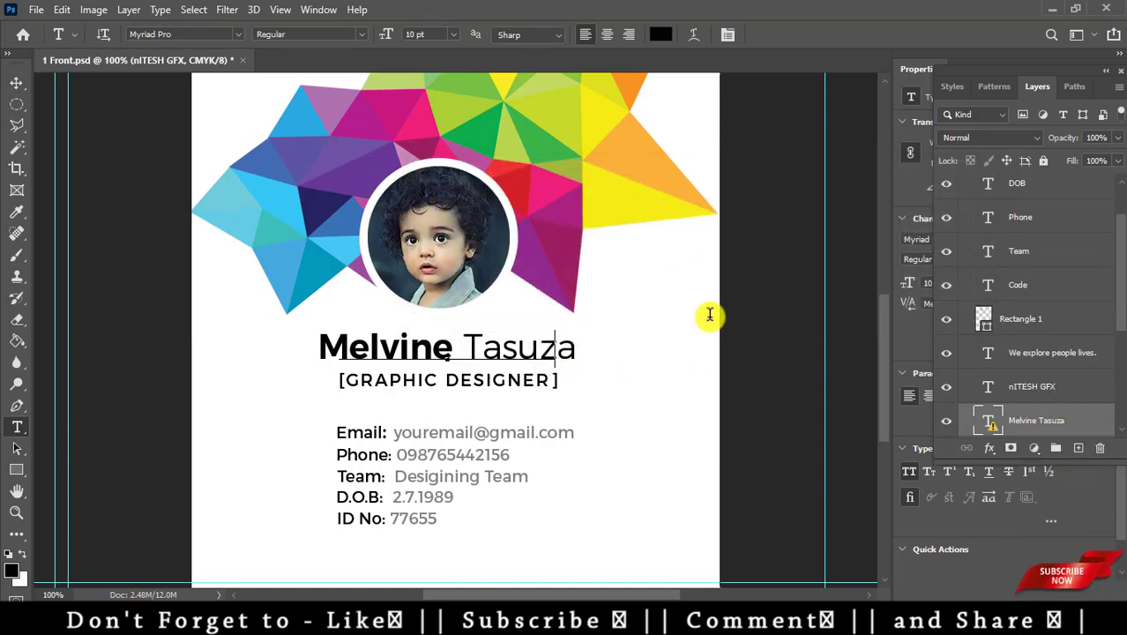
key(BackSpace)
key(BackSpace)
key(BackSpace)
key(BackSpace)
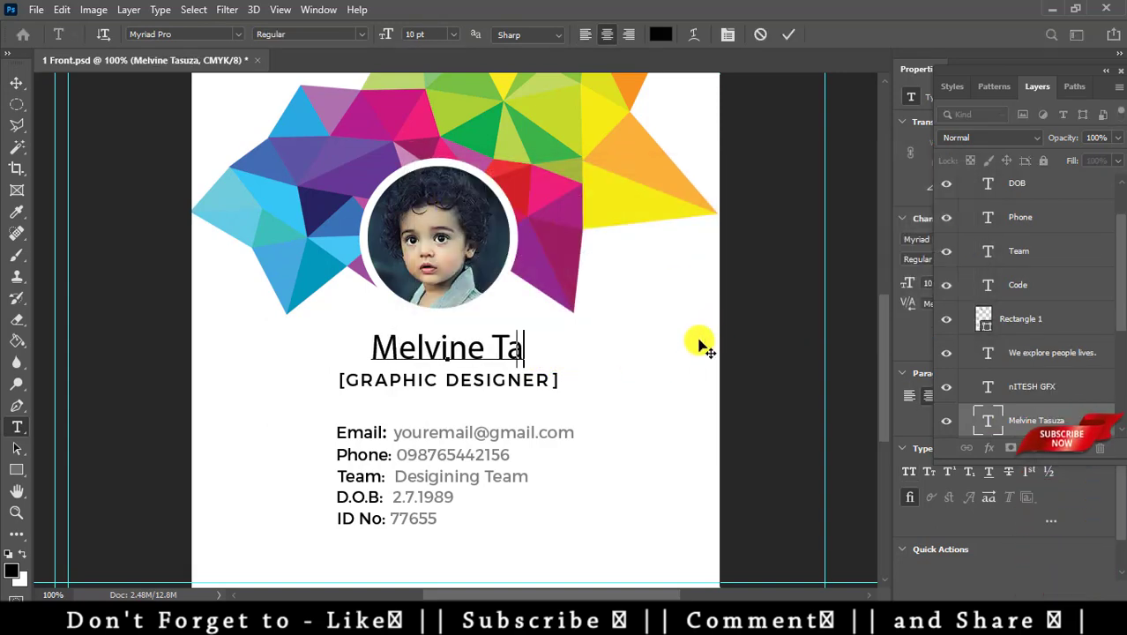
key(BackSpace)
key(BackSpace)
key(BackSpace)
key(BackSpace)
key(BackSpace)
key(BackSpace)
key(BackSpace)
key(BackSpace)
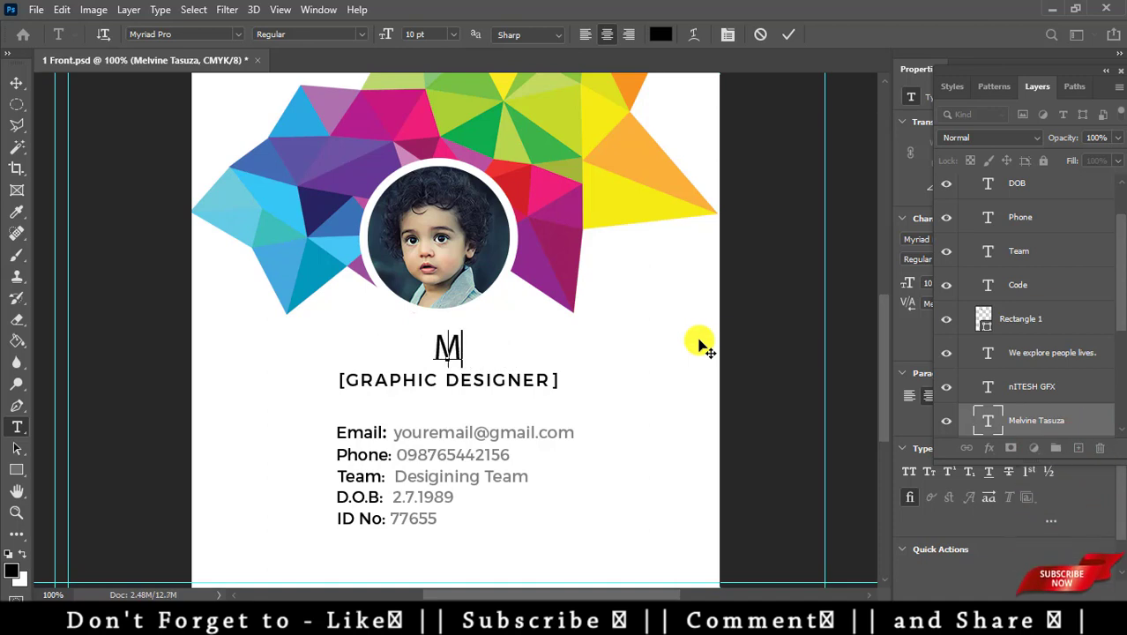
text(D)
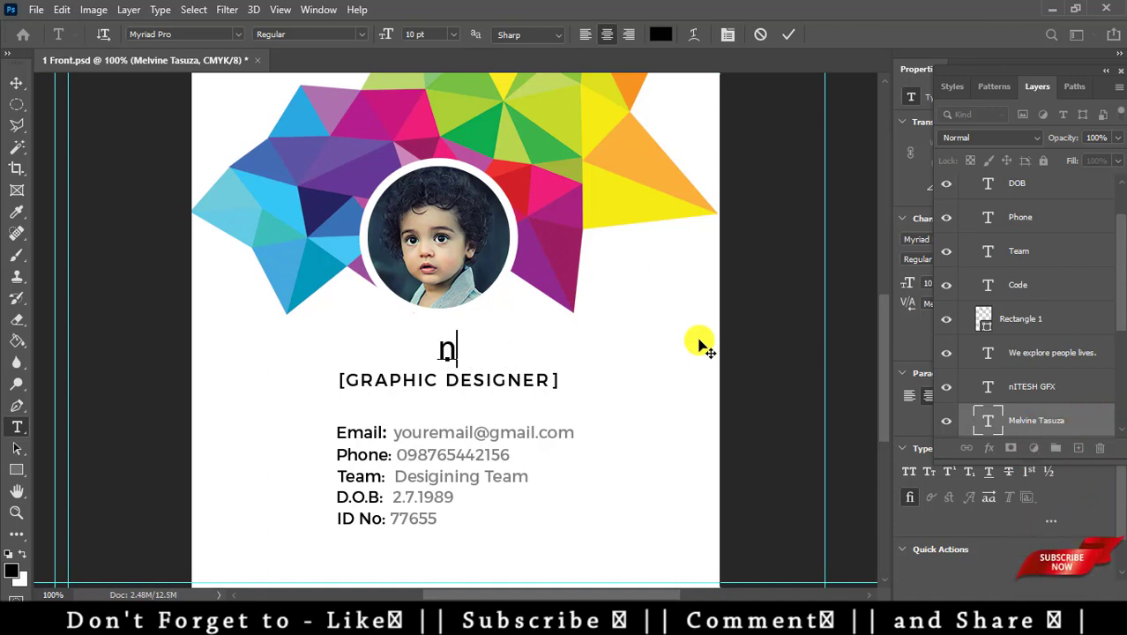
key(BackSpace)
text(N)
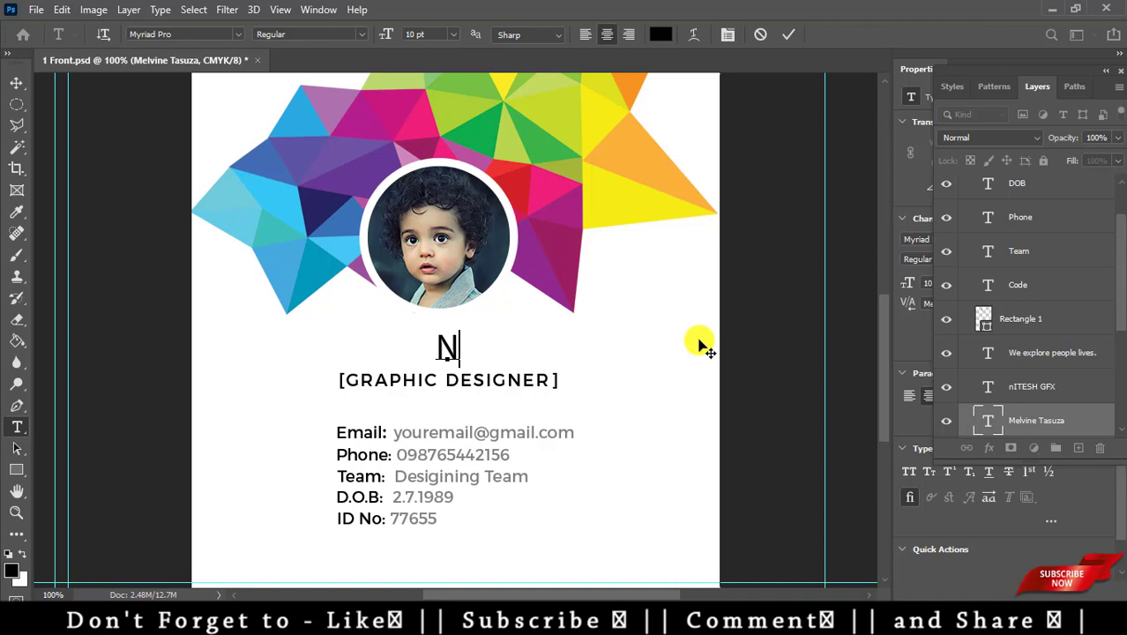
text(ite)
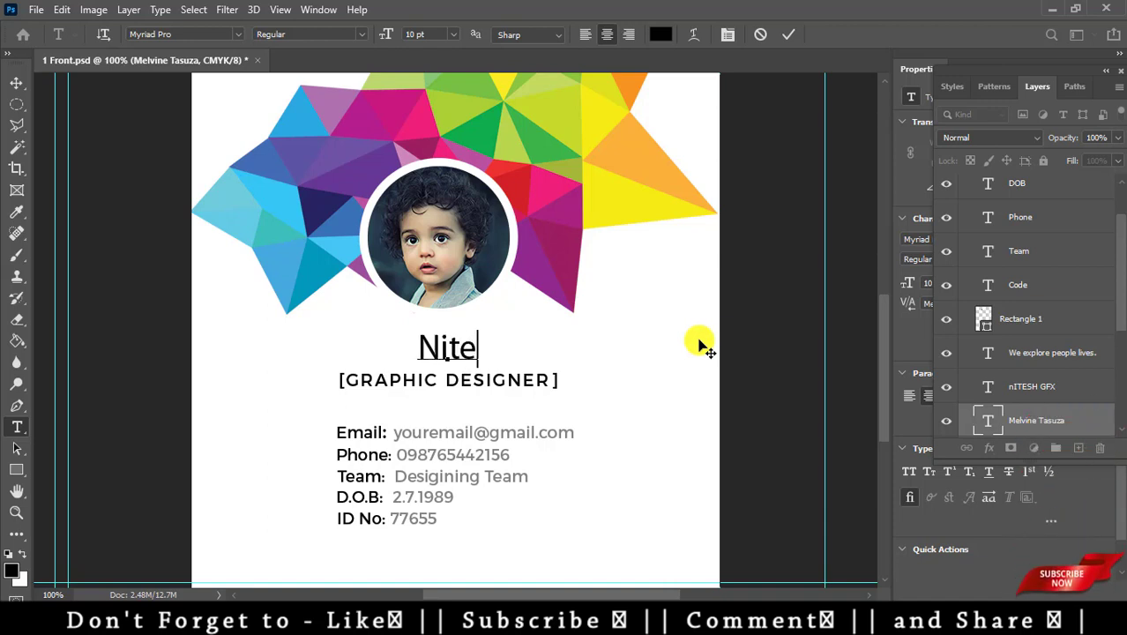
text(sh )
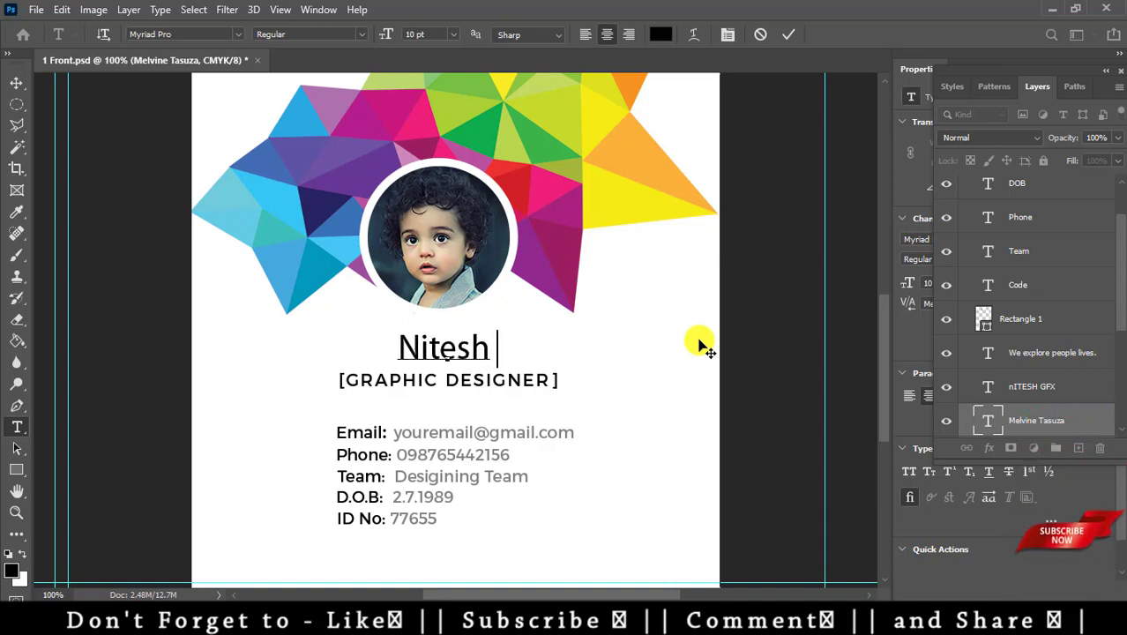
text(GFX)
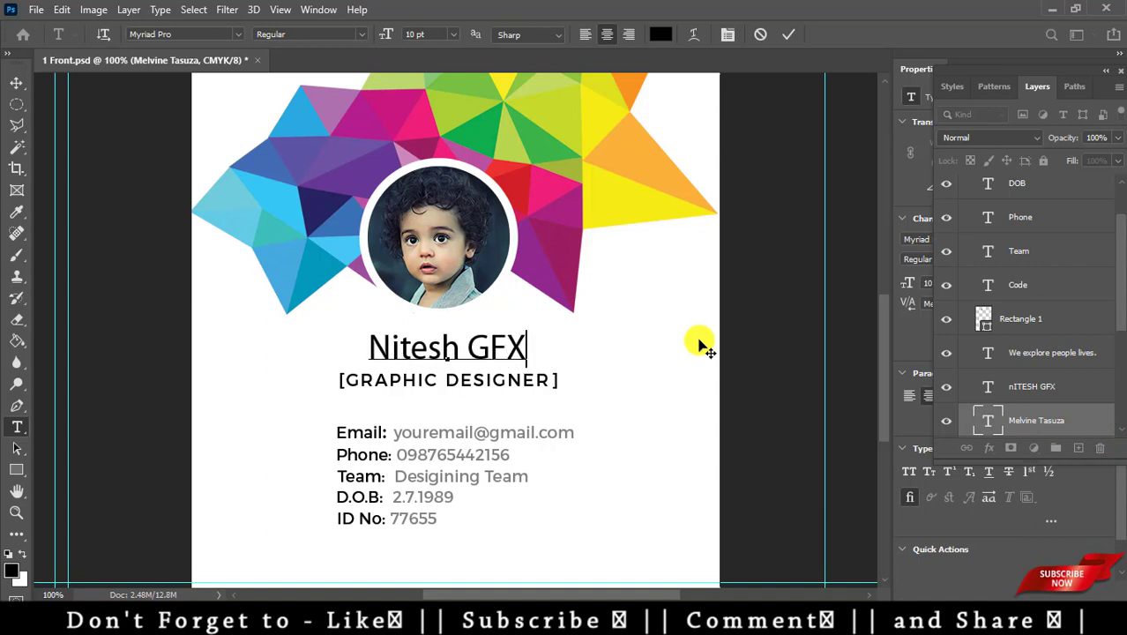
click(698, 344)
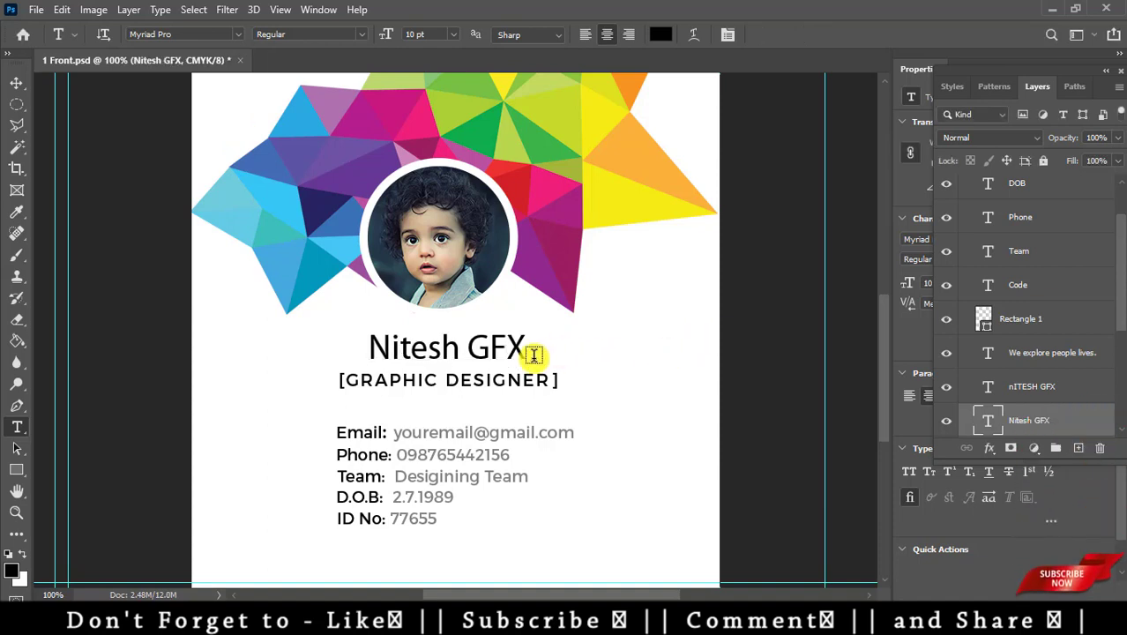
drag(523, 348, 321, 331)
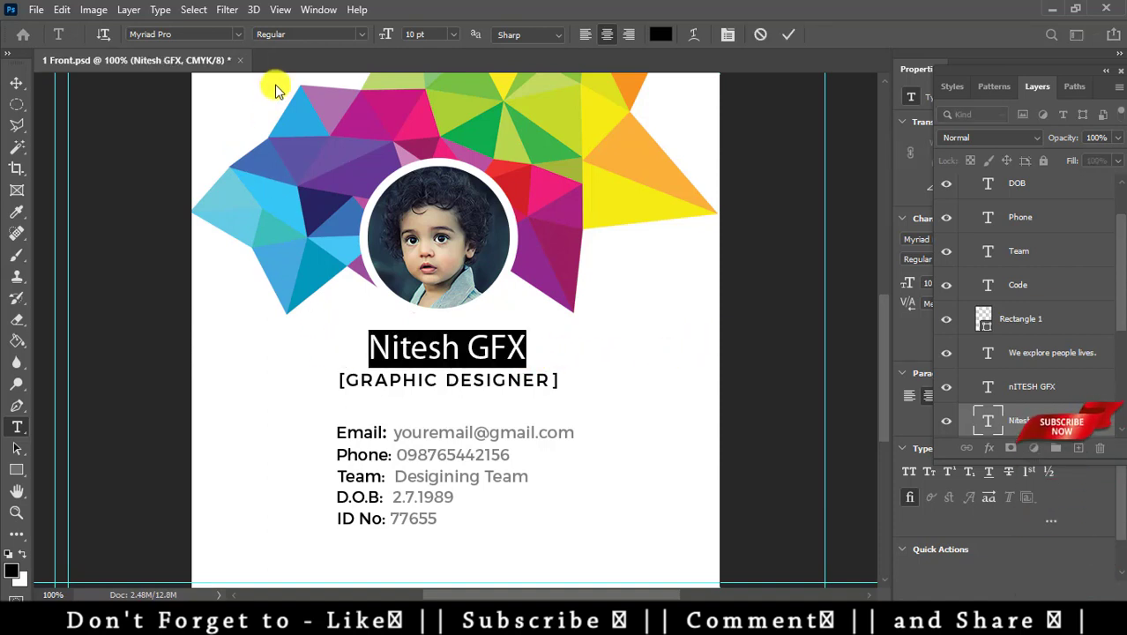
Step: Set the Nitesh GFX name in the Lucida Calligraphy Italic font
click(237, 33)
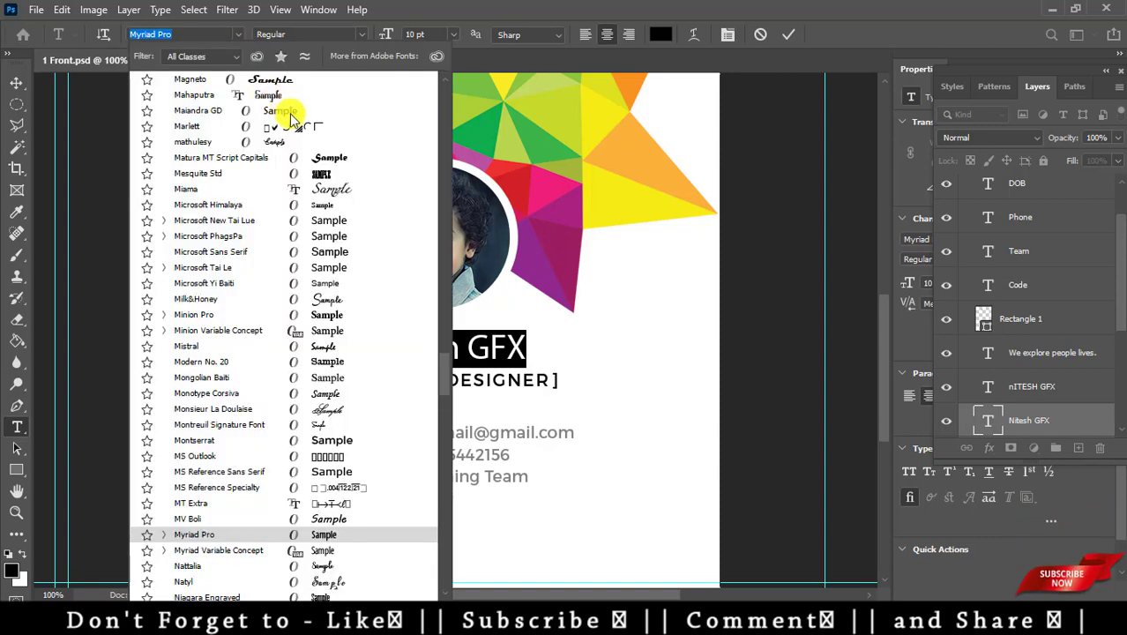
scroll(310, 133, up, 1)
scroll(317, 119, up, 1)
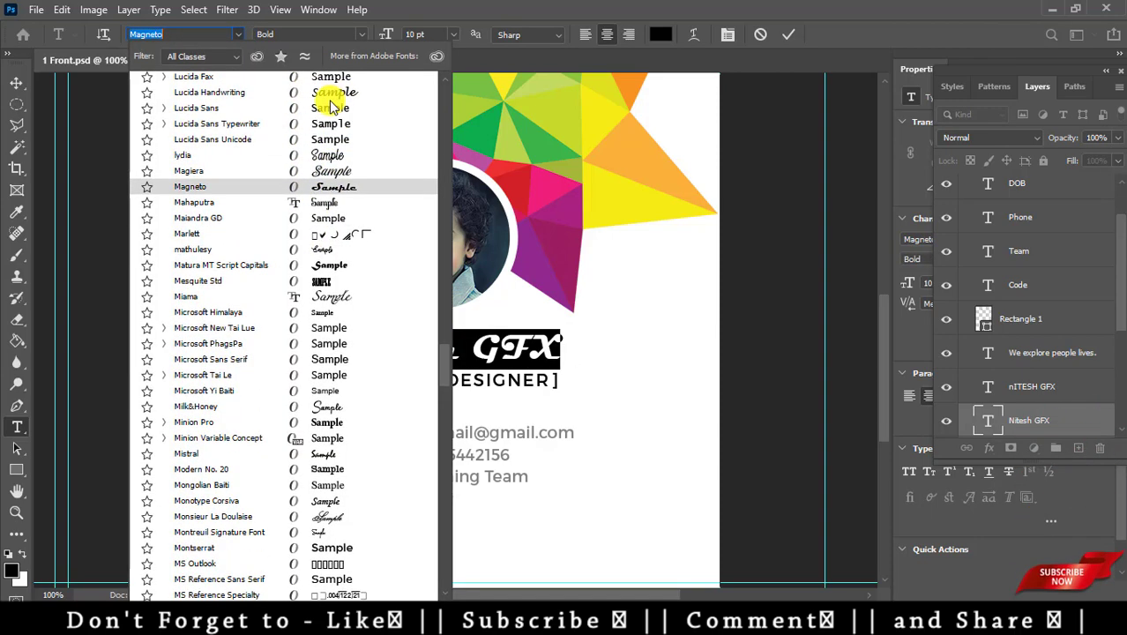
scroll(326, 113, up, 1)
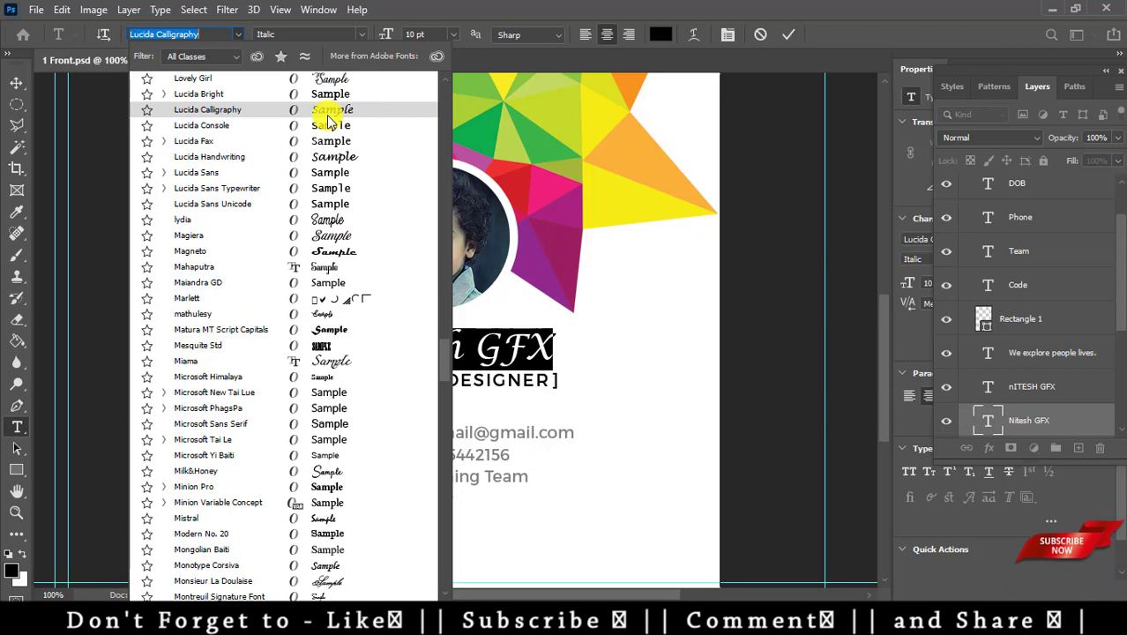
click(326, 112)
click(326, 114)
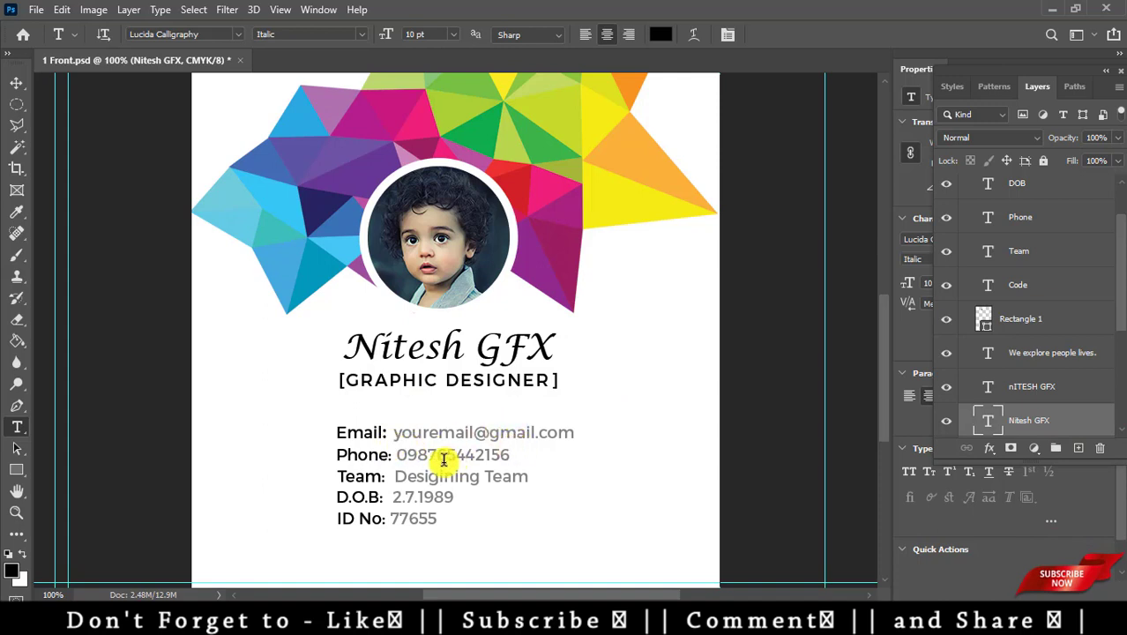
click(508, 442)
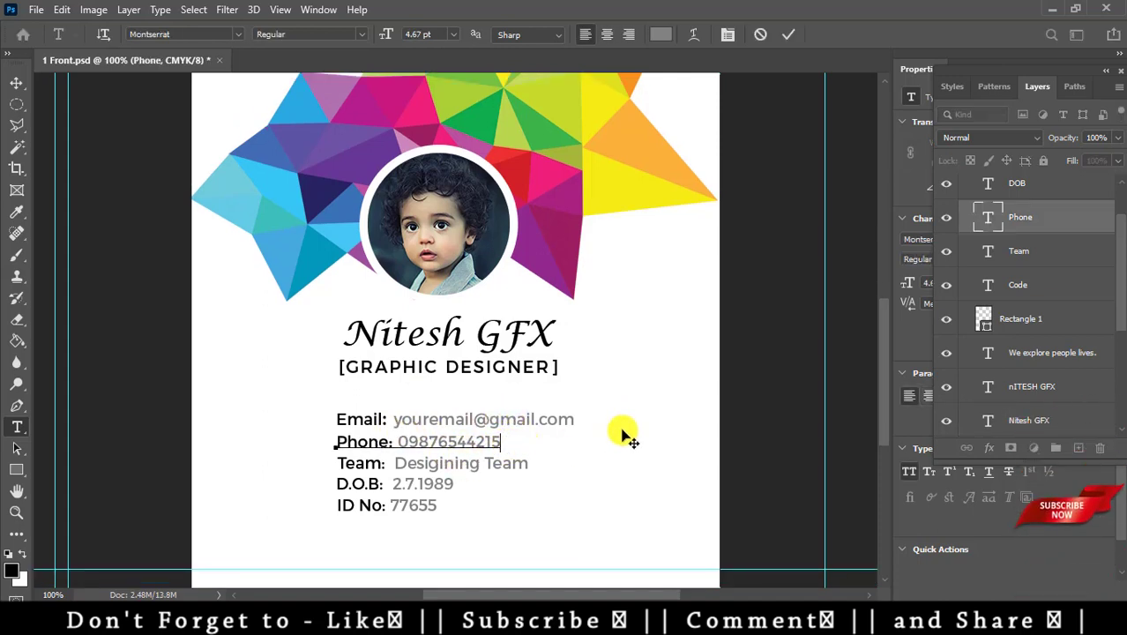
Step: Replace the grey placeholder digits on the Phone line with the new phone number
key(BackSpace)
key(BackSpace)
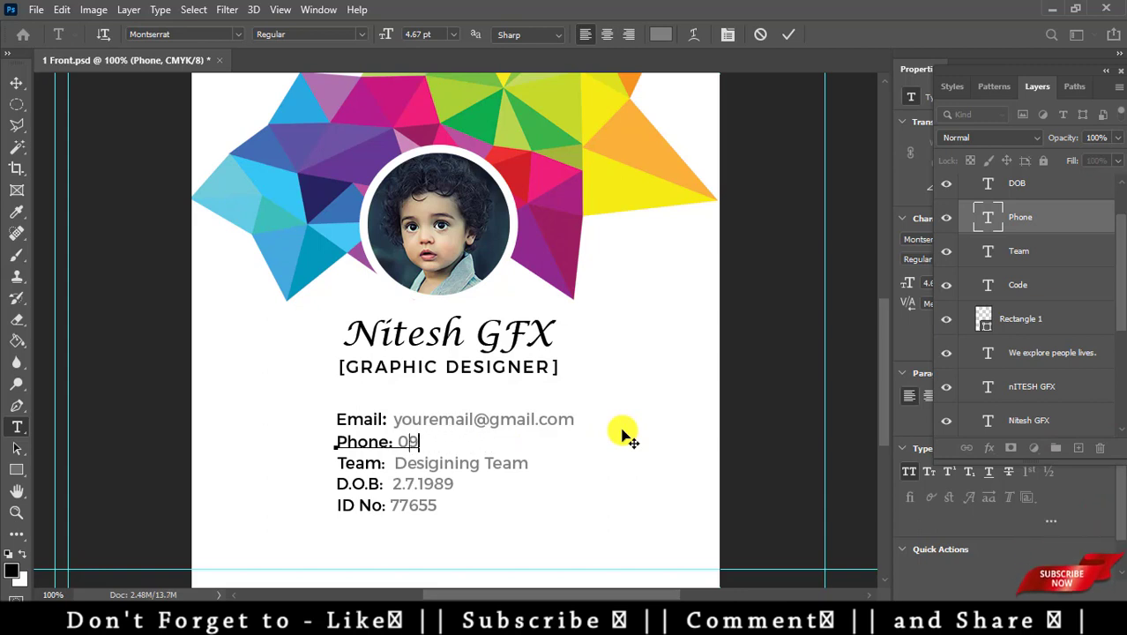
key(BackSpace)
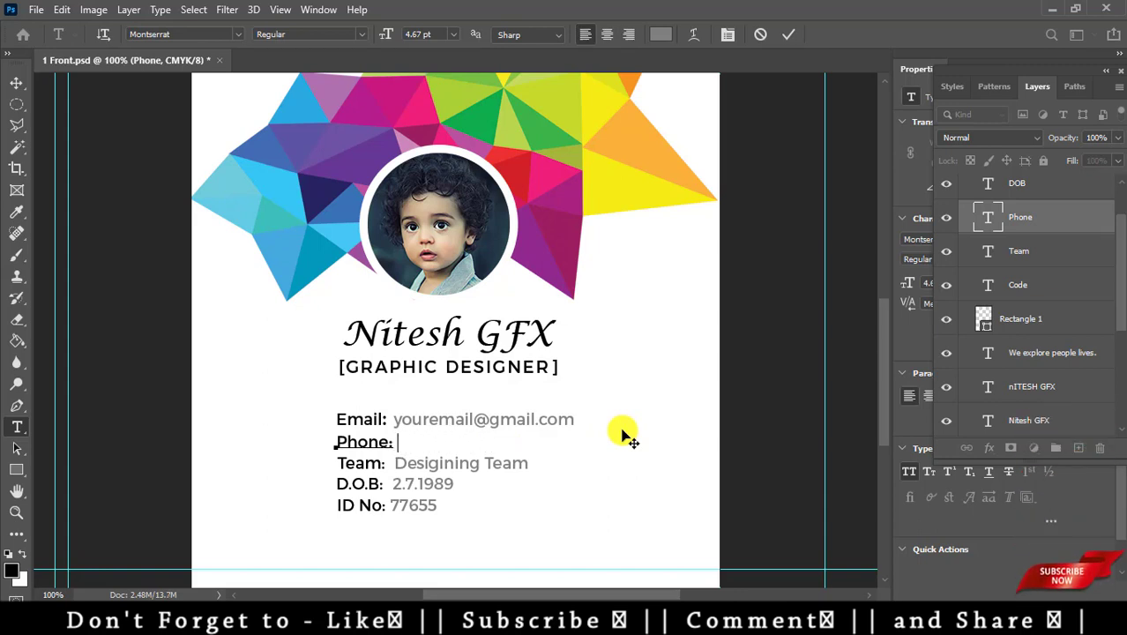
scroll(622, 433, up, 10)
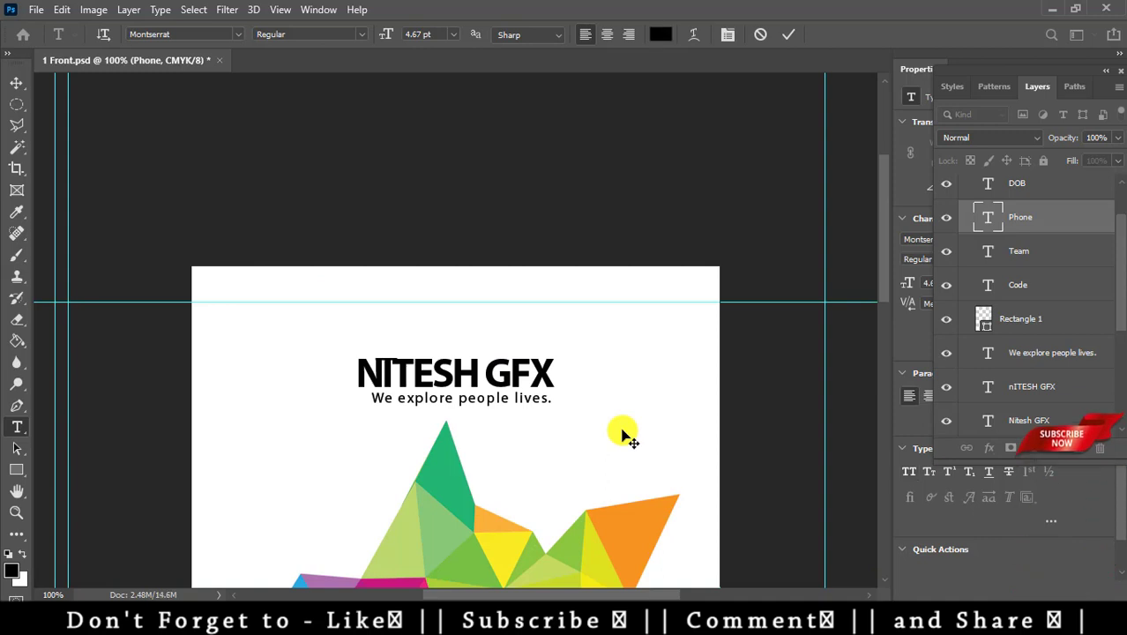
scroll(554, 405, down, 4)
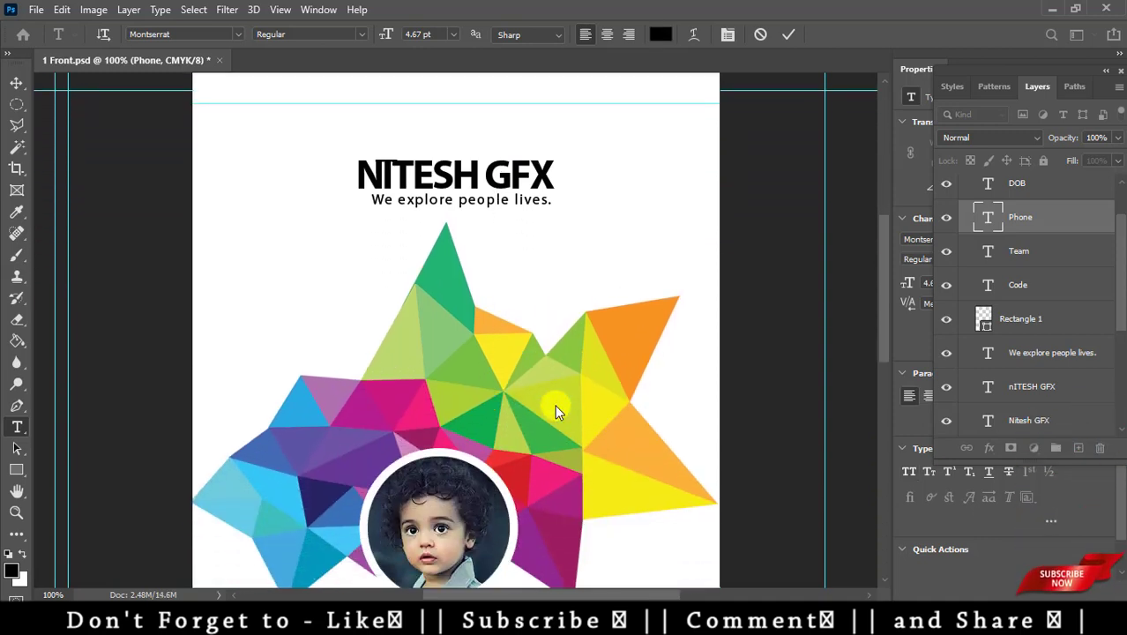
scroll(555, 405, down, 3)
scroll(555, 404, down, 2)
scroll(555, 407, down, 3)
scroll(551, 408, down, 1)
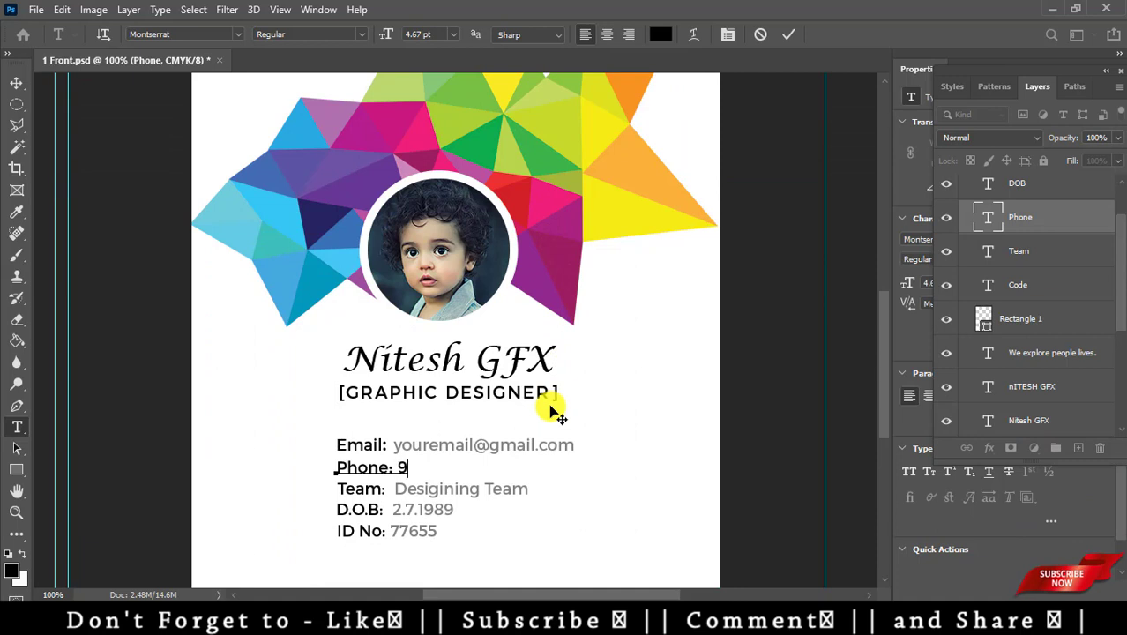
text(17)
text(08923)
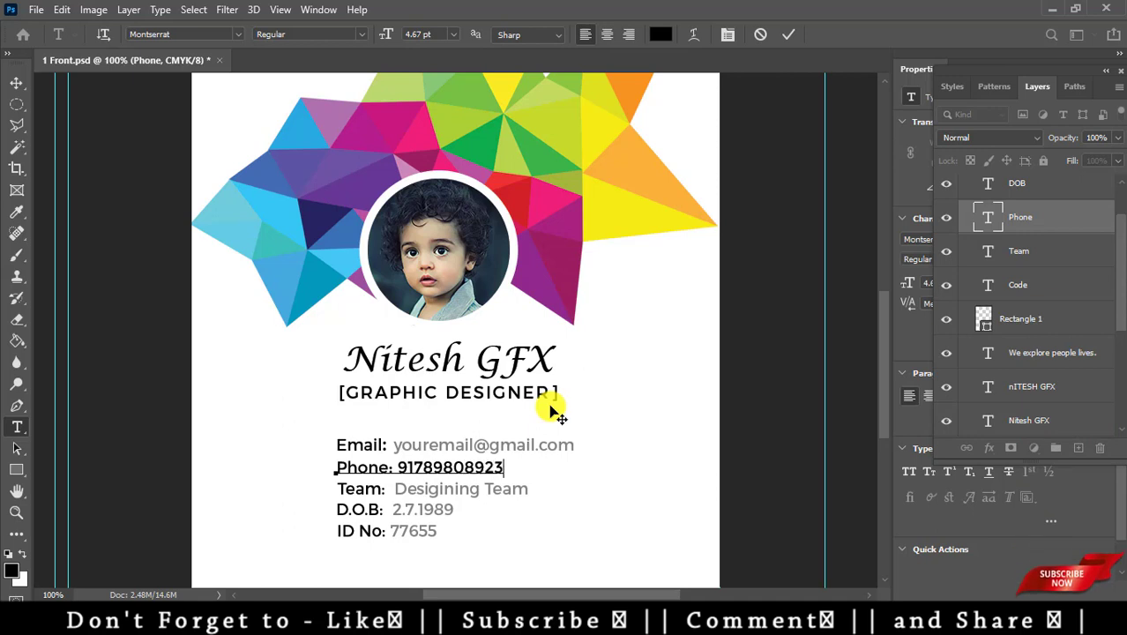
text(7)
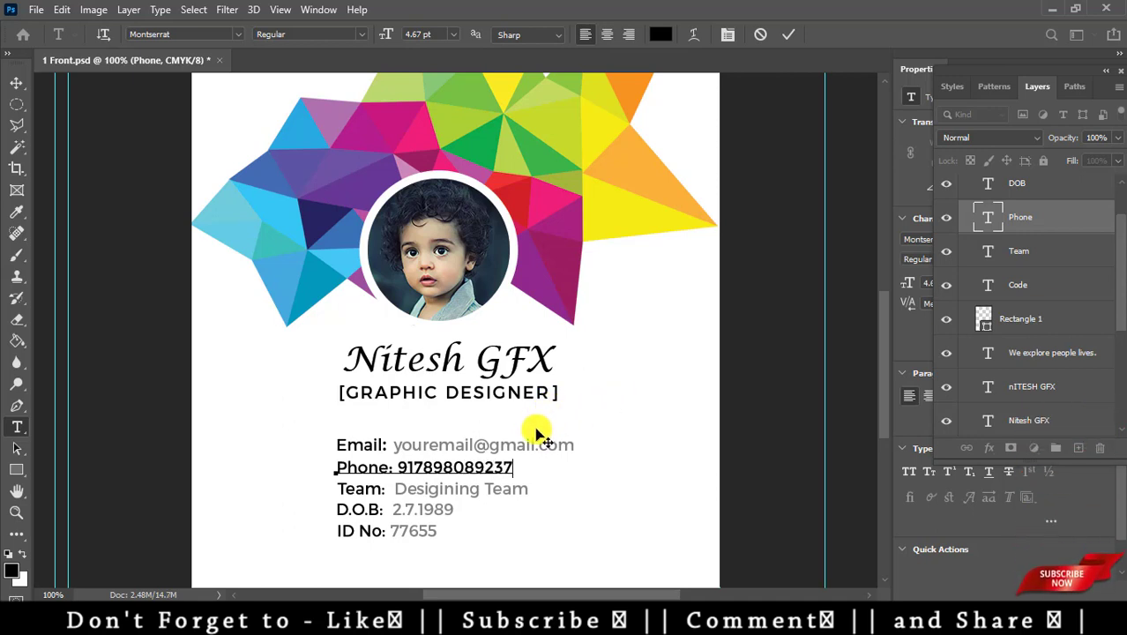
scroll(537, 433, down, 1)
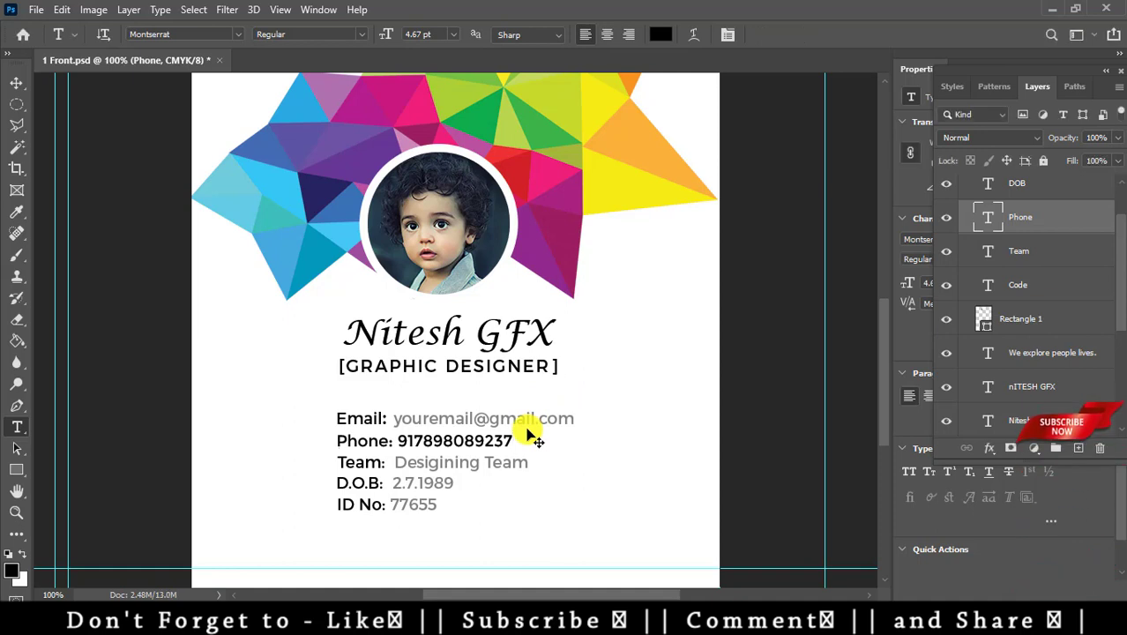
click(531, 430)
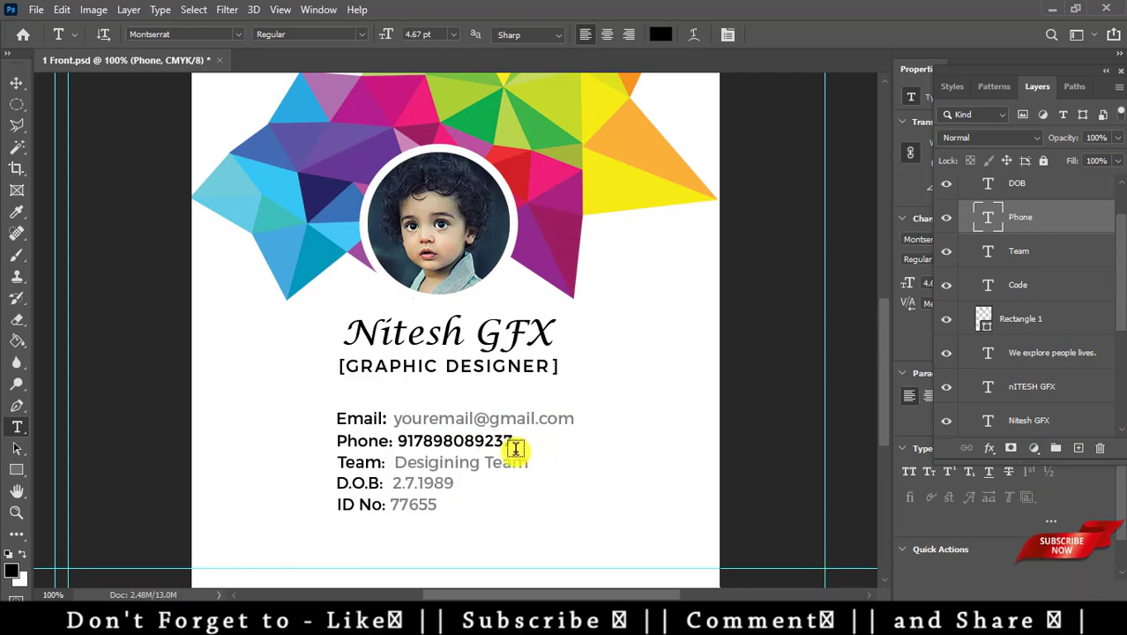
scroll(503, 440, down, 1)
scroll(460, 422, down, 1)
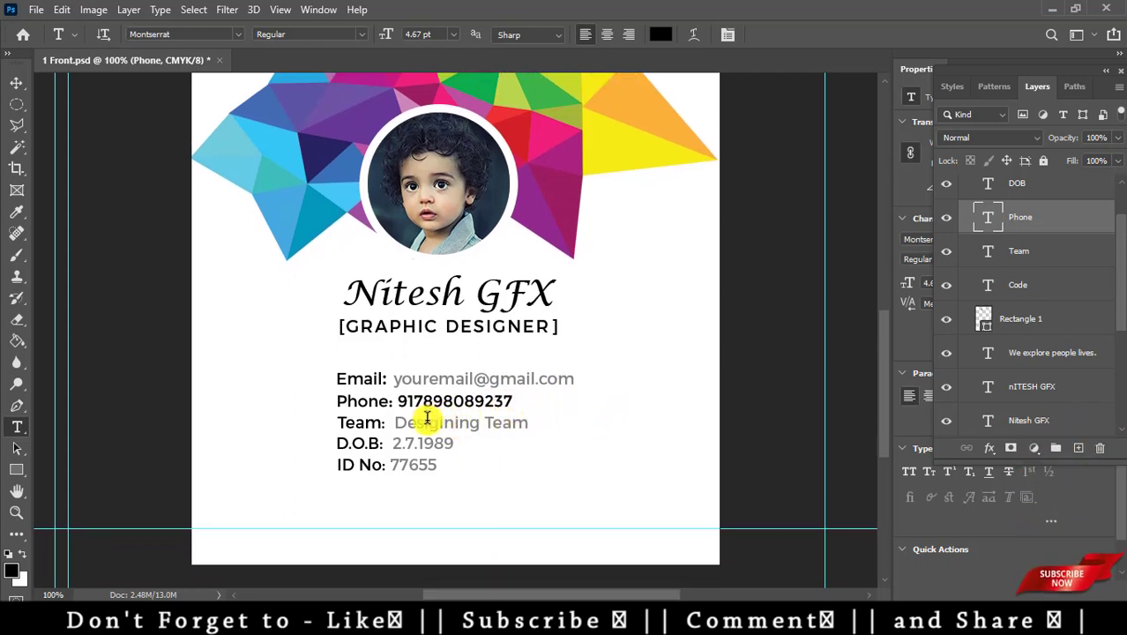
click(507, 422)
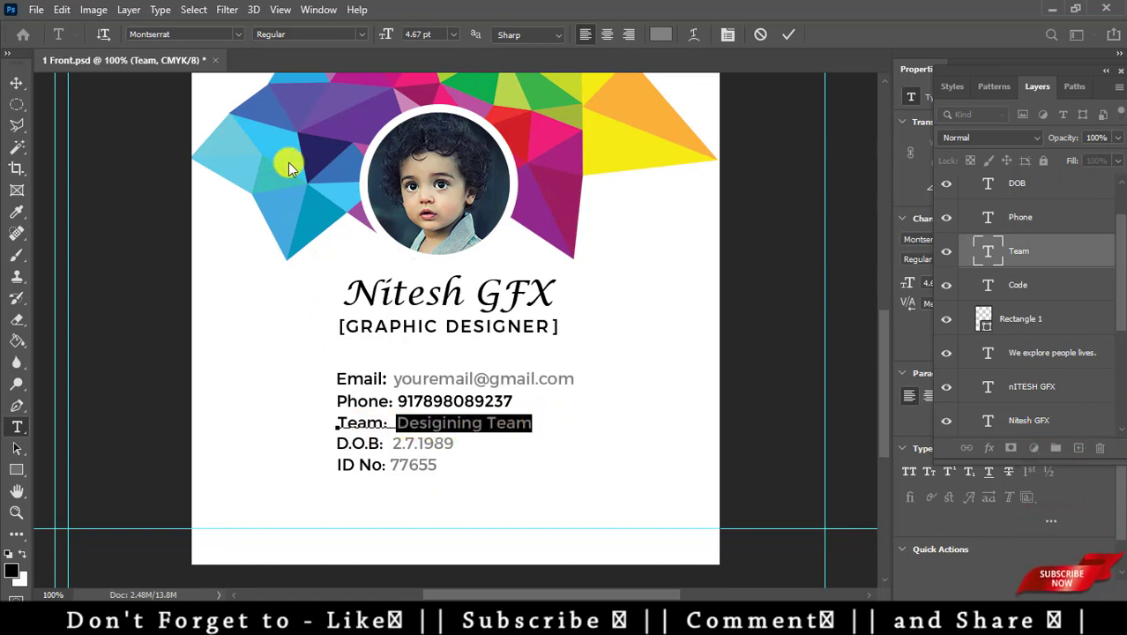
Step: Leave the team text unchanged and zoom out to view the whole card
key(ctrl+Return)
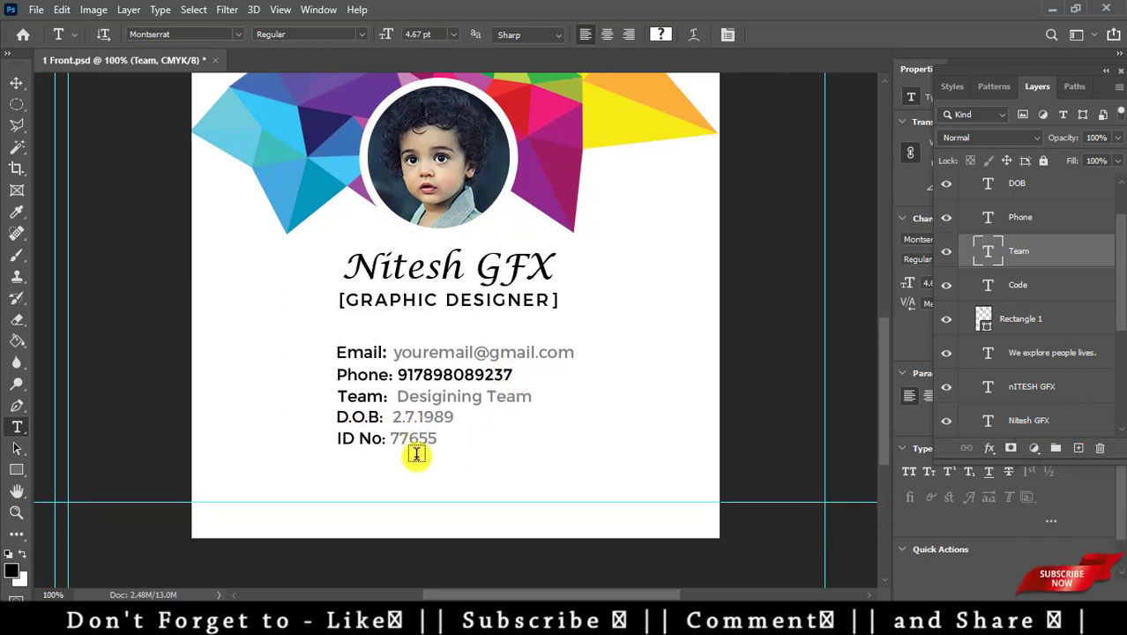
scroll(441, 437, up, 2)
scroll(529, 388, up, 2)
scroll(705, 419, up, 1)
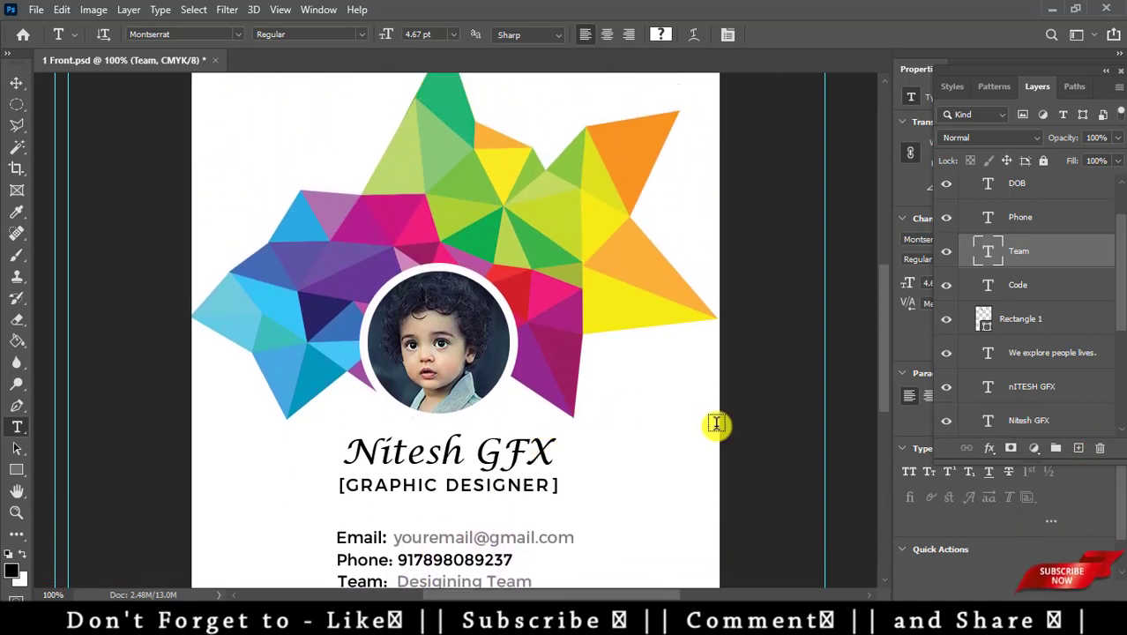
key(ctrl+minus)
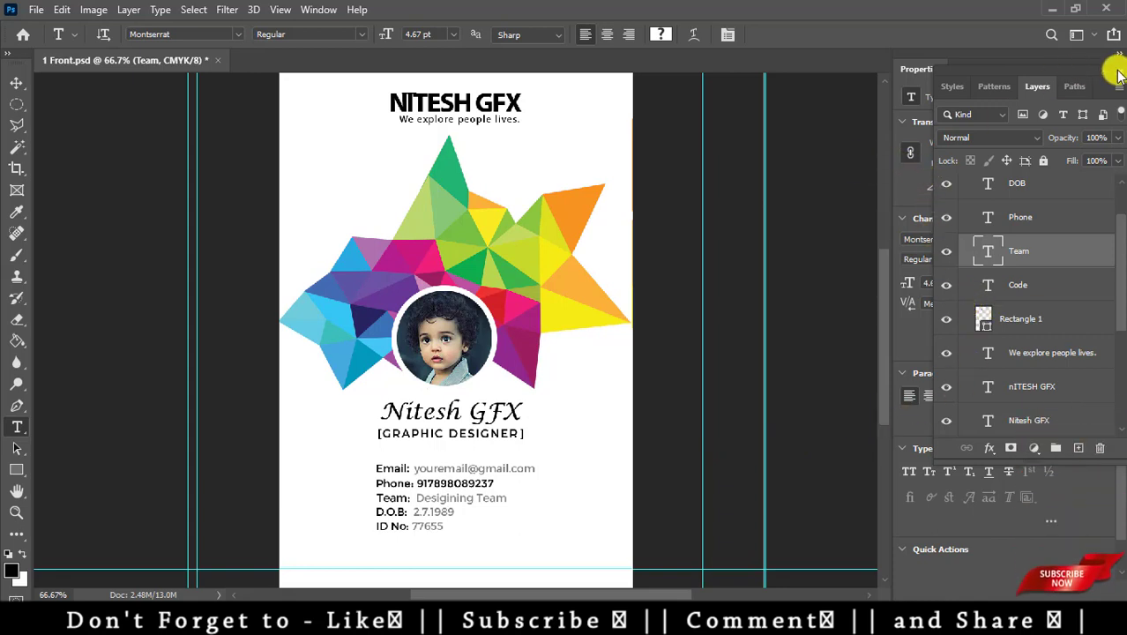
scroll(1023, 397, down, 3)
scroll(1005, 398, down, 2)
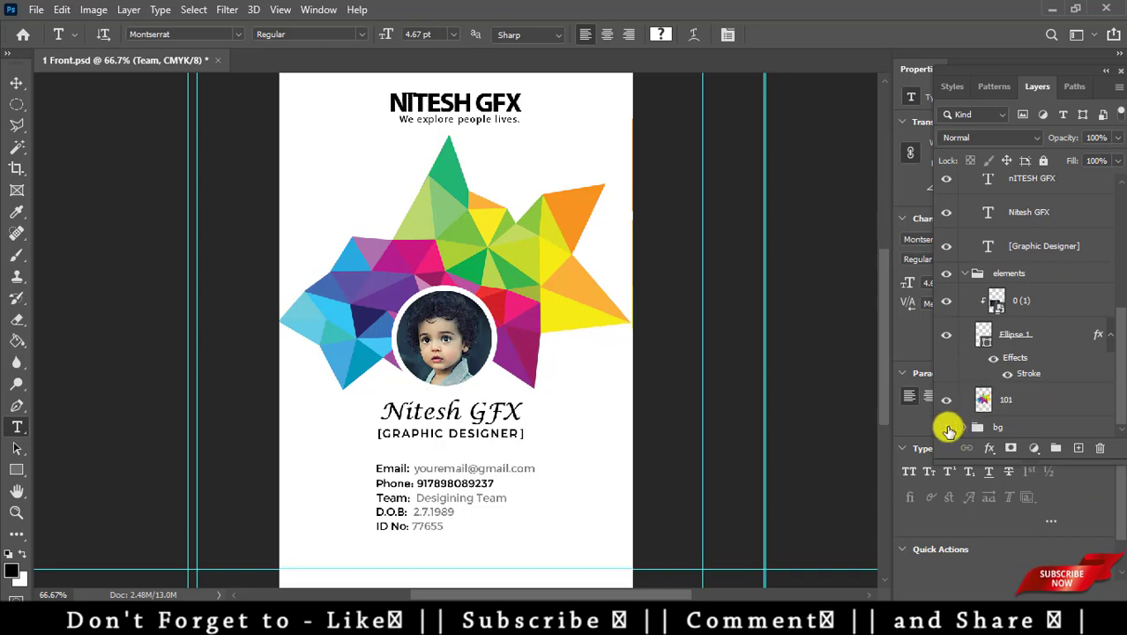
Step: Toggle the bg layer off and on, then close 1 Front.psd without saving
click(948, 428)
click(948, 428)
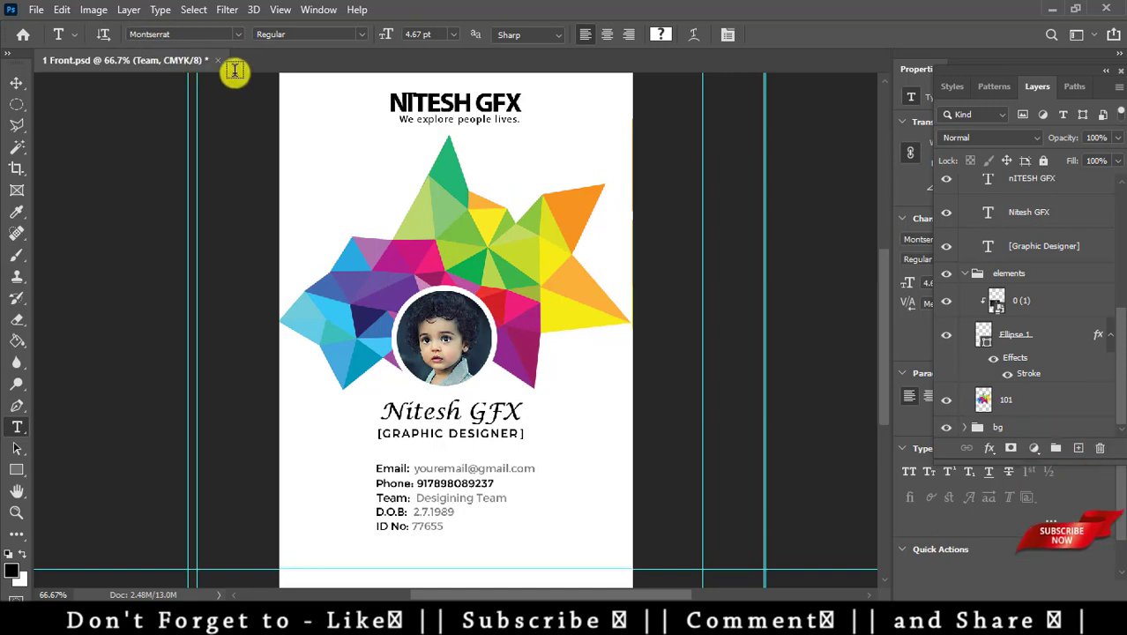
key(ctrl+w)
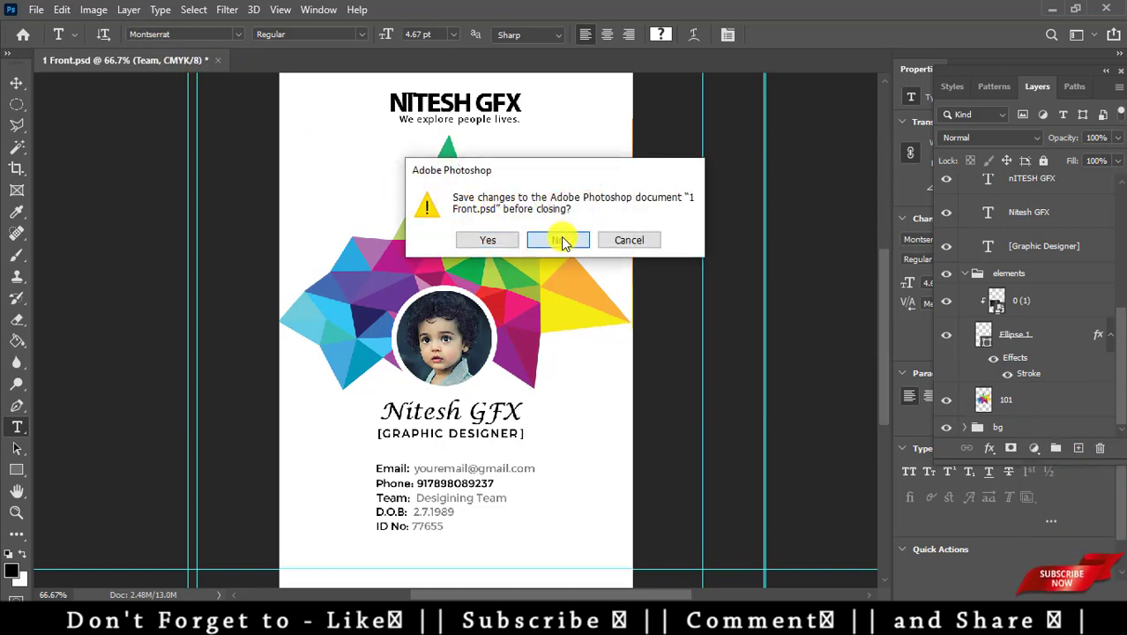
click(564, 242)
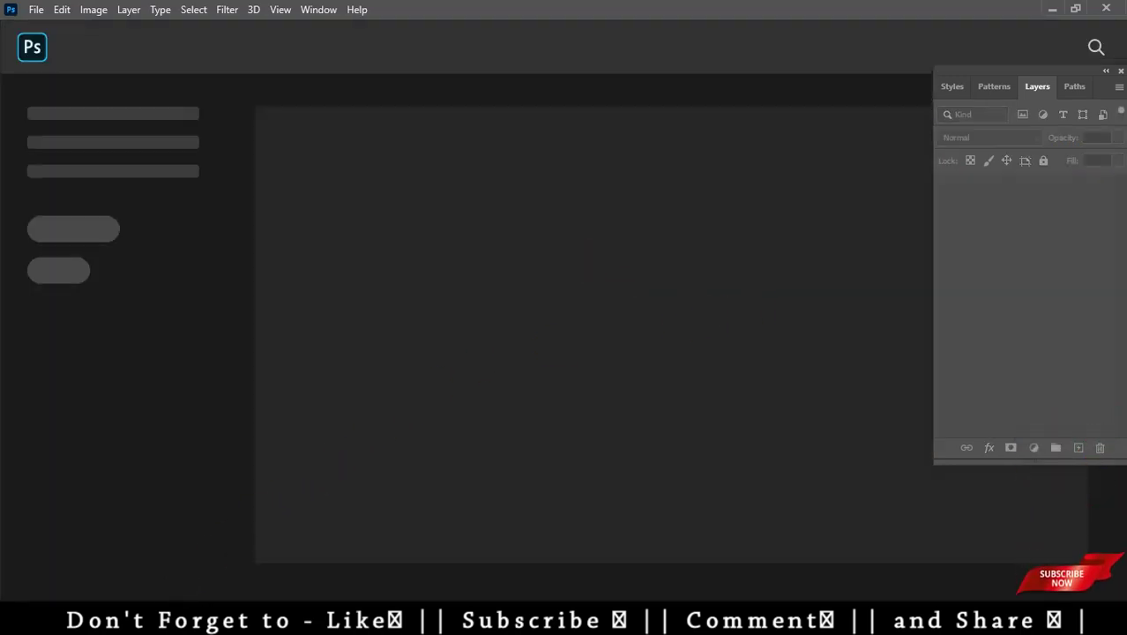
Step: Open the 1 Back PSD from File Explorer in Photoshop
click(126, 573)
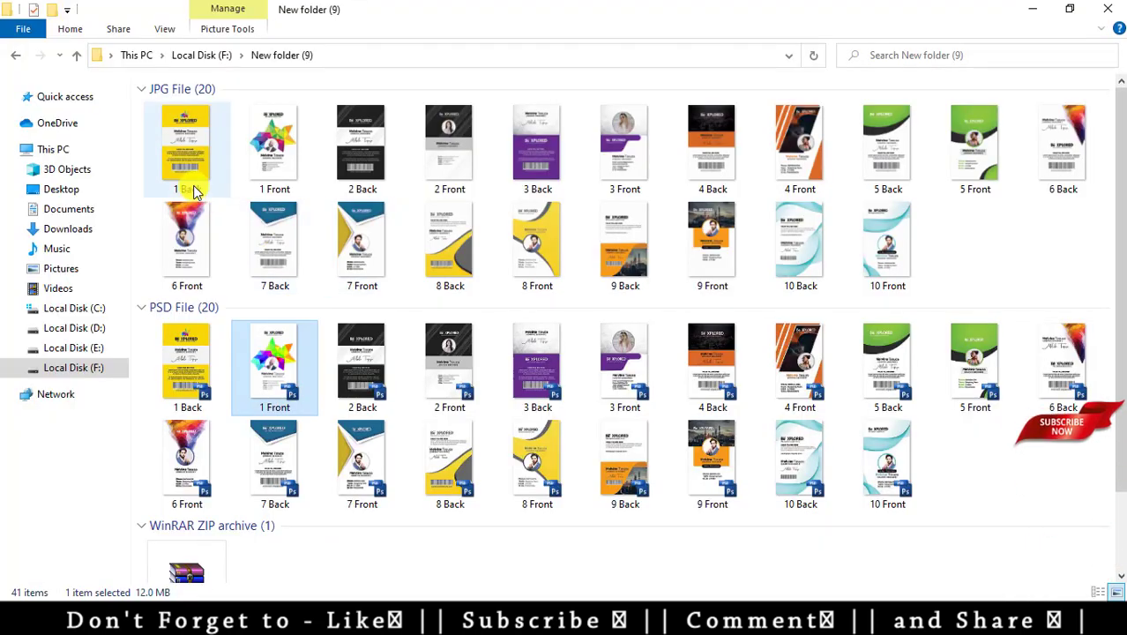
click(187, 154)
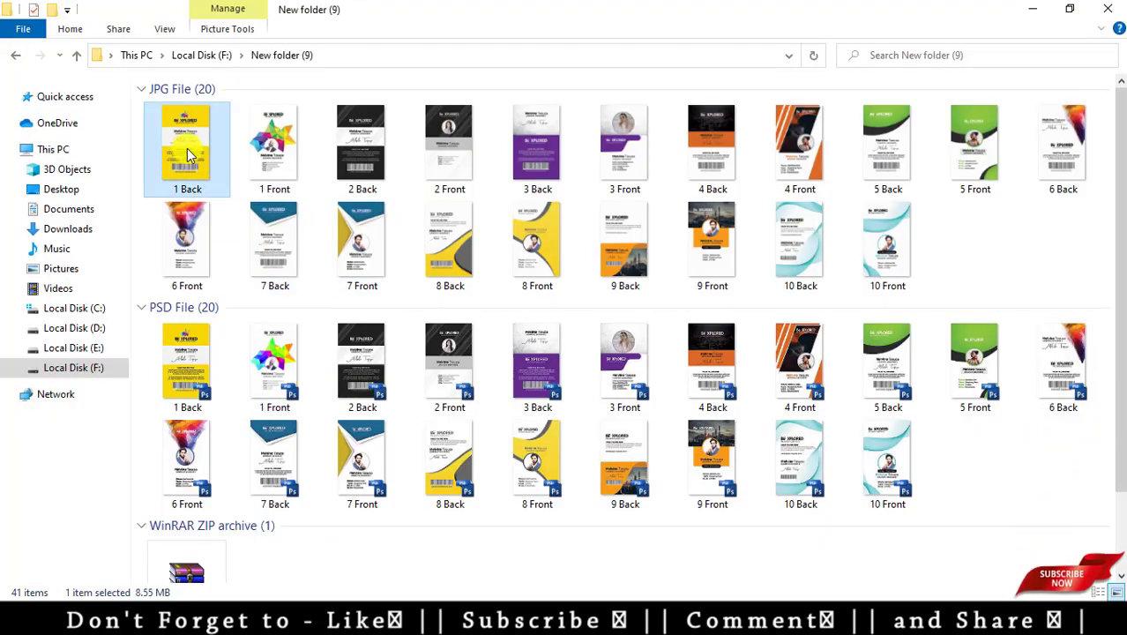
click(193, 359)
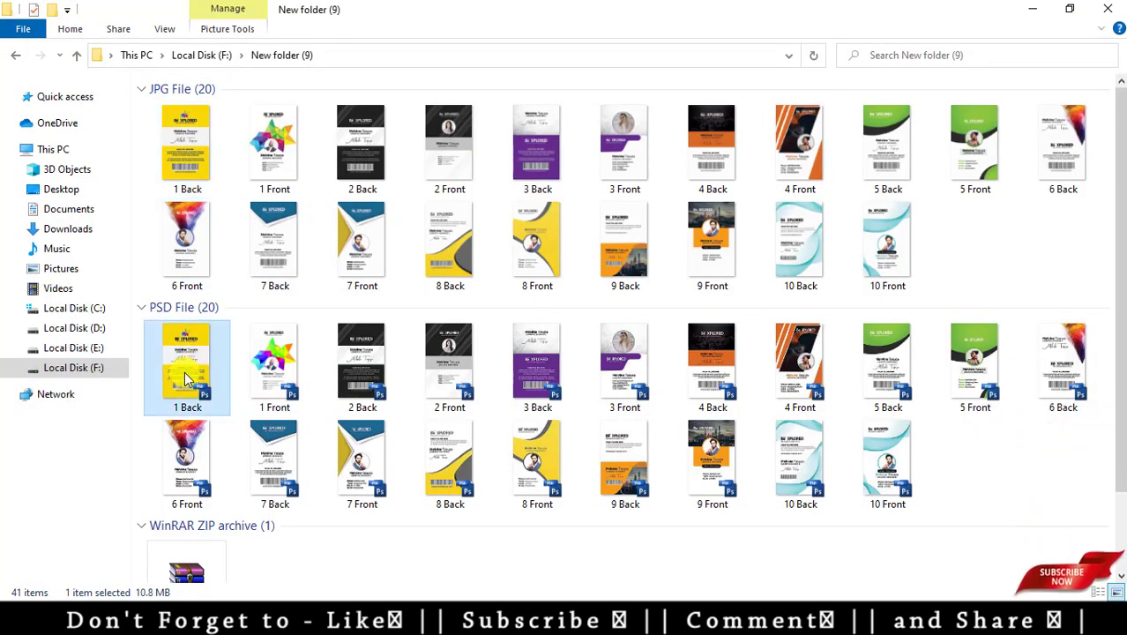
mouse_move(185, 378)
mouse_down()
mouse_move(418, 522)
mouse_move(468, 598)
mouse_move(479, 403)
mouse_up()
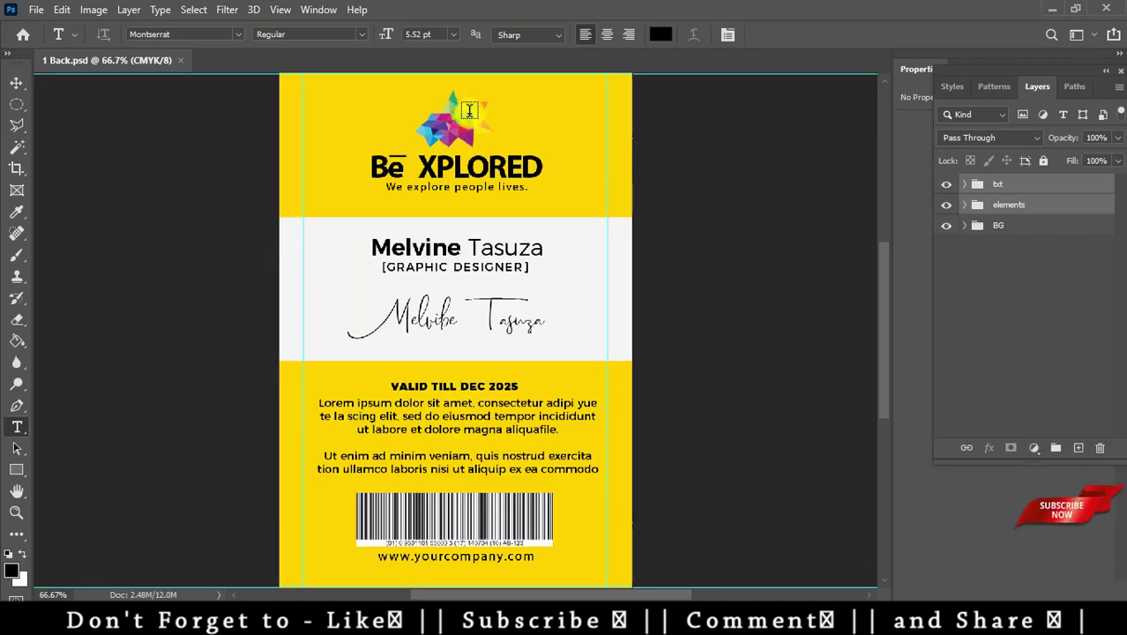
Step: Zoom to actual size, nudge the logo's 101 layer, and select the heading's txt group
key(v)
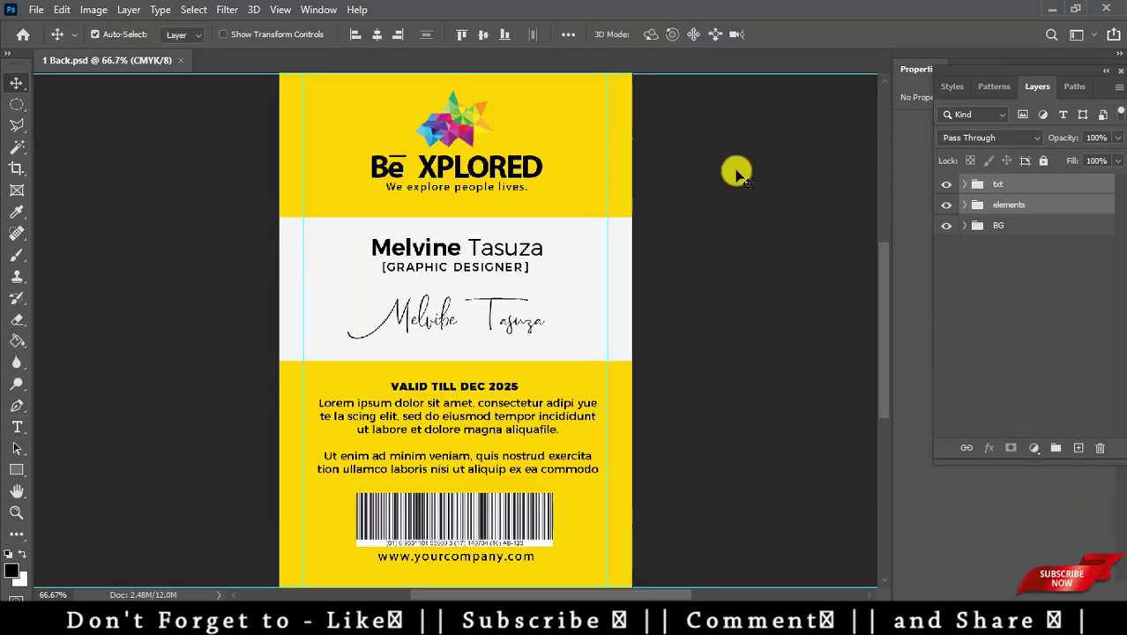
key(ctrl+plus)
scroll(535, 360, up, 5)
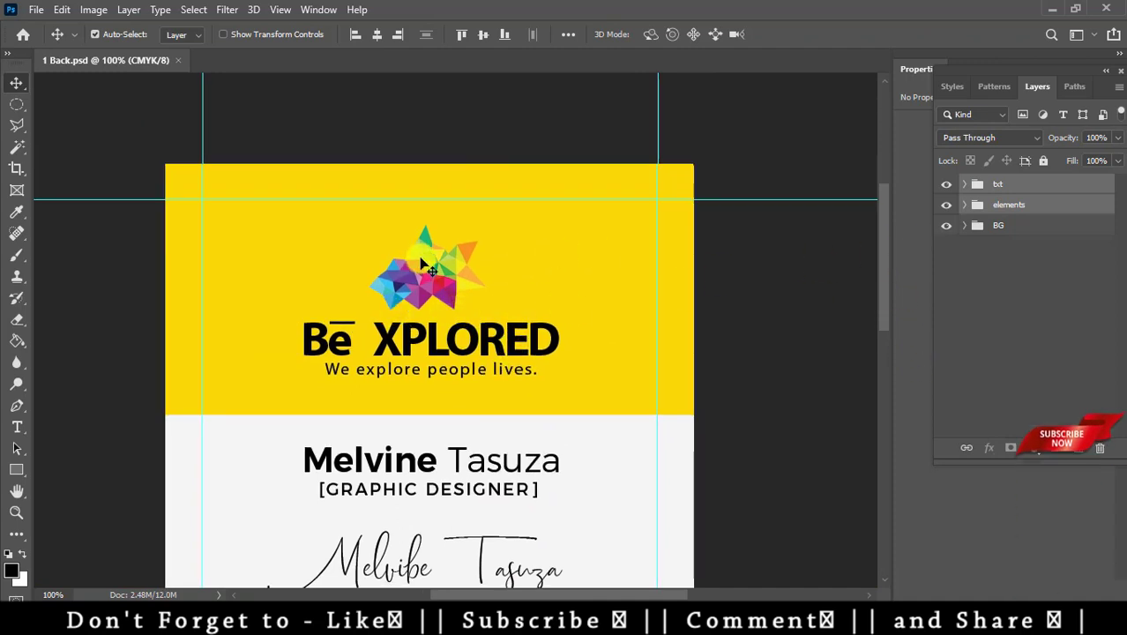
right_click(437, 256)
click(445, 294)
mouse_move(515, 245)
mouse_down()
mouse_move(474, 256)
mouse_move(463, 281)
mouse_up()
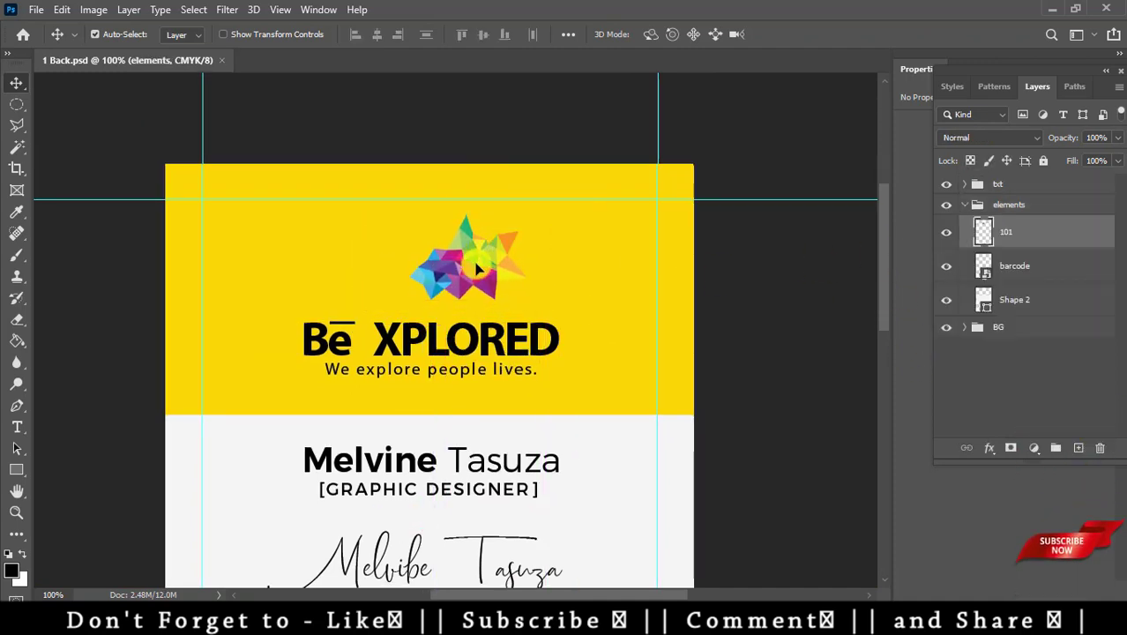
right_click(339, 353)
click(350, 371)
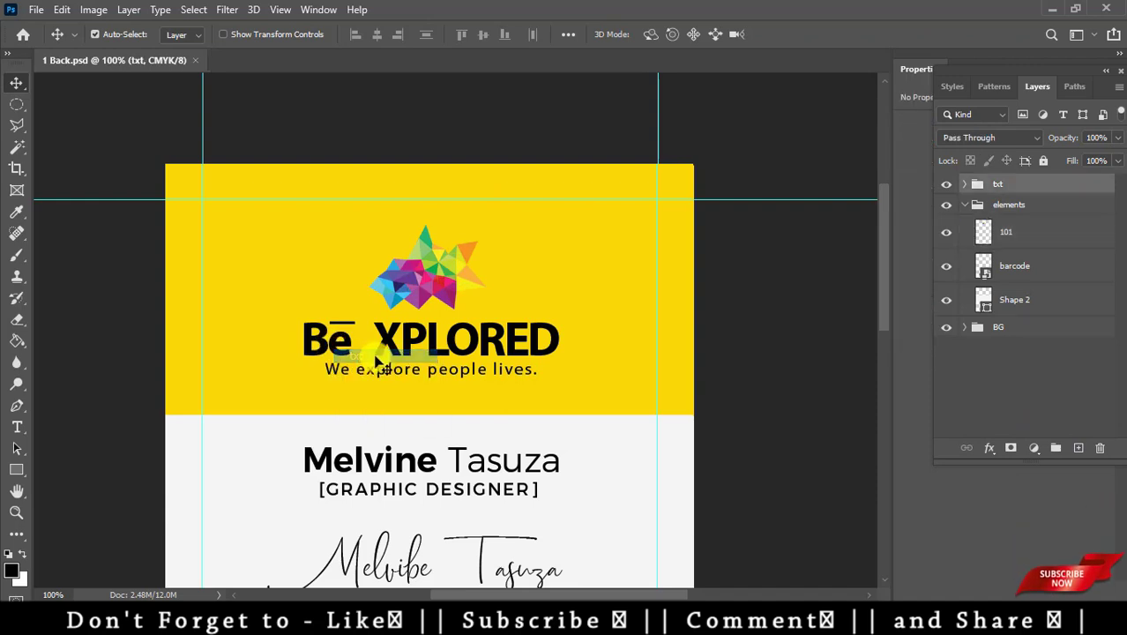
Step: Replace the Be XPLORED heading under the logo with NITESH GFX
key(t)
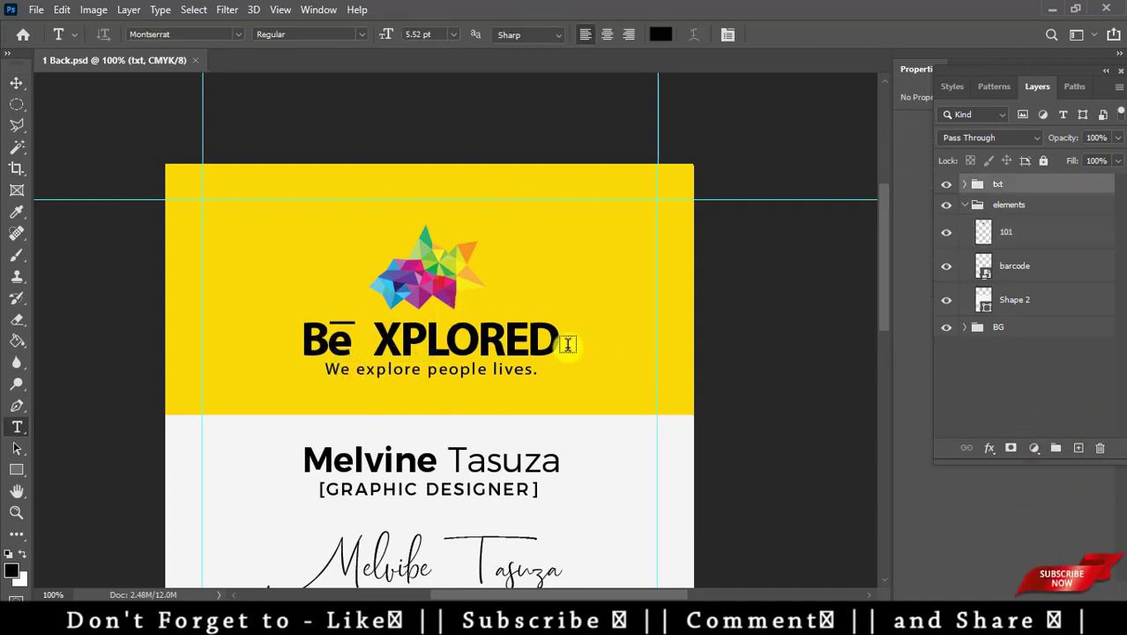
click(553, 339)
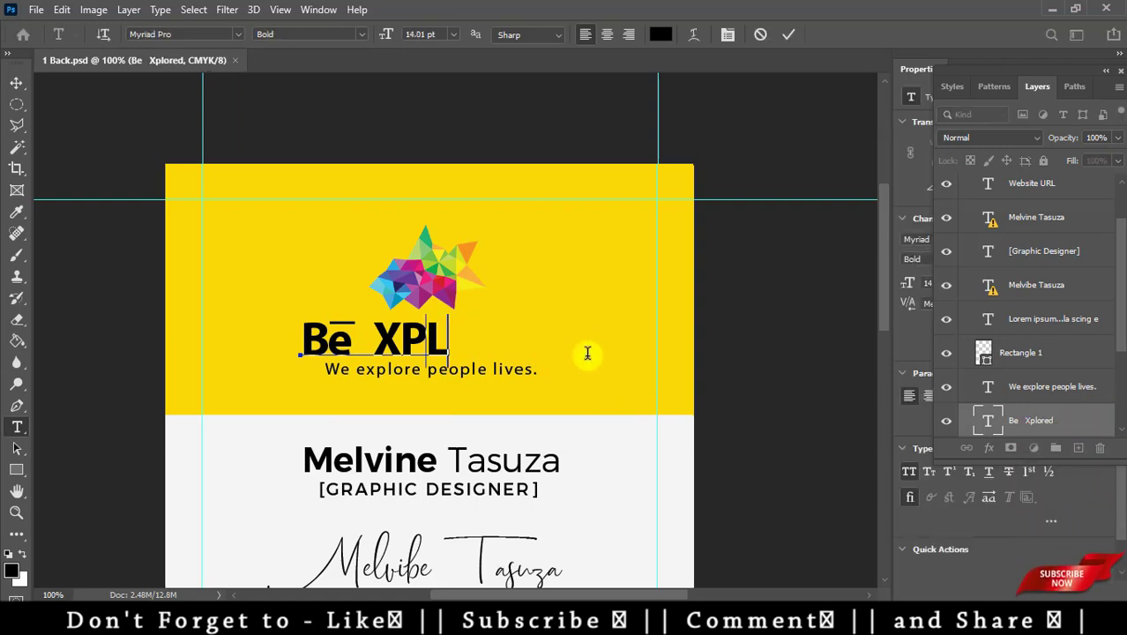
key(BackSpace)
key(BackSpace)
key(BackSpace)
key(BackSpace)
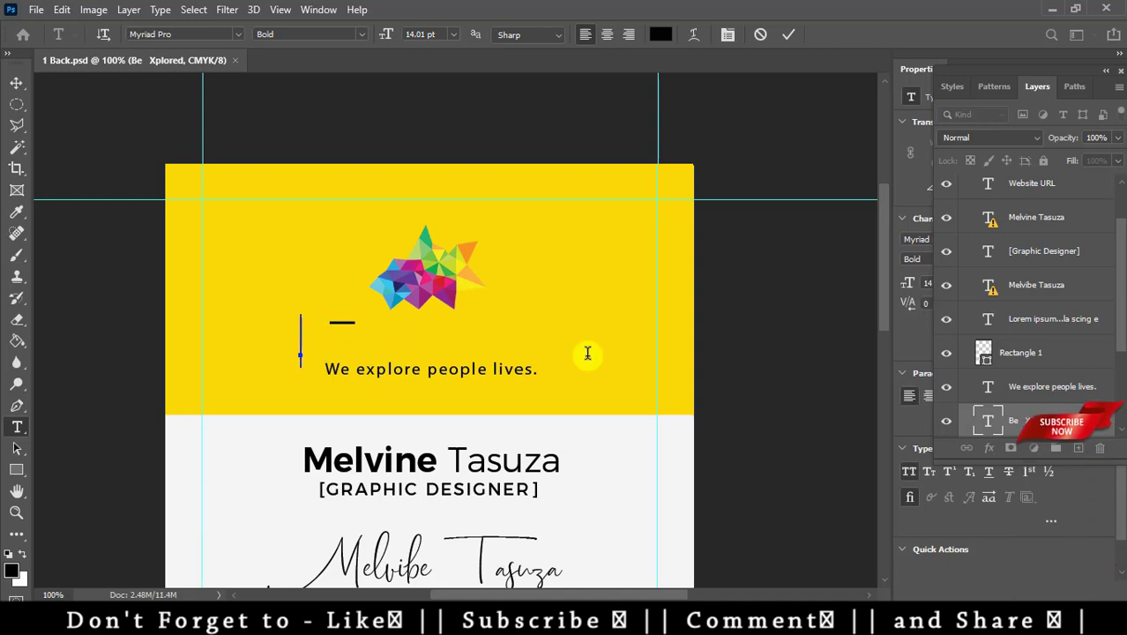
text(NI)
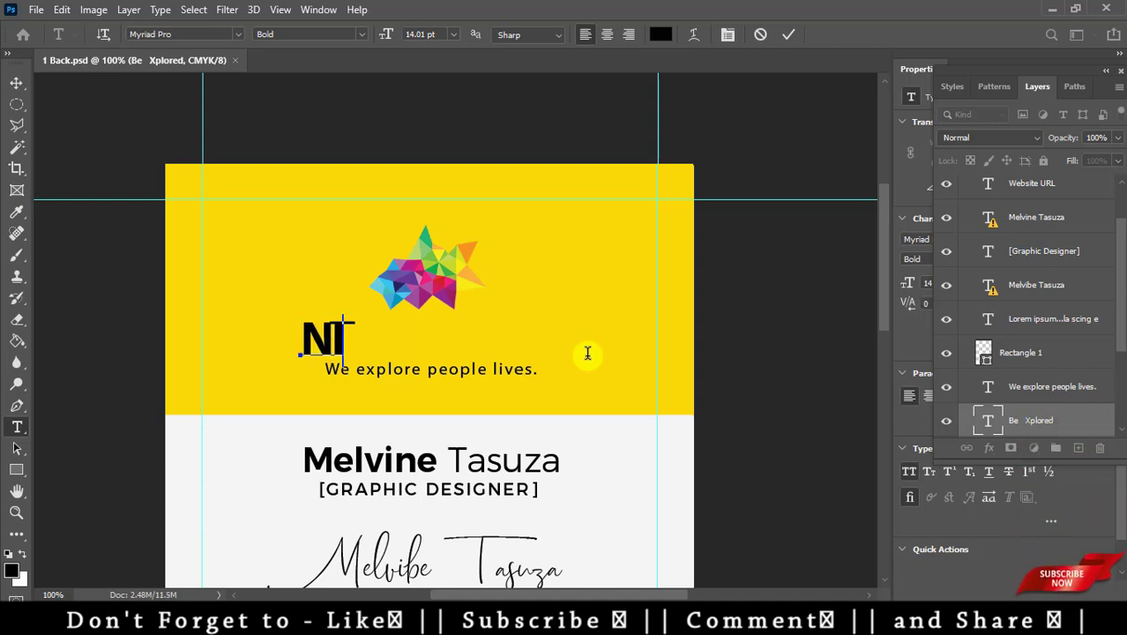
text(TS)
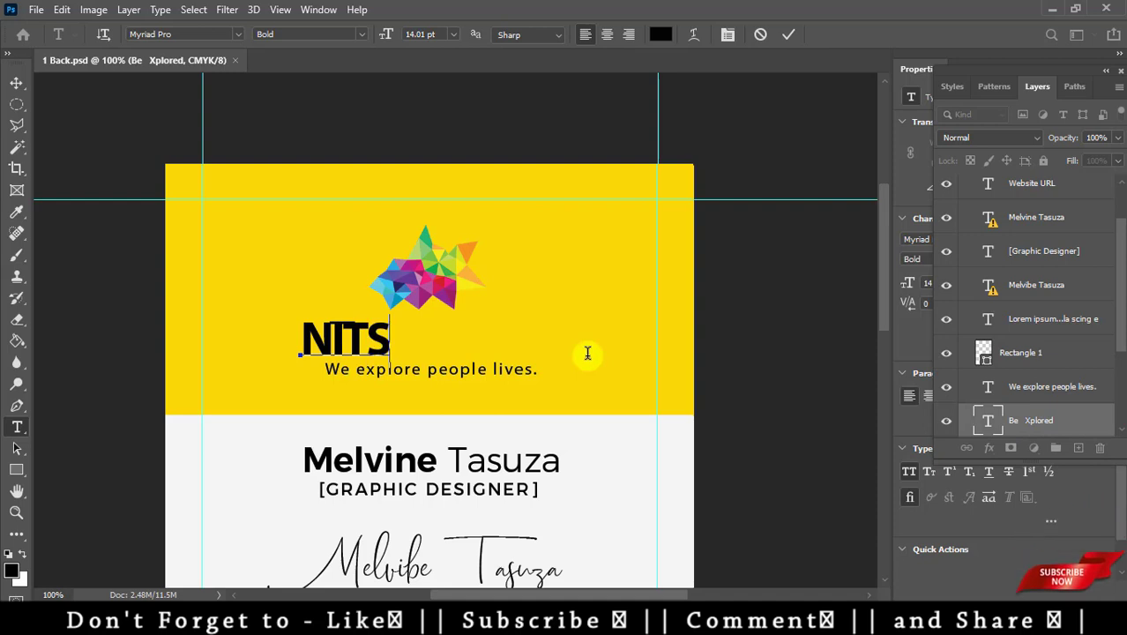
text(E)
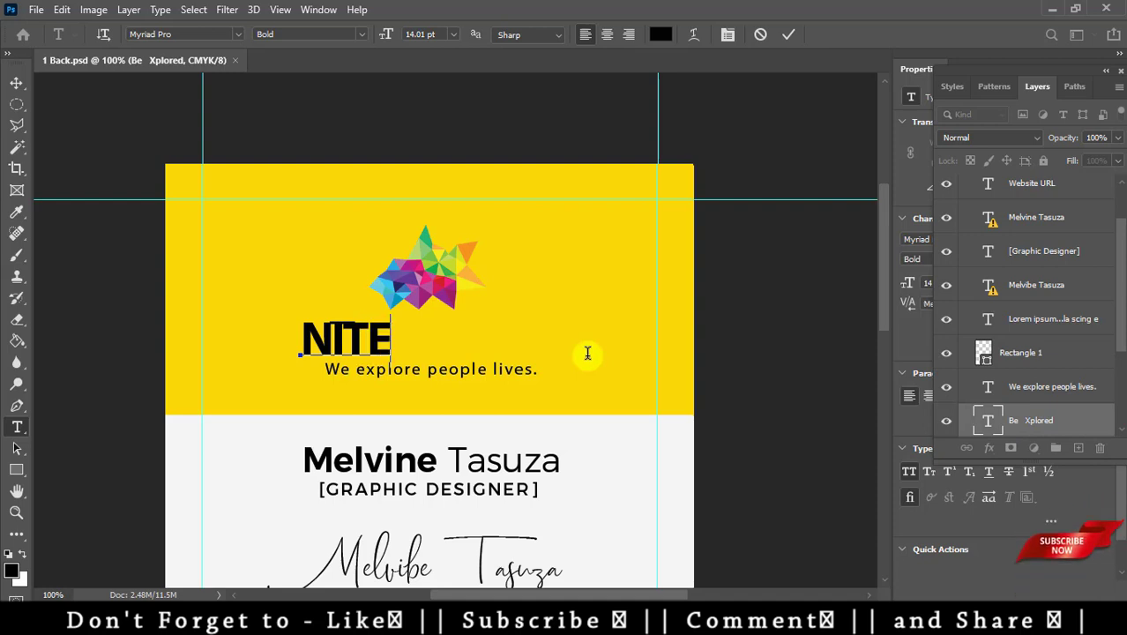
text(SH)
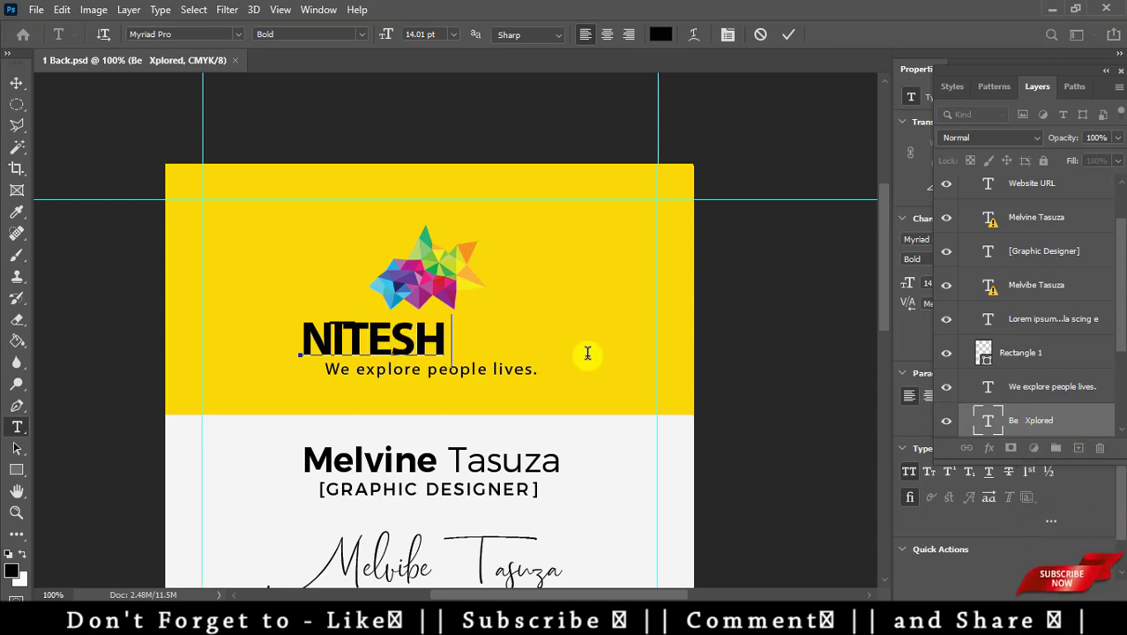
text(F)
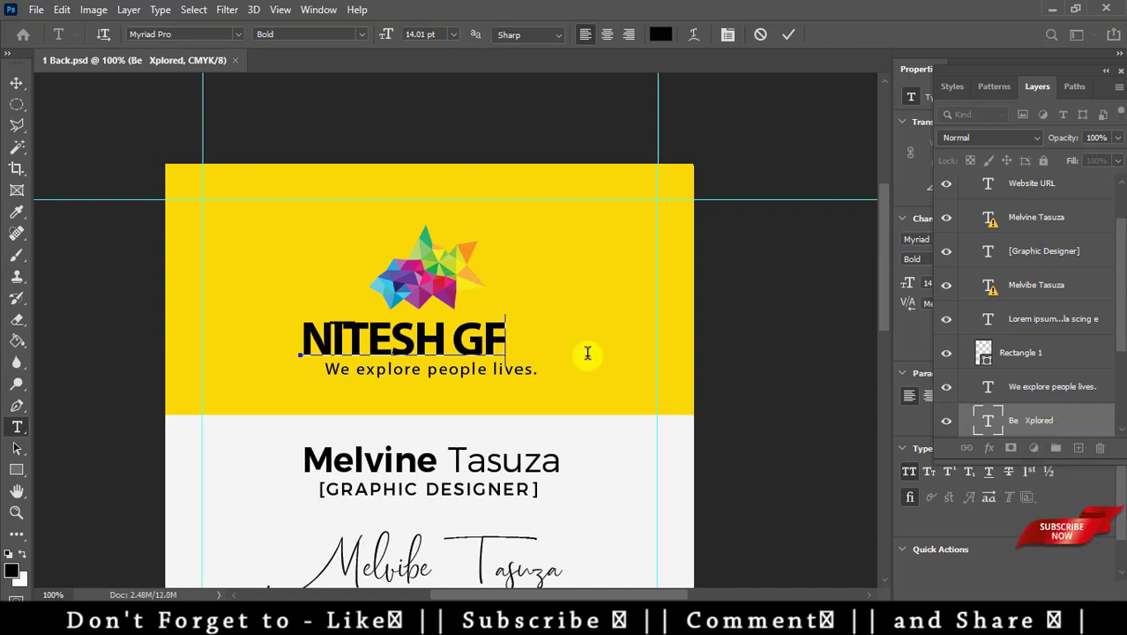
text(X)
key(ctrl+Return)
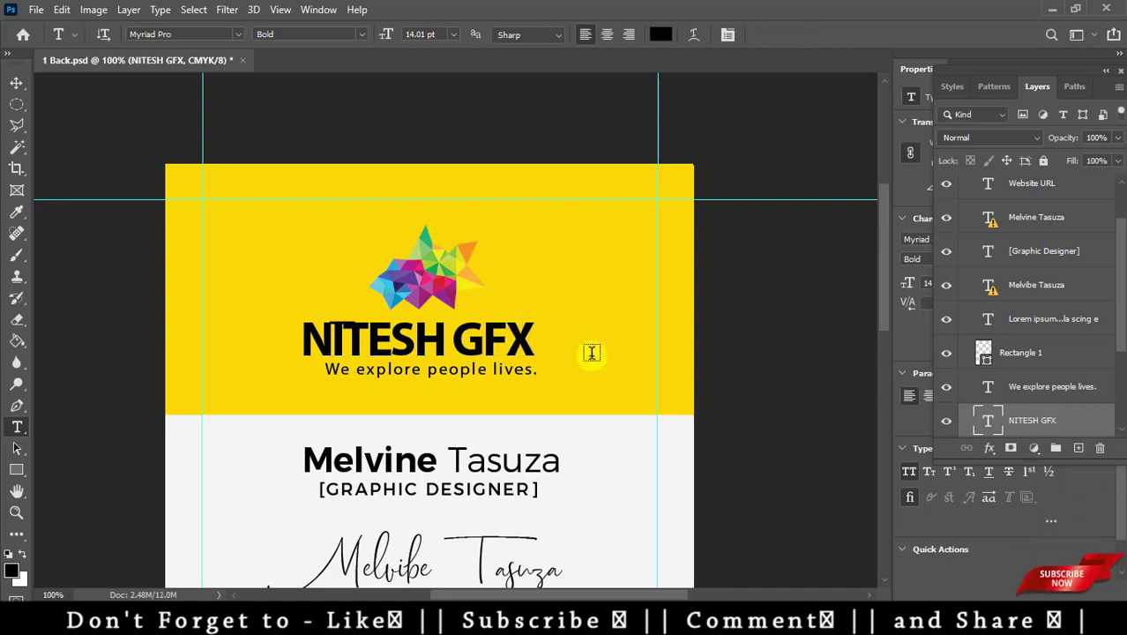
Step: Open the signature line below GRAPHIC DESIGNER for editing and replace its missing font
scroll(494, 378, down, 1)
scroll(404, 396, down, 2)
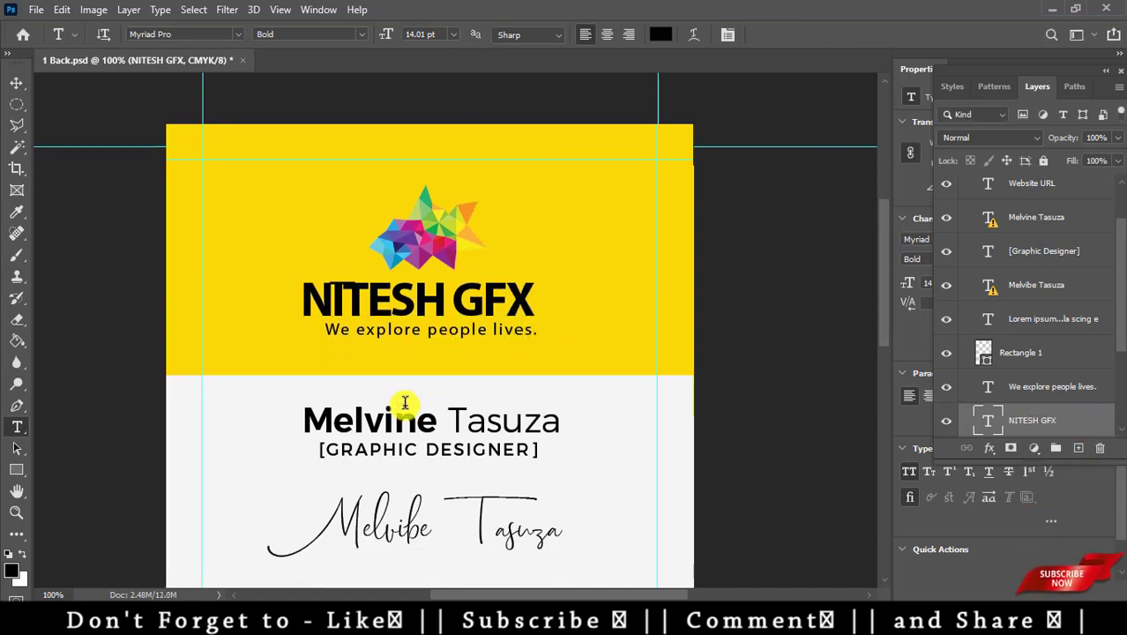
scroll(404, 403, down, 4)
scroll(546, 382, down, 3)
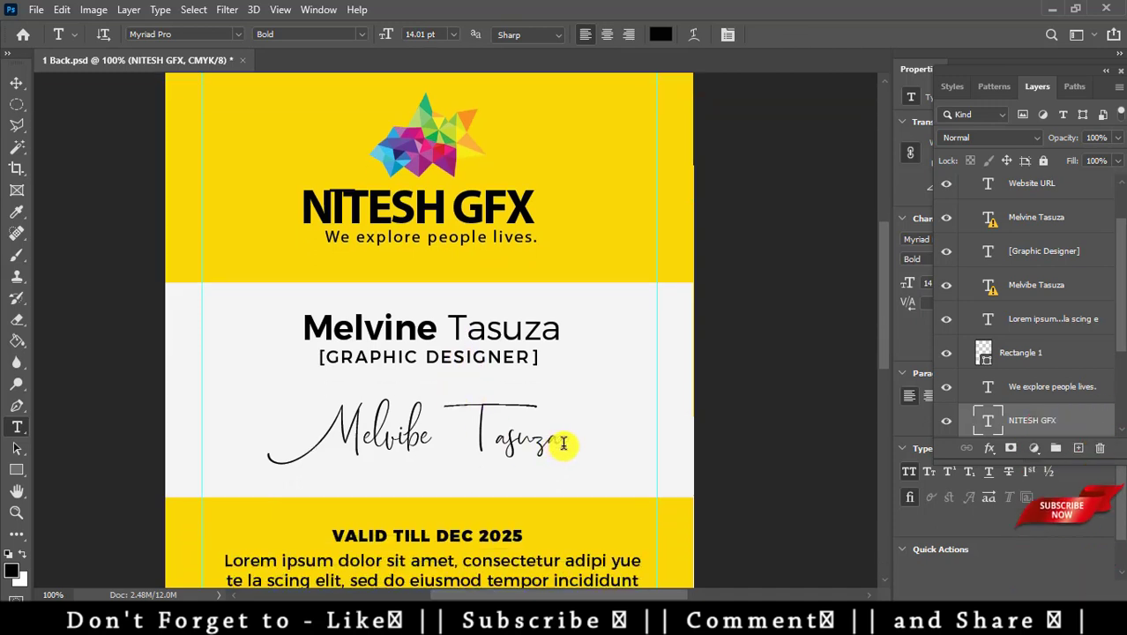
click(563, 443)
click(681, 313)
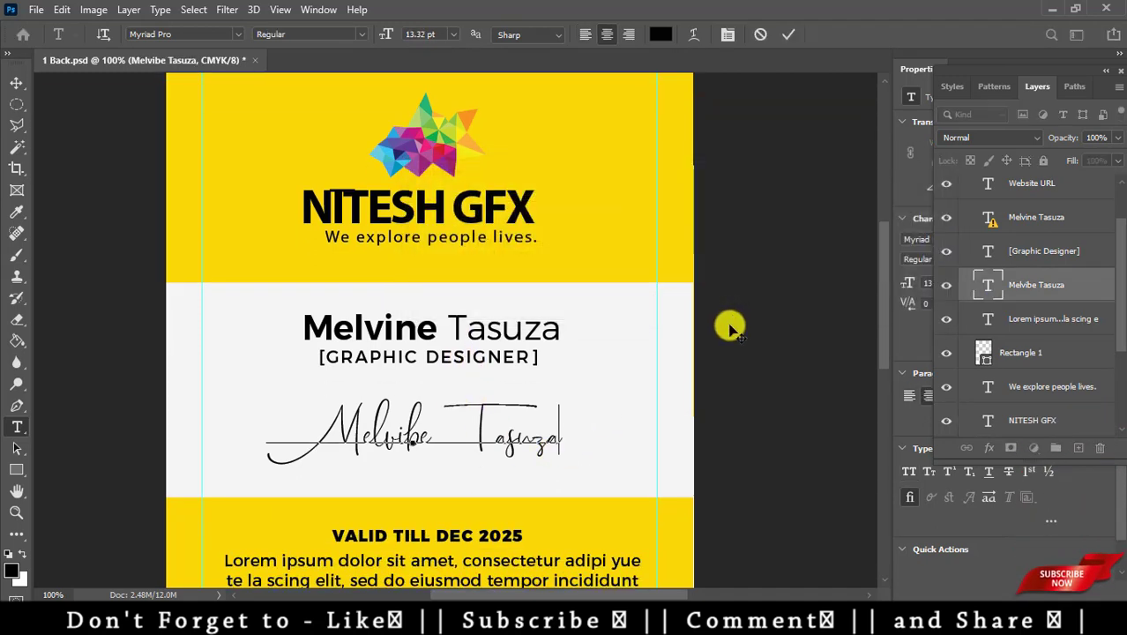
Step: Change the signature text to Nitesh GFX, then select the new text
key(BackSpace)
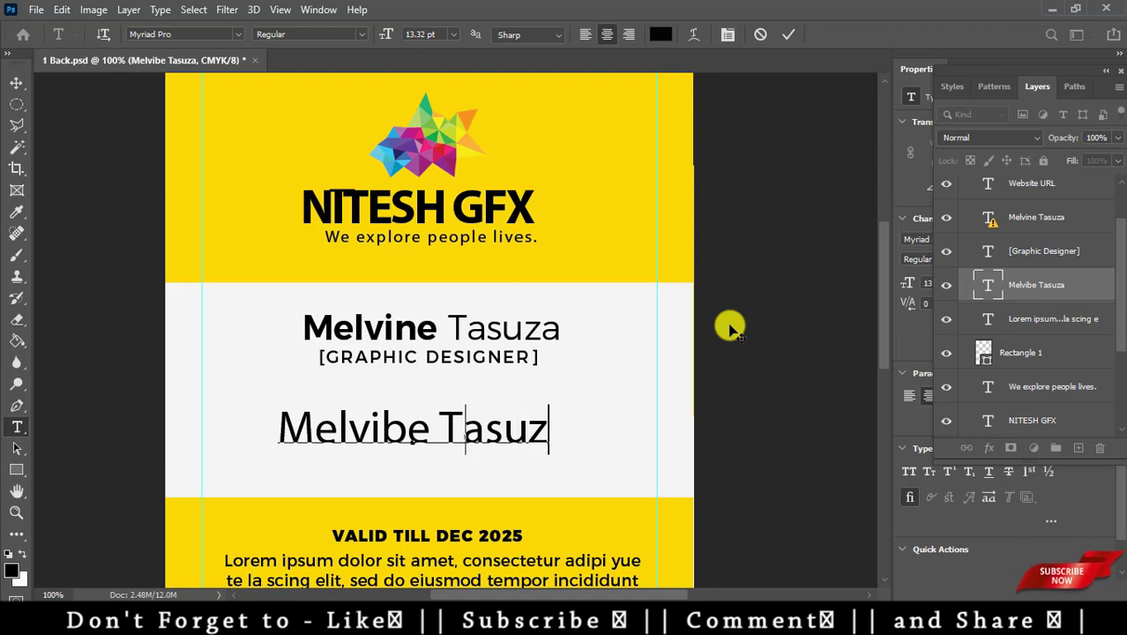
key(BackSpace)
key(BackSpace)
key(BackSpace)
text(NITE)
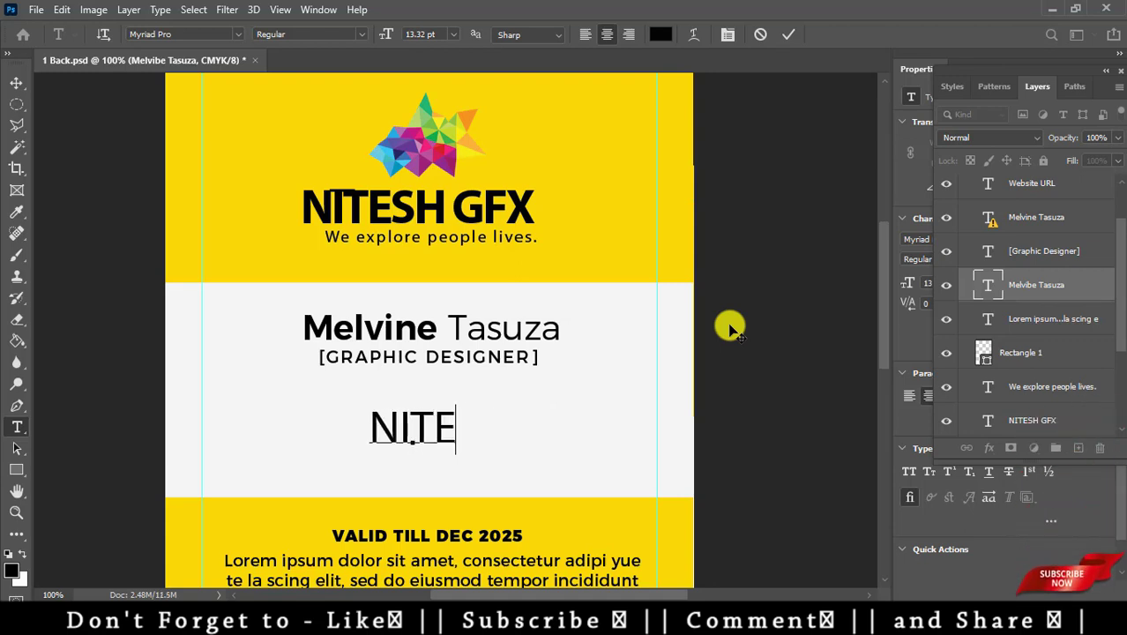
text(SH)
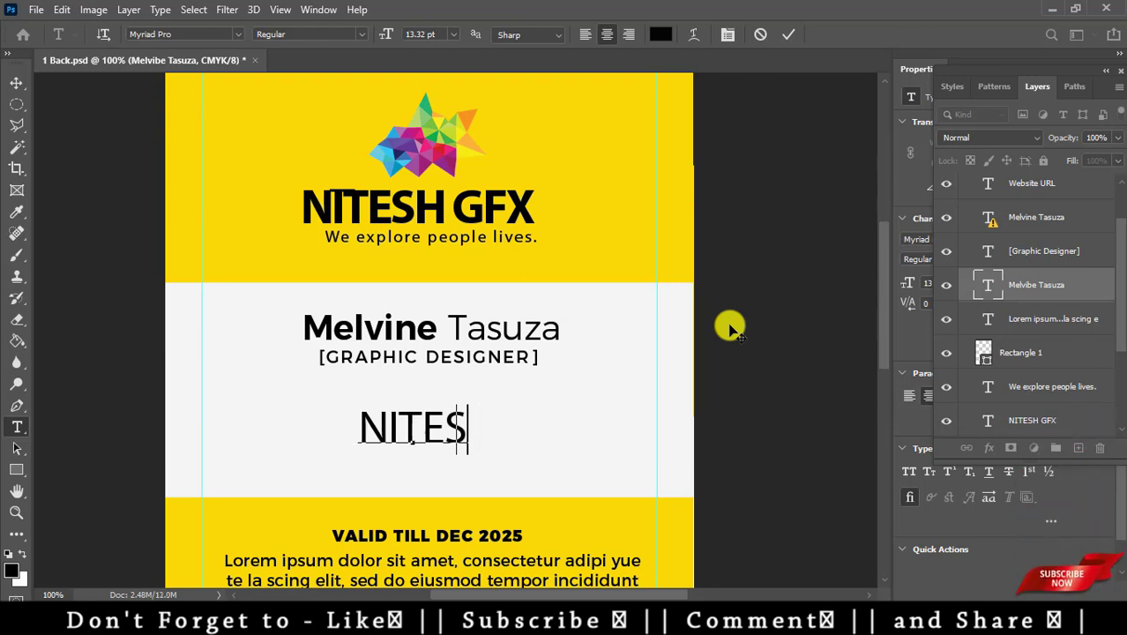
key(BackSpace)
key(BackSpace)
key(BackSpace)
key(BackSpace)
text(Nit)
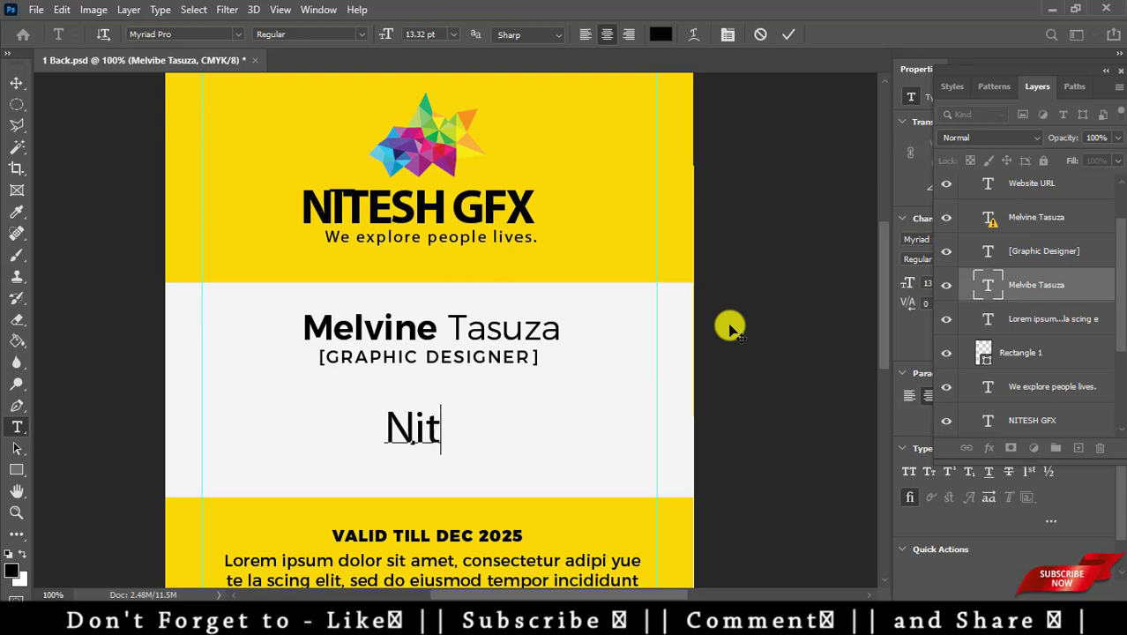
text(esh G)
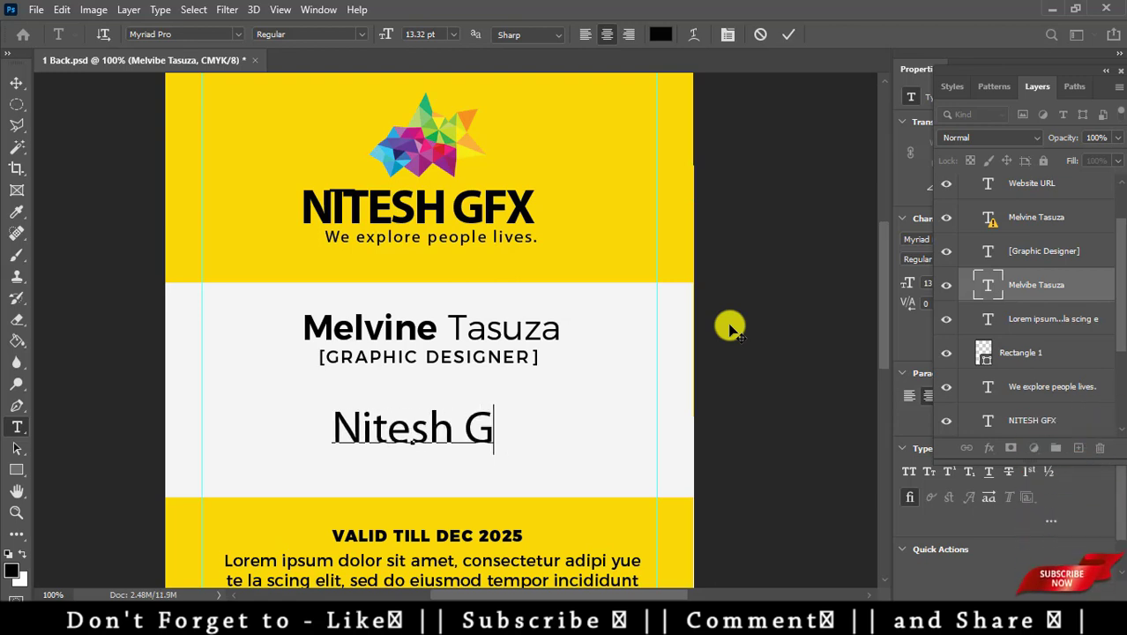
text(FX)
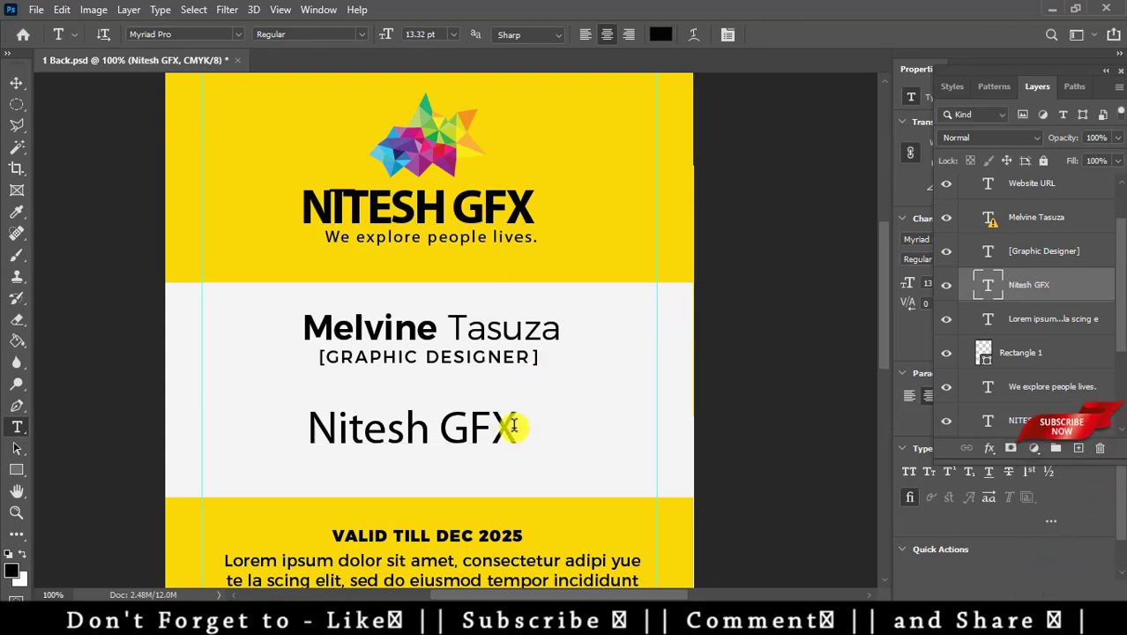
key(ctrl+Return)
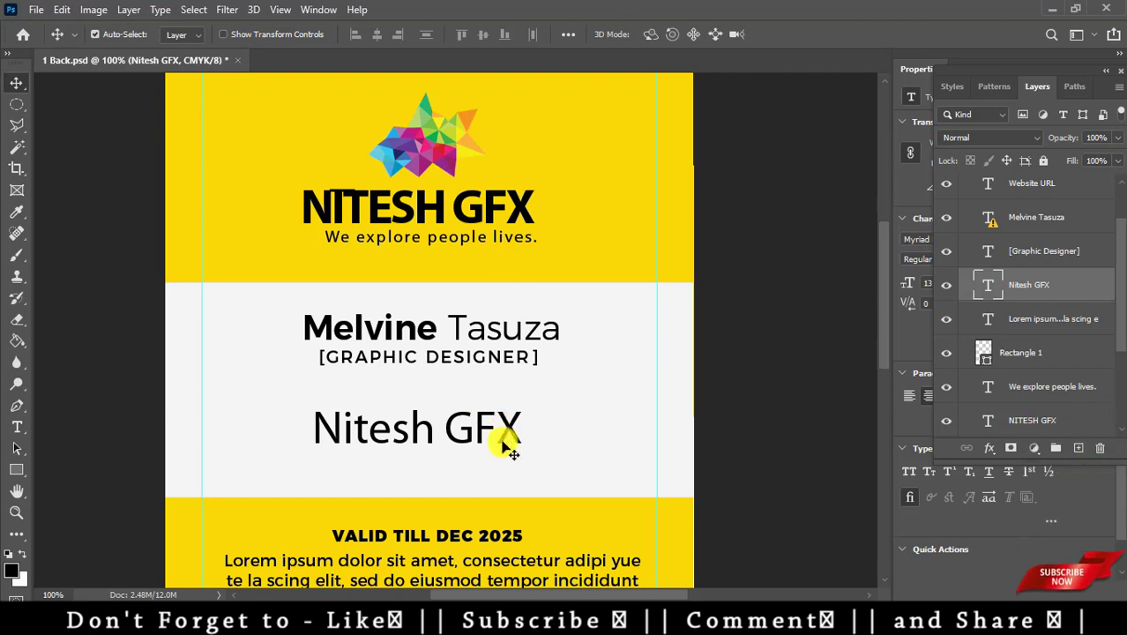
key(b)
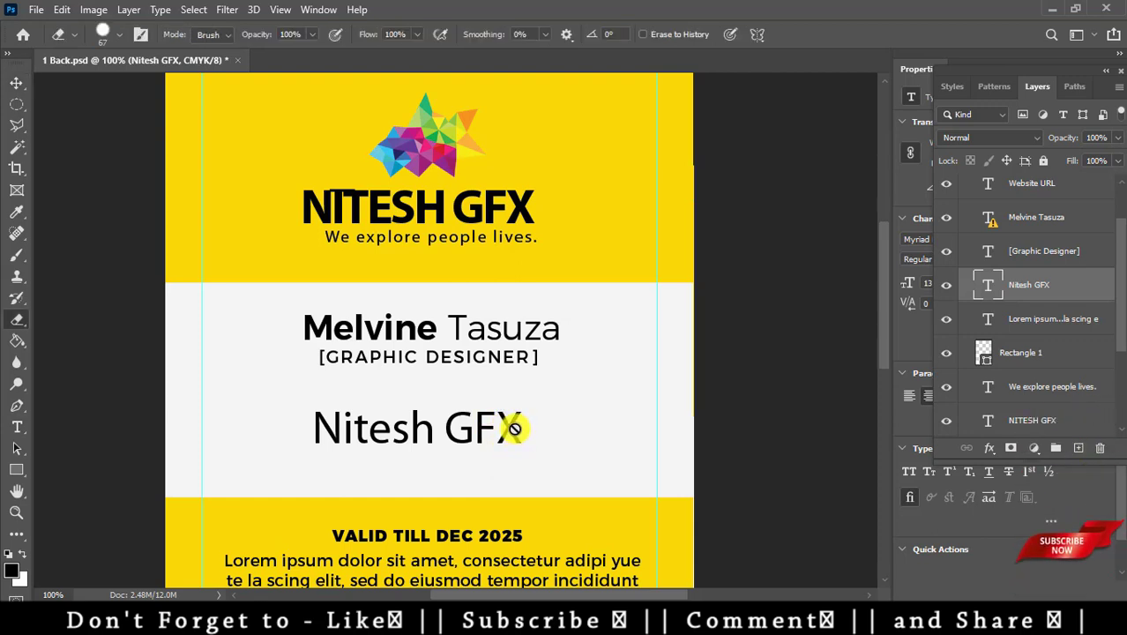
key(t)
drag(517, 430, 342, 431)
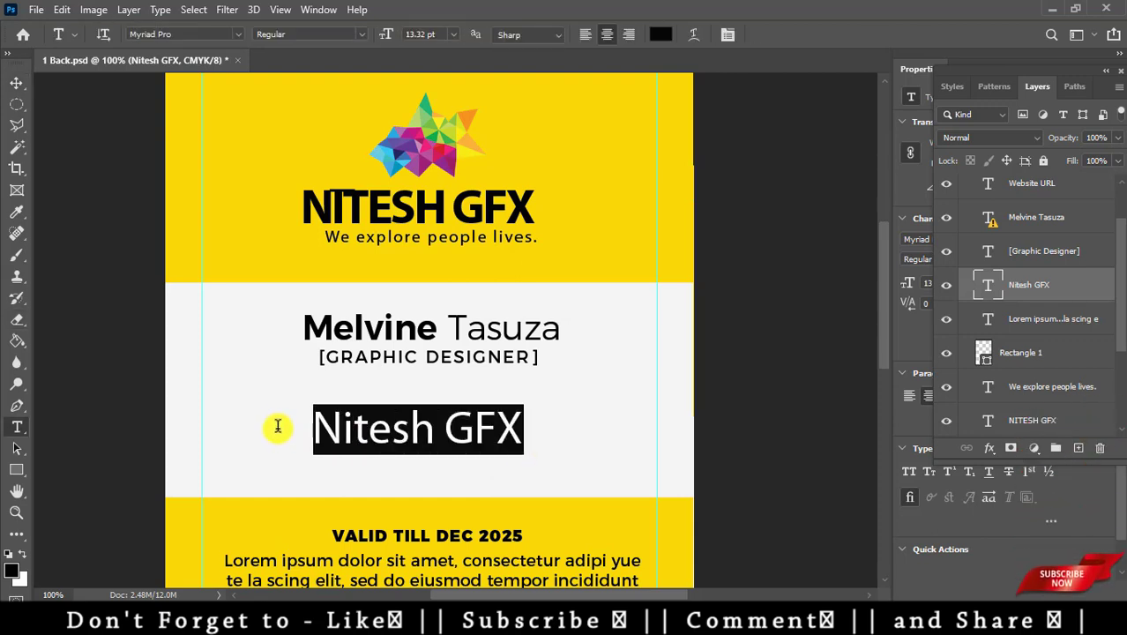
Step: Set the Nitesh GFX signature in Abundant Script DEMO after briefly trying Maiandra GD
click(236, 34)
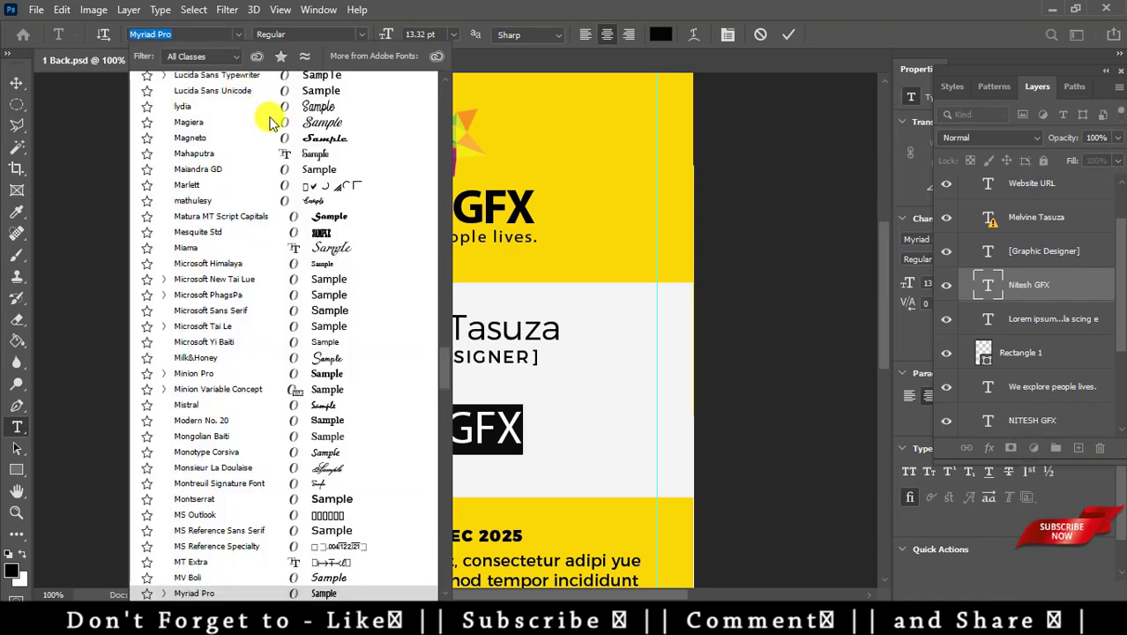
click(304, 169)
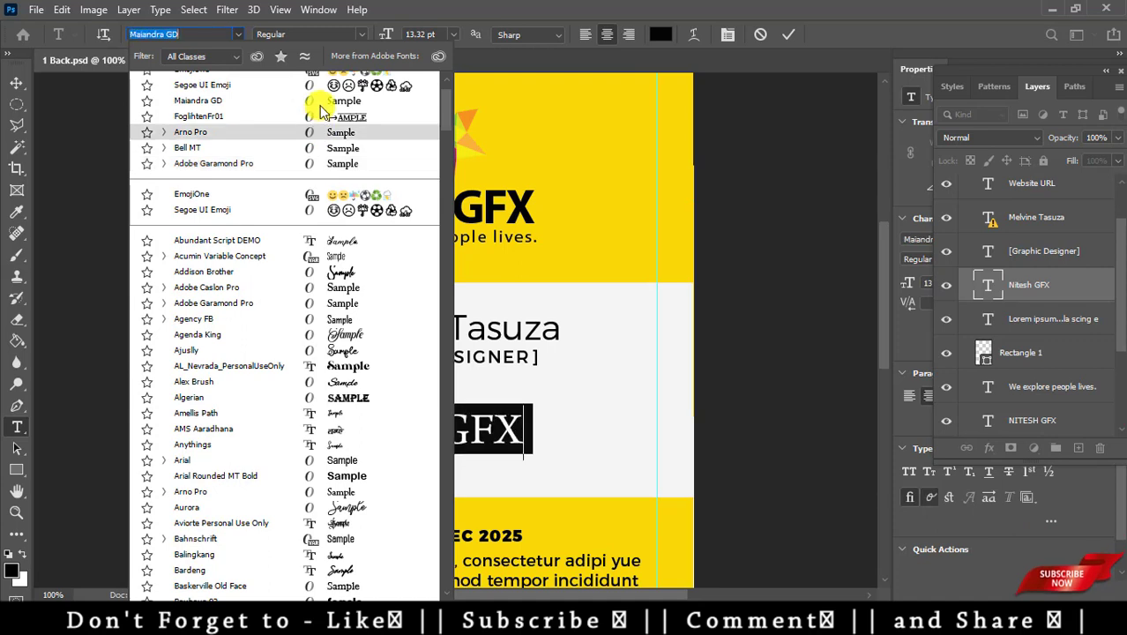
scroll(322, 107, up, 2)
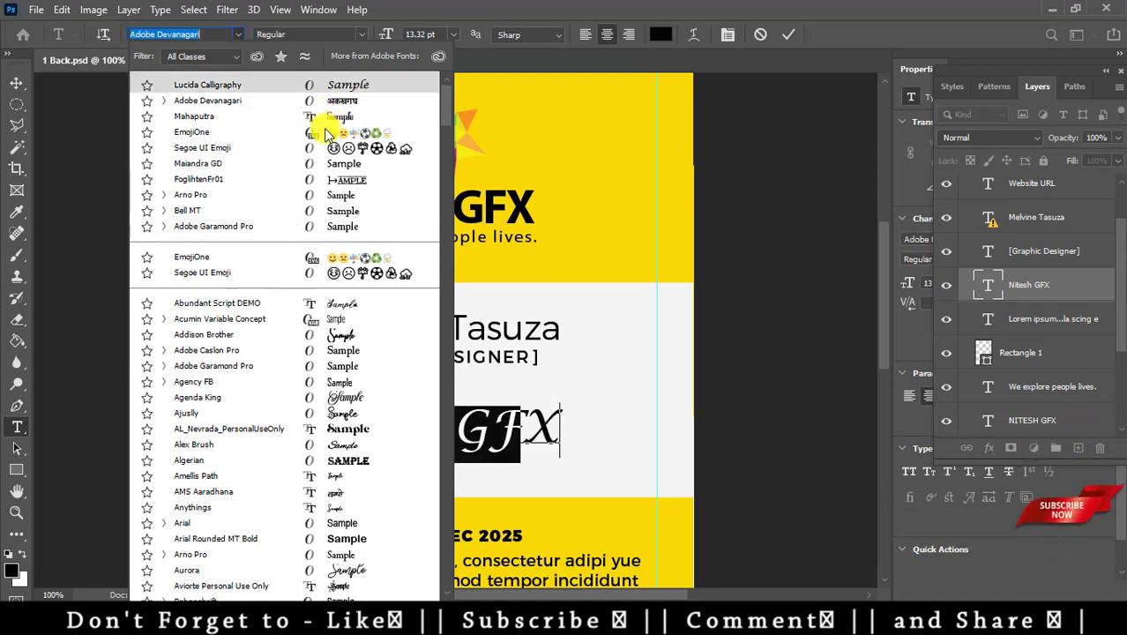
click(341, 304)
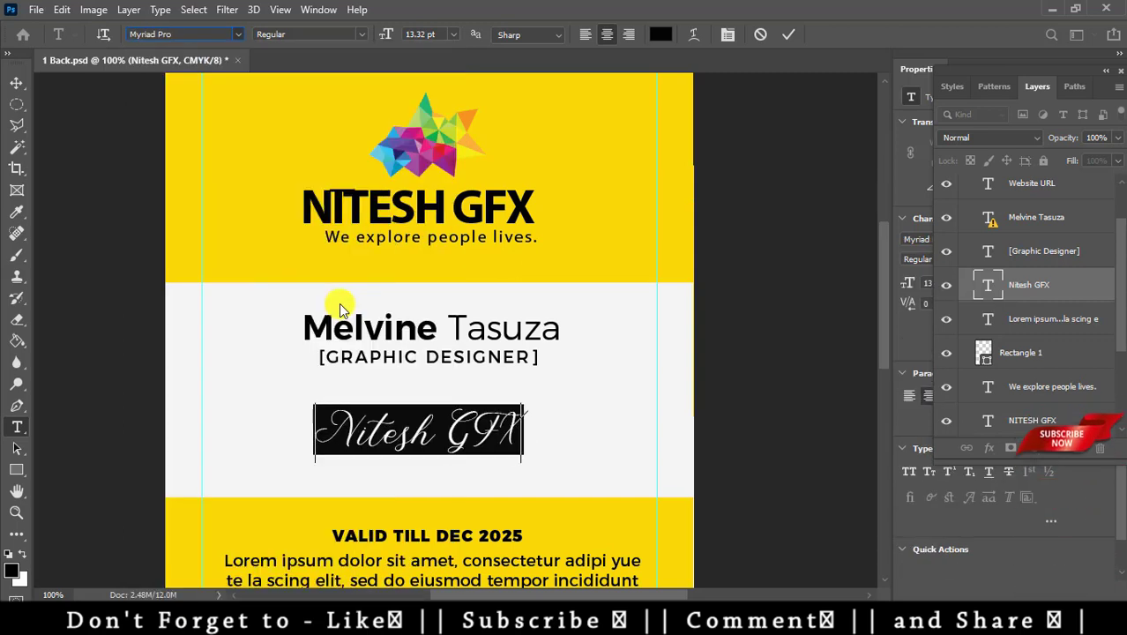
click(335, 301)
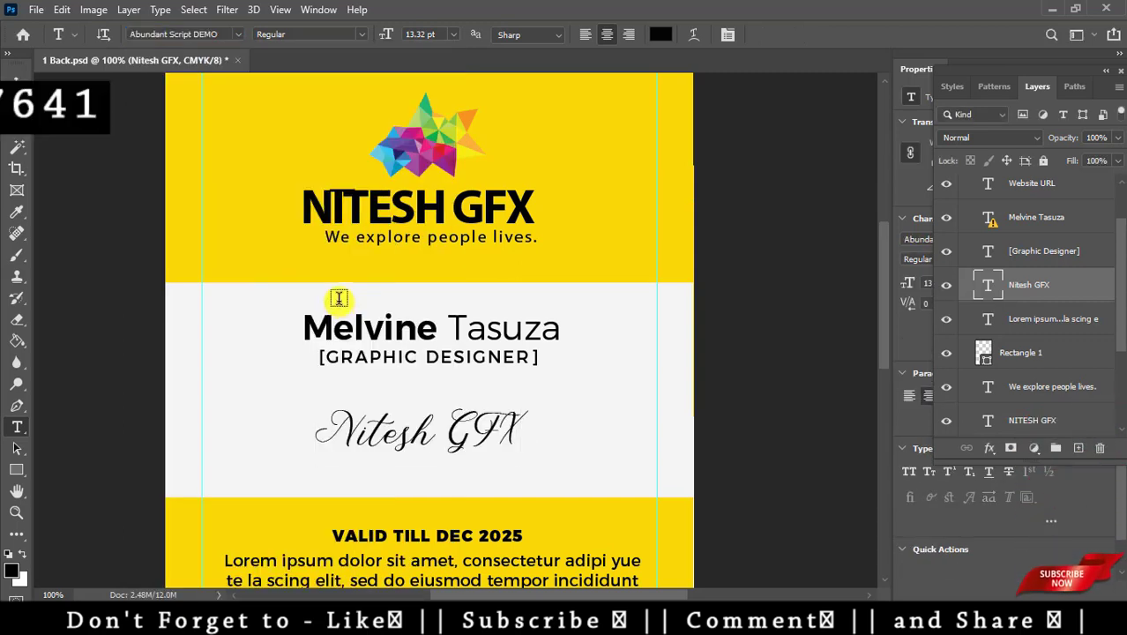
scroll(484, 402, down, 1)
scroll(484, 402, down, 1)
scroll(468, 390, down, 3)
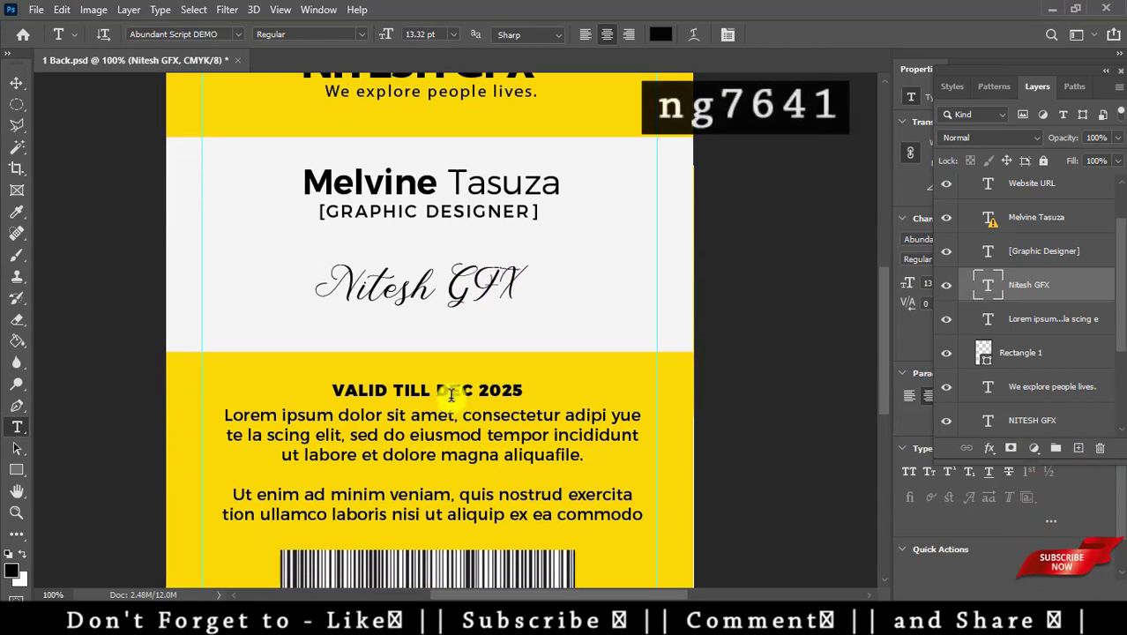
scroll(515, 383, down, 3)
scroll(515, 352, down, 1)
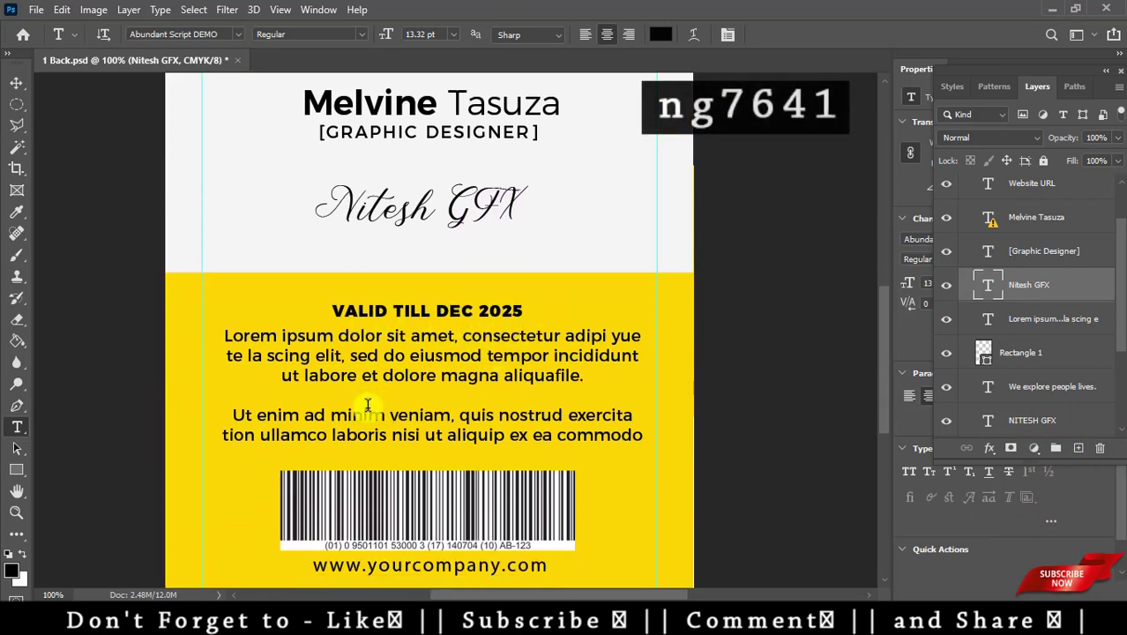
scroll(367, 402, down, 4)
scroll(366, 375, down, 1)
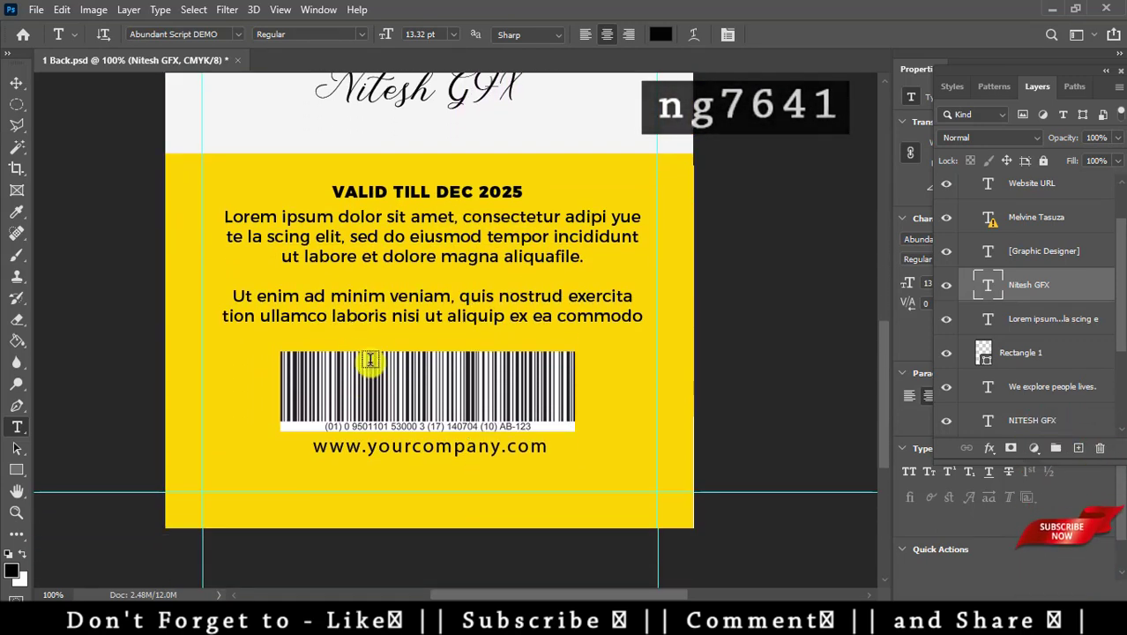
click(499, 446)
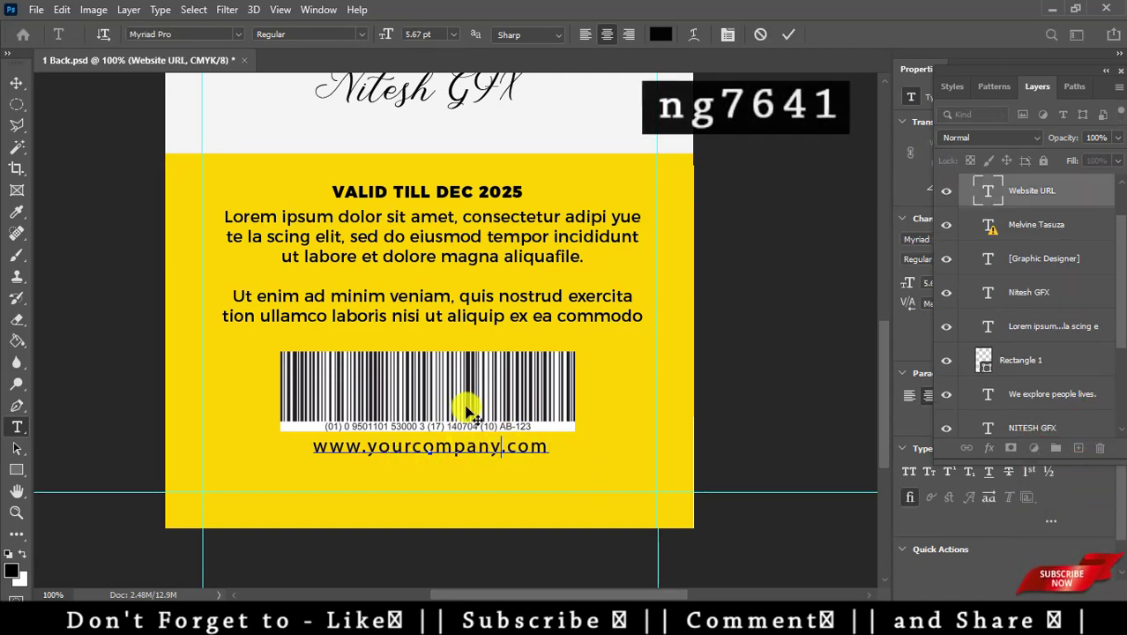
key(Escape)
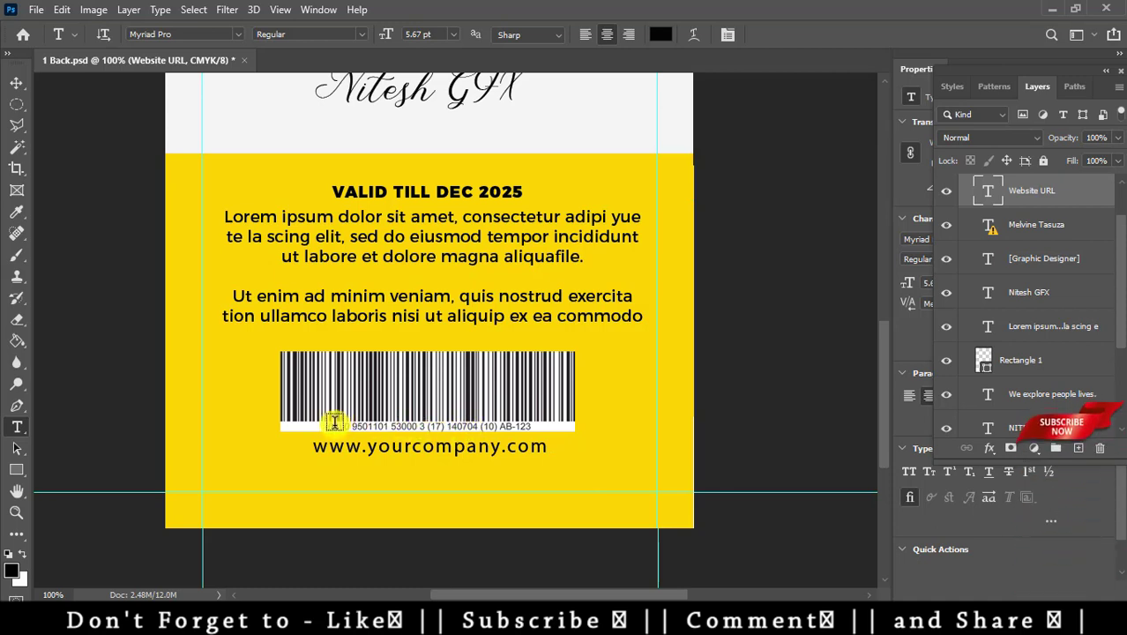
Step: Select the barcode layer and hide it, leaving blank space above the URL
key(v)
right_click(444, 366)
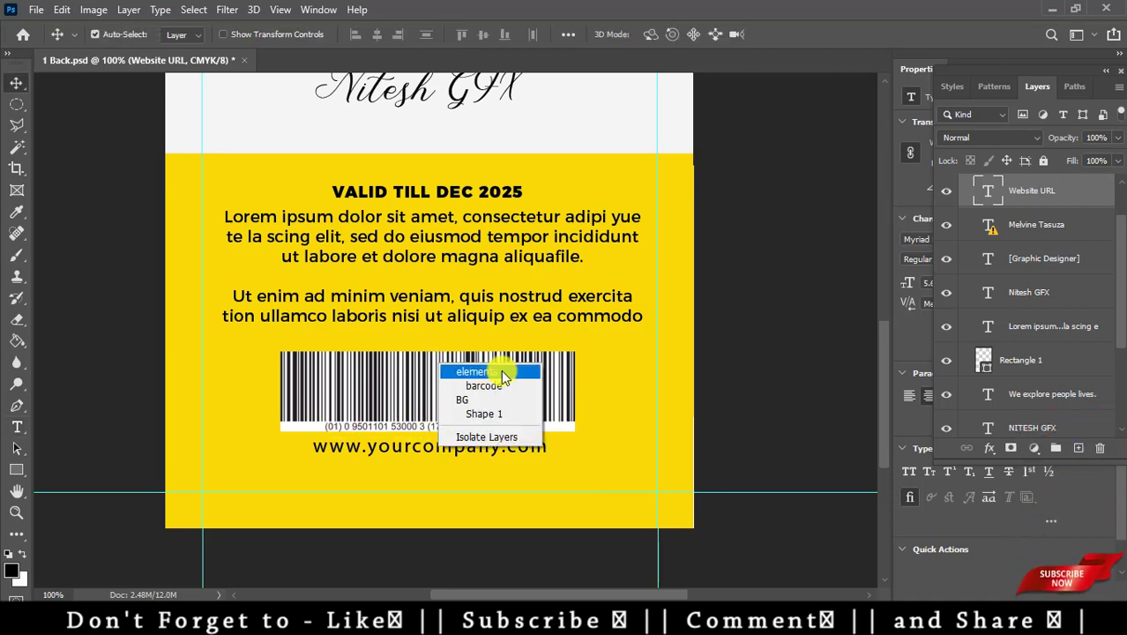
click(491, 362)
mouse_move(485, 372)
mouse_down()
mouse_move(540, 355)
mouse_move(513, 377)
mouse_up()
click(946, 421)
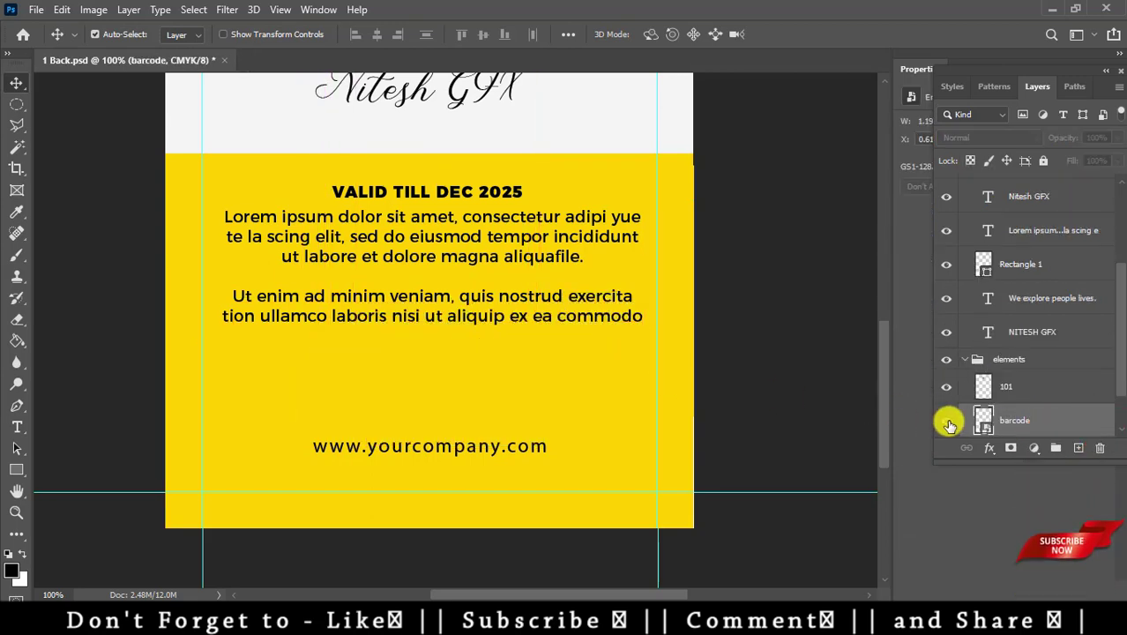
click(946, 422)
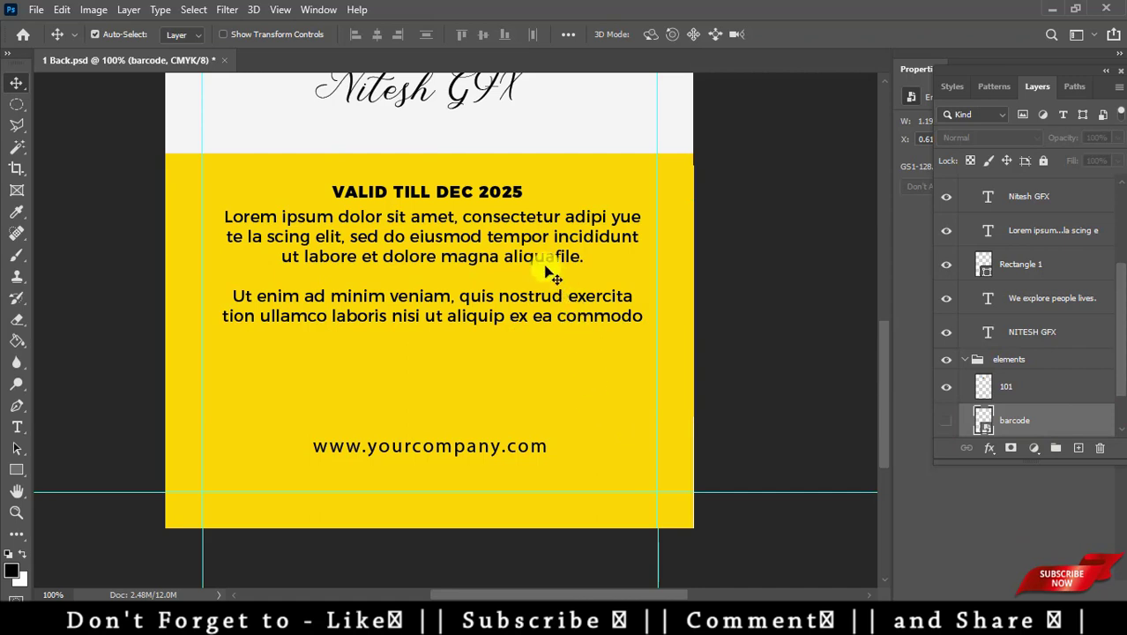
scroll(546, 272, up, 2)
scroll(547, 273, up, 3)
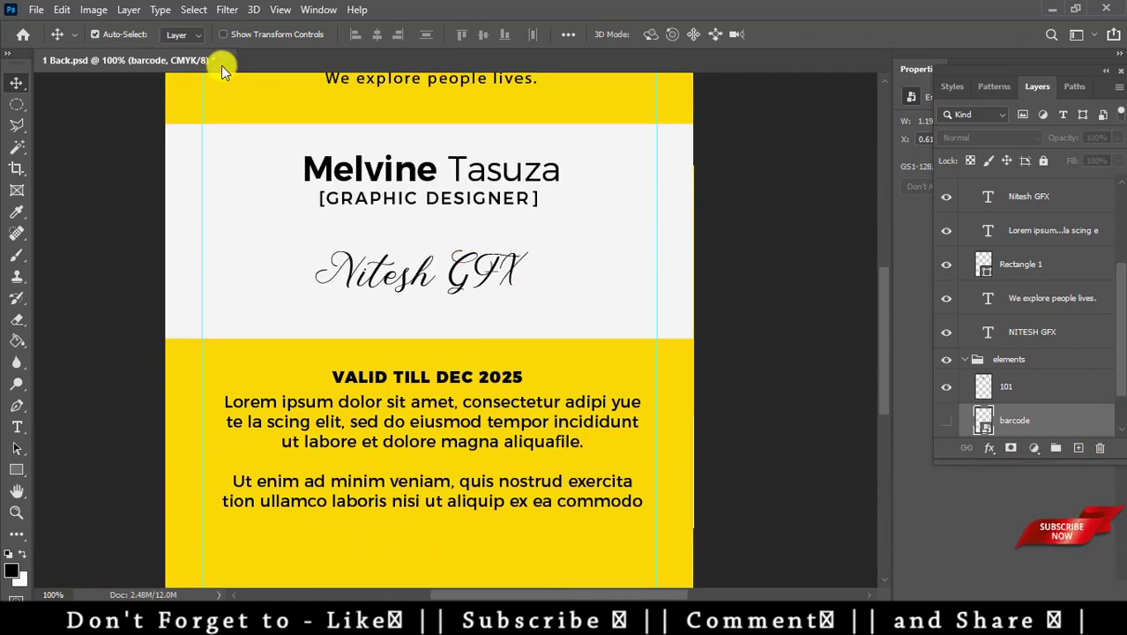
Step: Close 1 Back.psd without saving and drag 3 Front.psd from the design folder into Photoshop
click(224, 60)
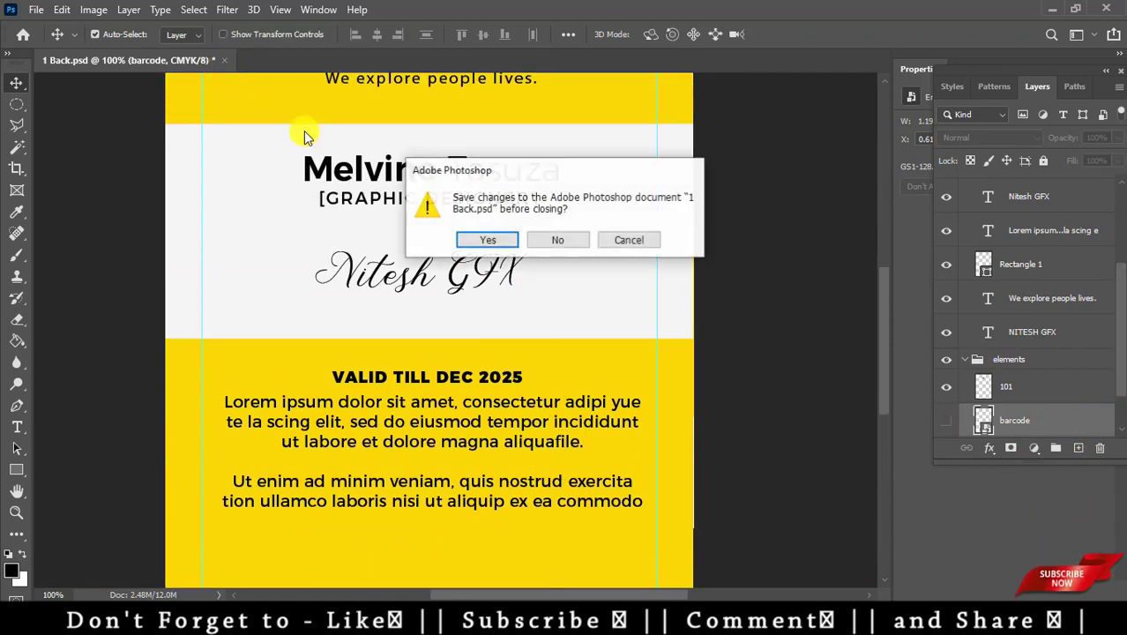
click(557, 240)
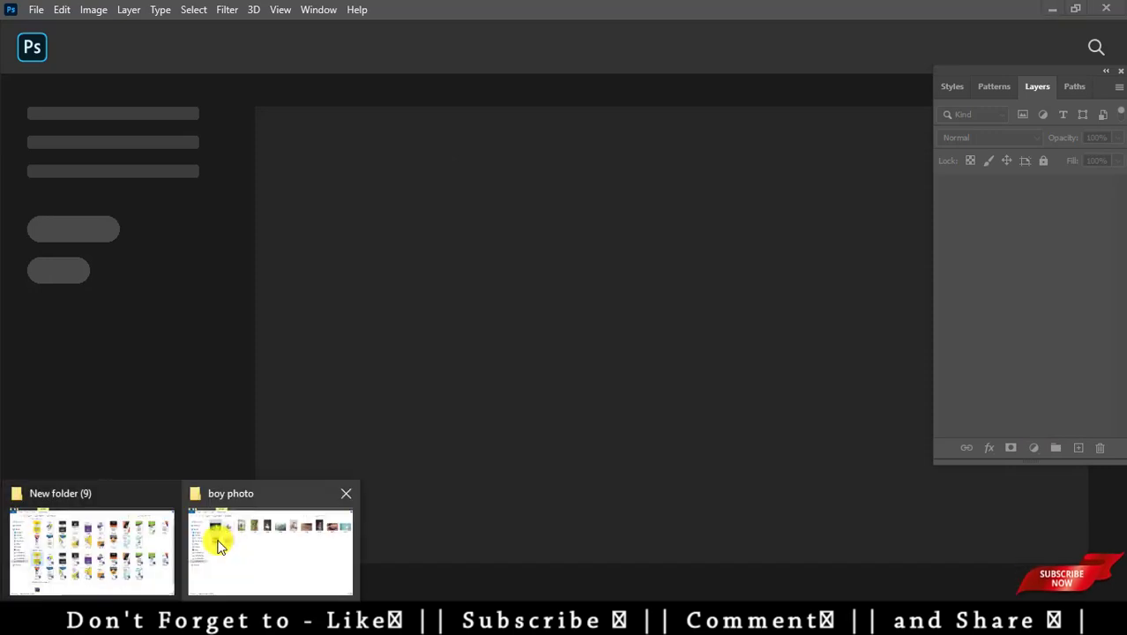
click(138, 540)
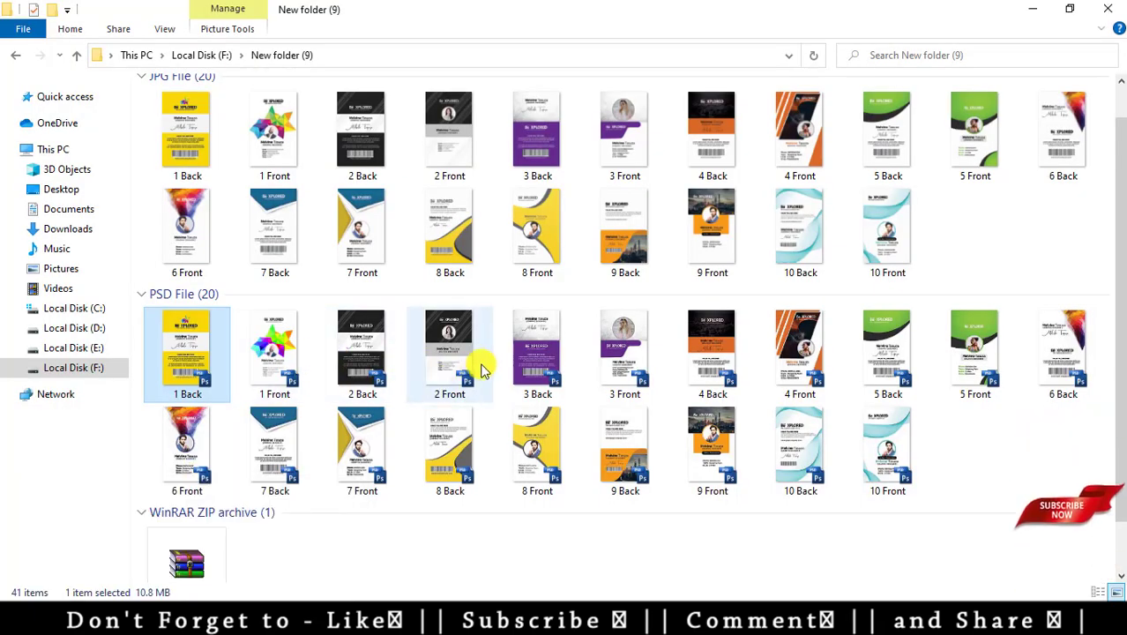
drag(623, 342, 466, 592)
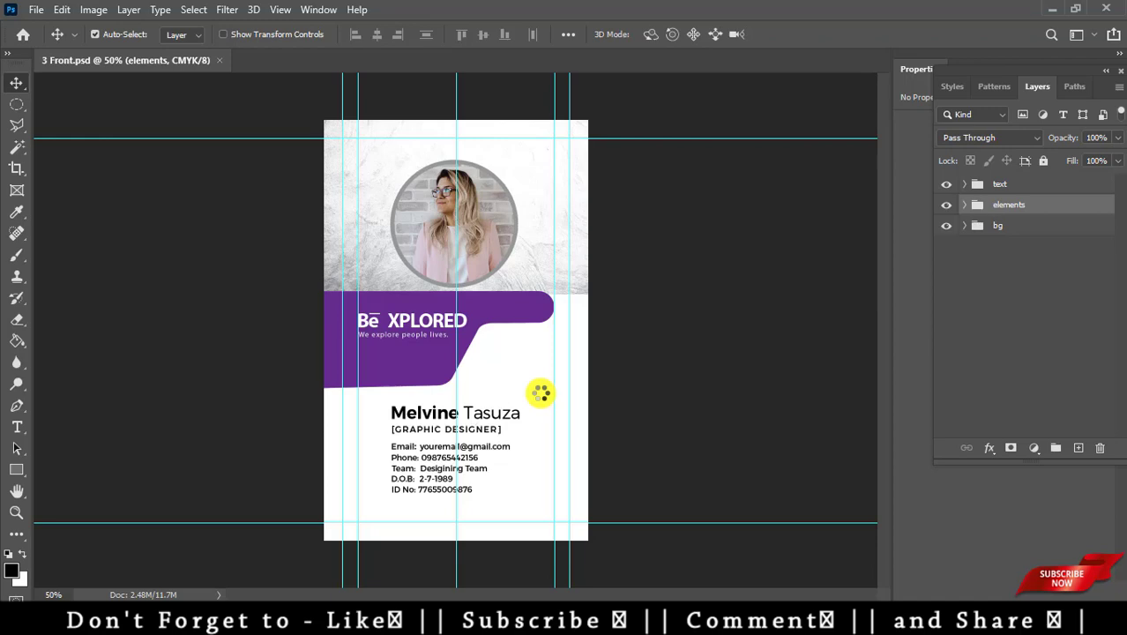
Step: Zoom the 3 Front card to 100% and drag the stray vertical guides off it
key(ctrl+plus)
key(ctrl+plus)
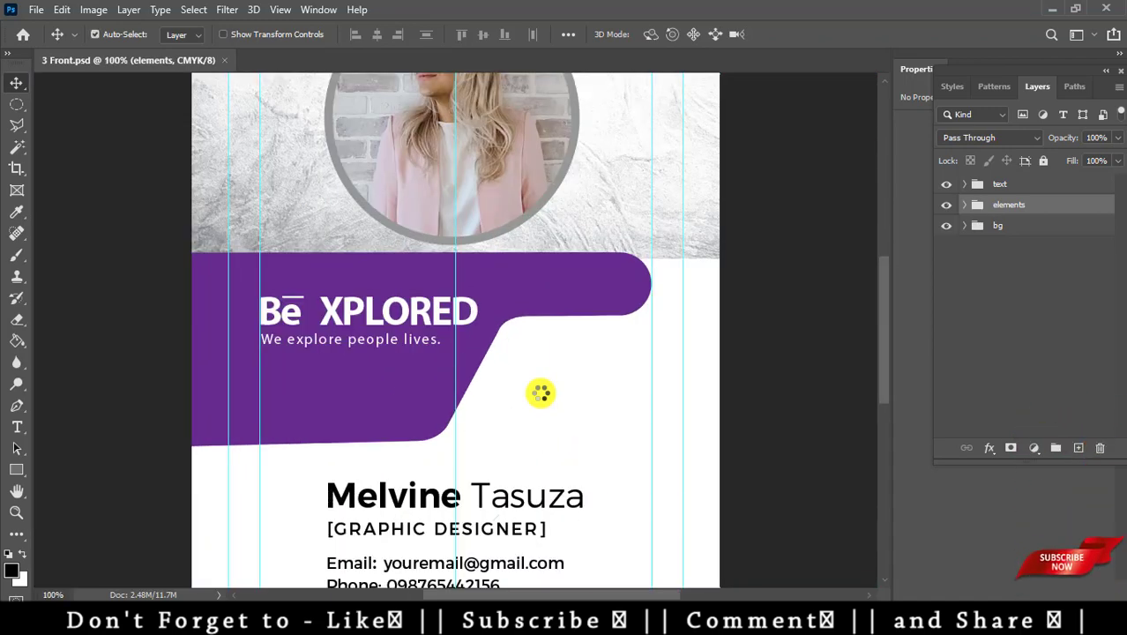
scroll(690, 257, up, 3)
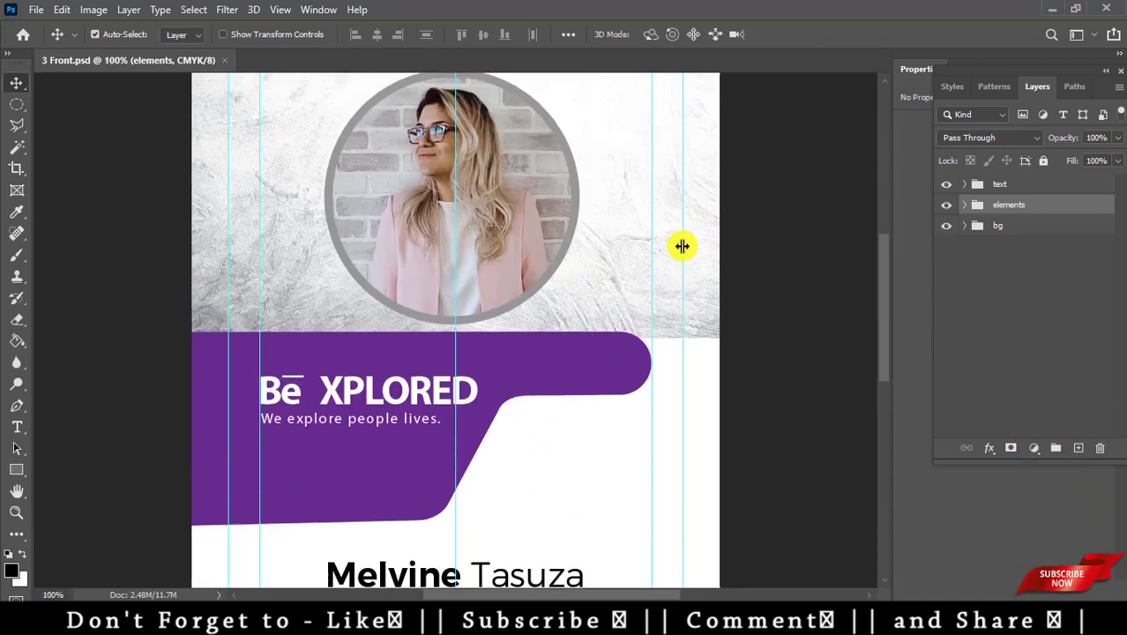
drag(683, 245, 785, 243)
click(453, 236)
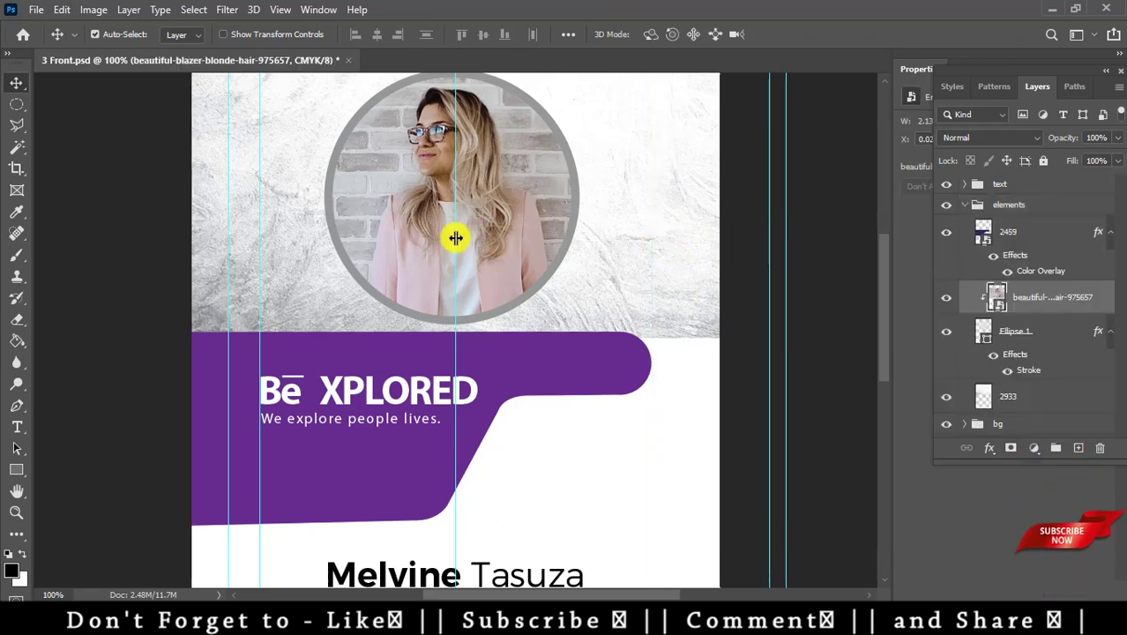
drag(781, 229, 782, 230)
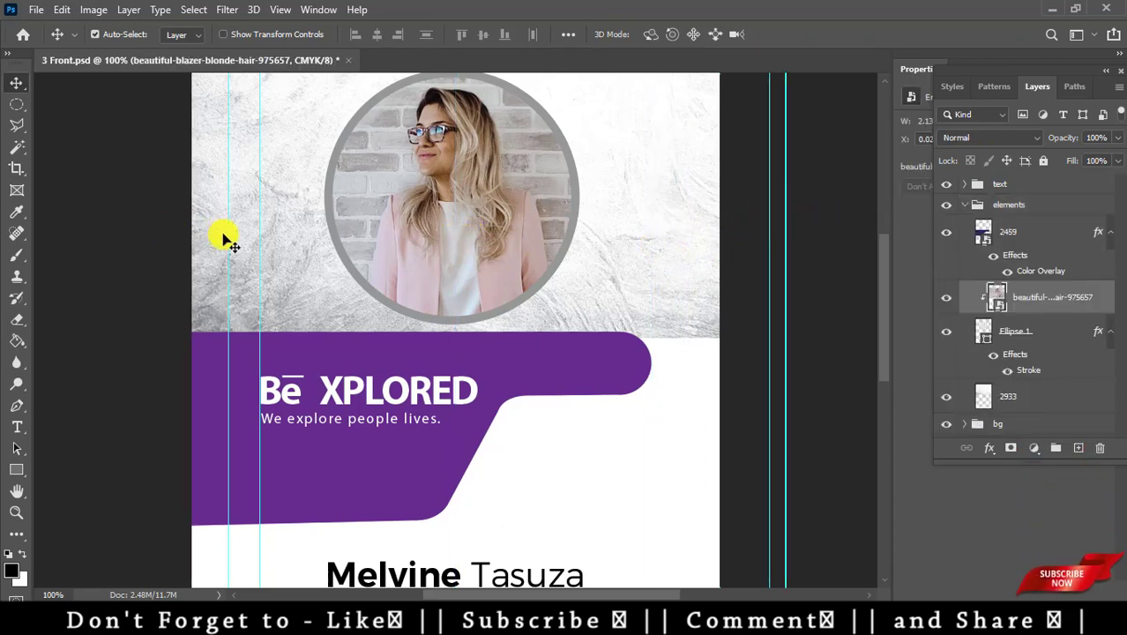
drag(228, 239, 111, 223)
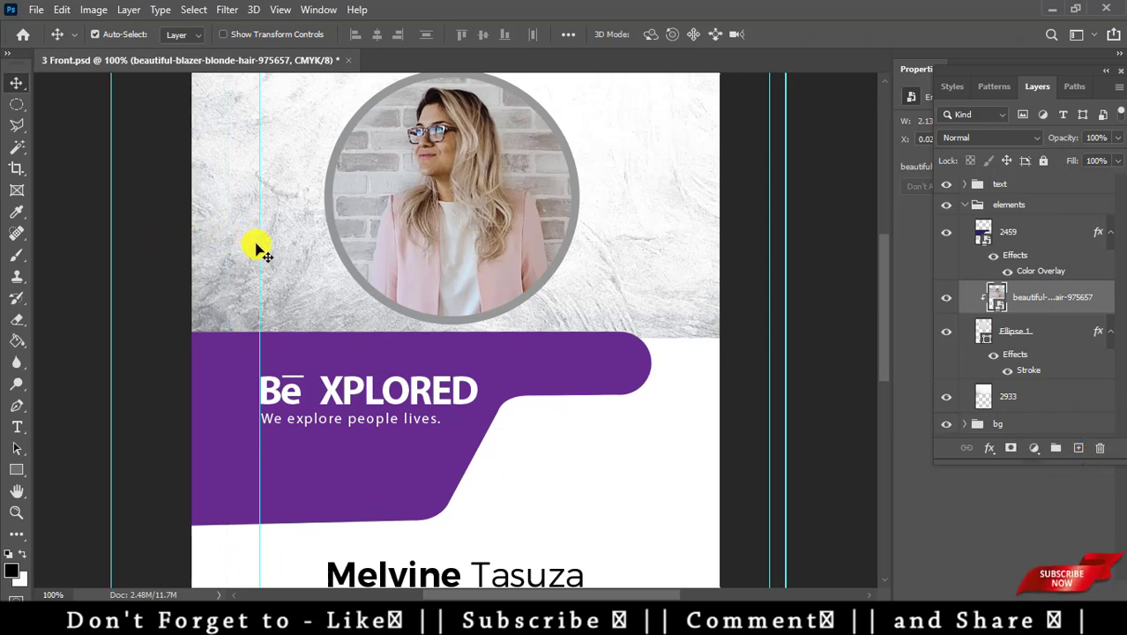
scroll(432, 238, up, 2)
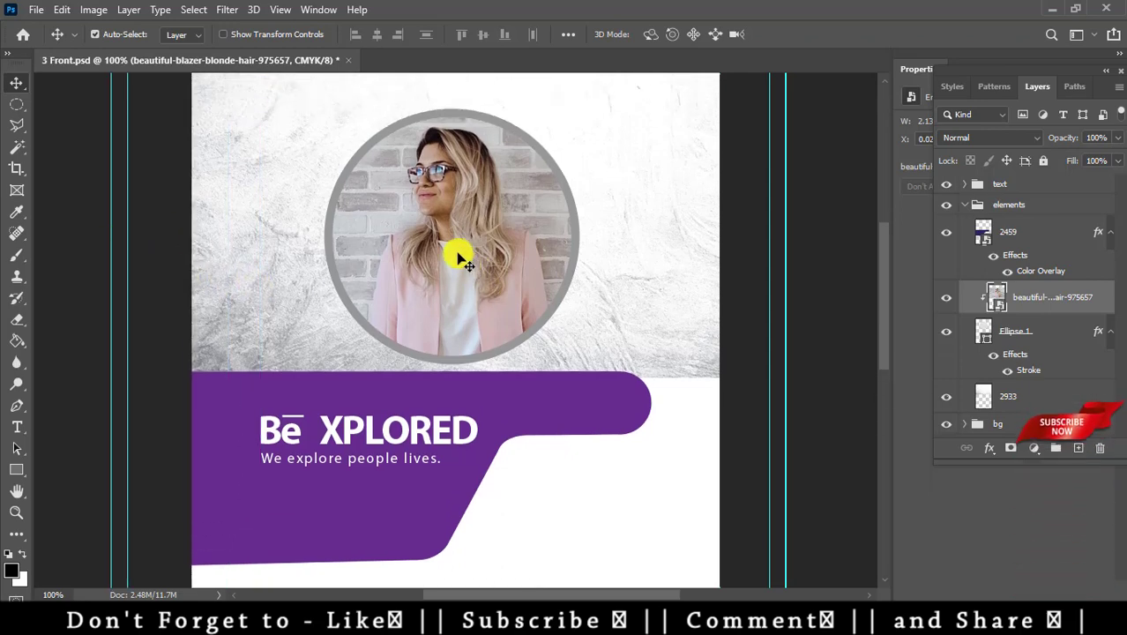
Step: Select the woman's photo layer and delete it, leaving the circle frame empty
right_click(460, 222)
click(483, 226)
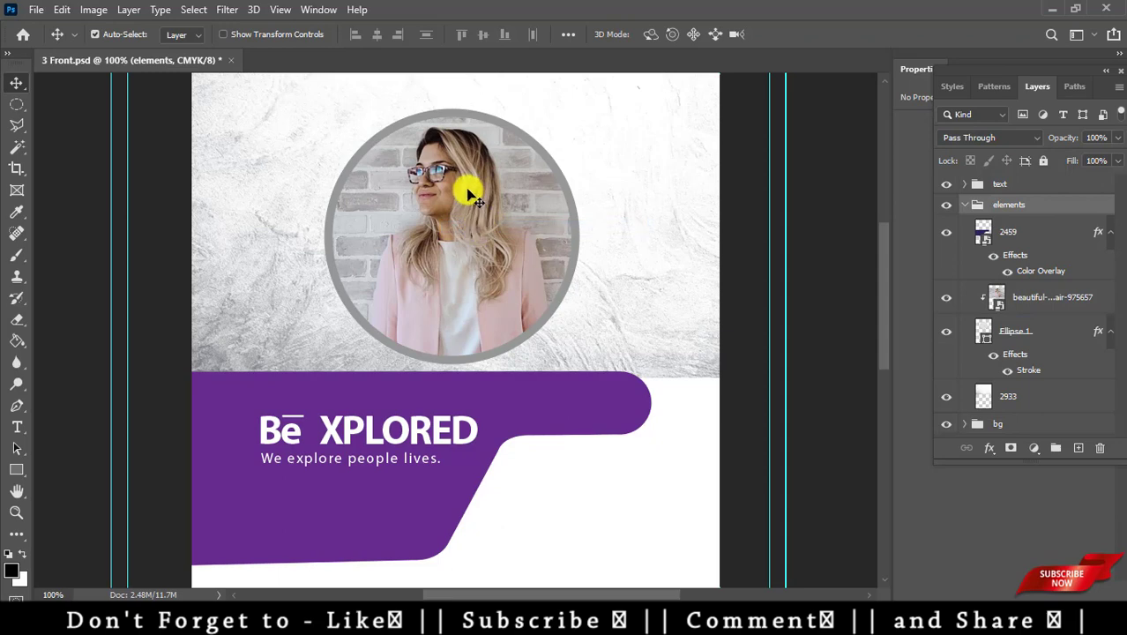
click(945, 204)
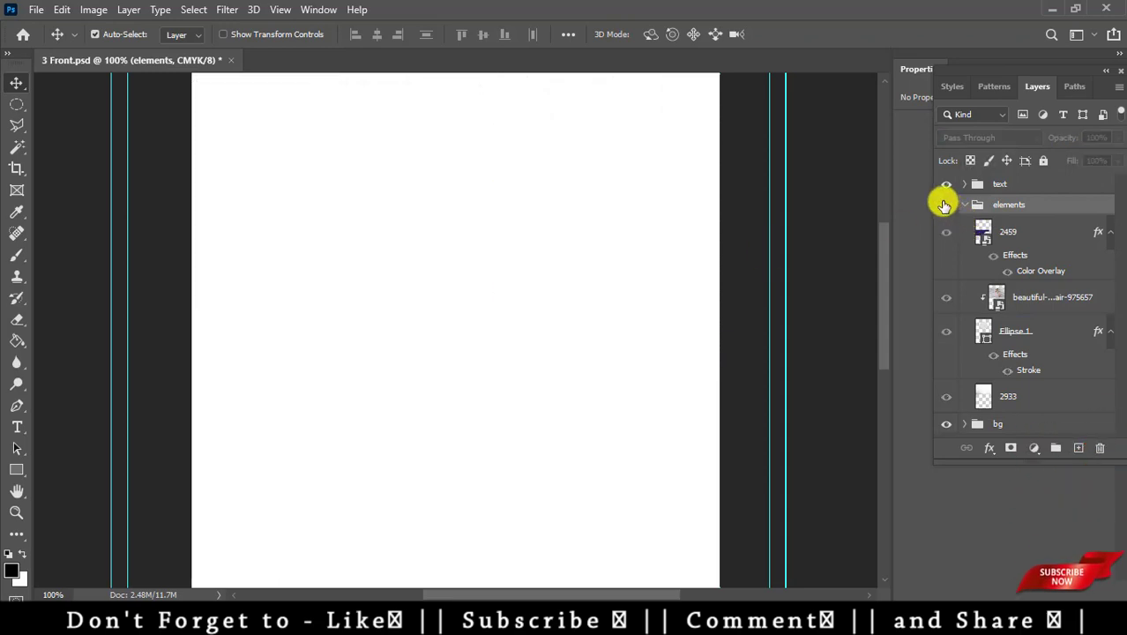
right_click(498, 202)
click(538, 216)
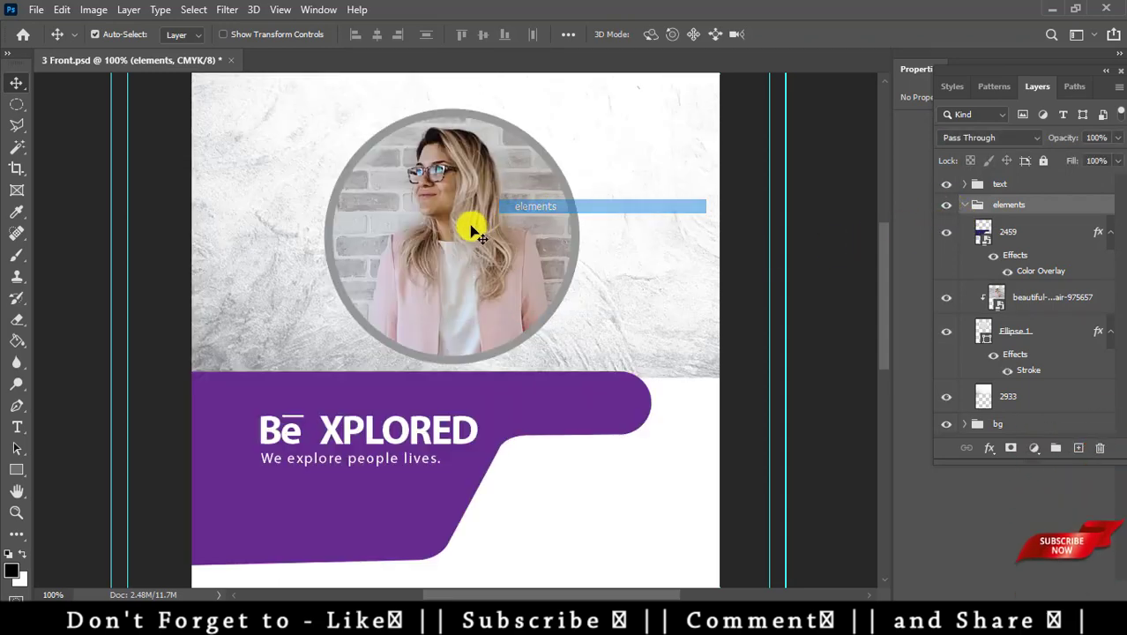
mouse_move(468, 221)
mouse_down()
mouse_move(493, 222)
mouse_move(472, 226)
mouse_up()
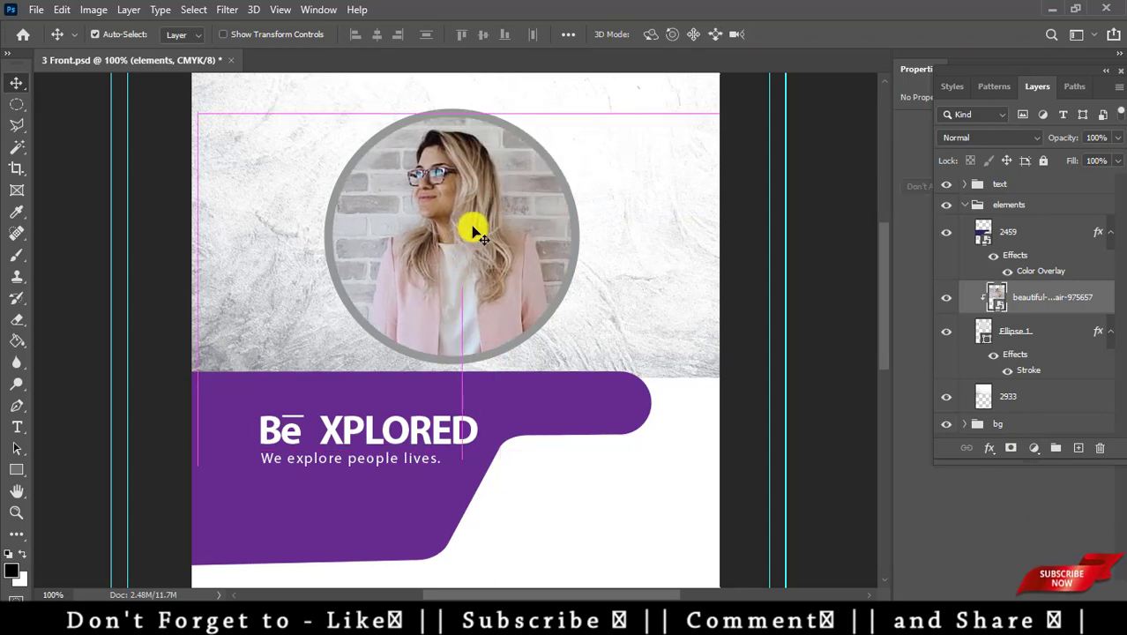
key(Delete)
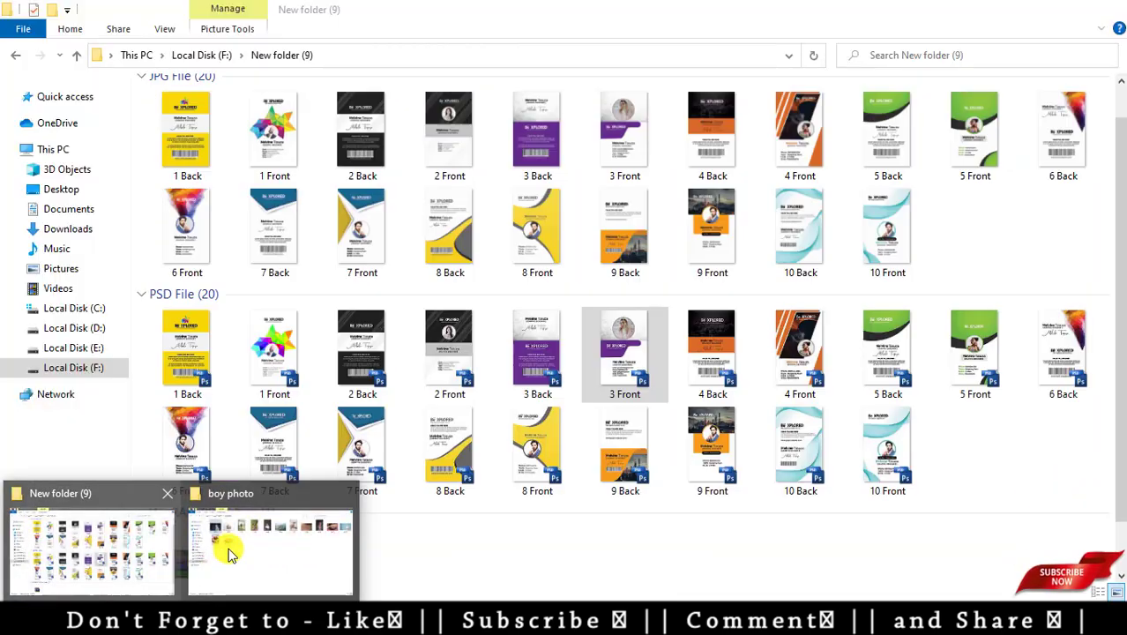
Step: Drag boy photo 0 (5) from its folder onto the 3 Front card
click(220, 575)
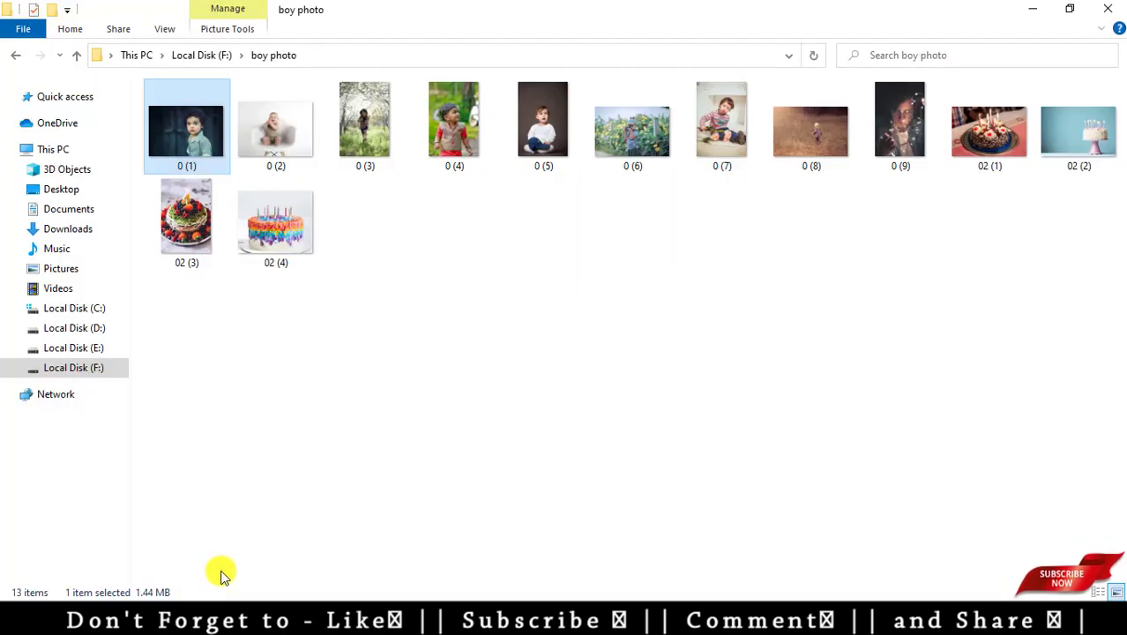
click(534, 123)
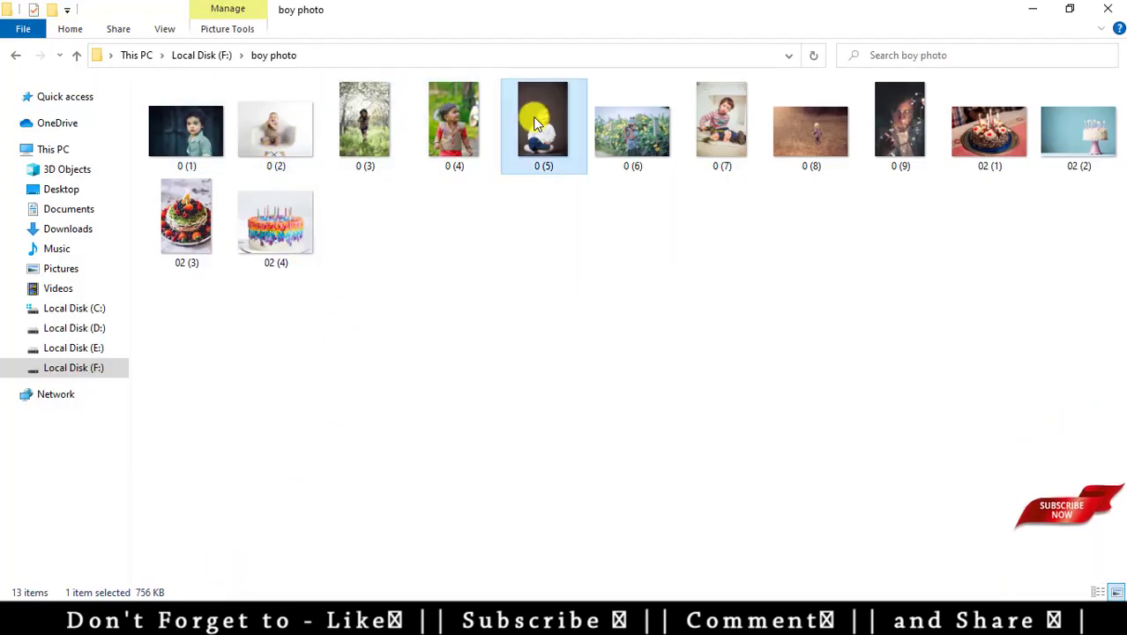
drag(533, 124, 554, 344)
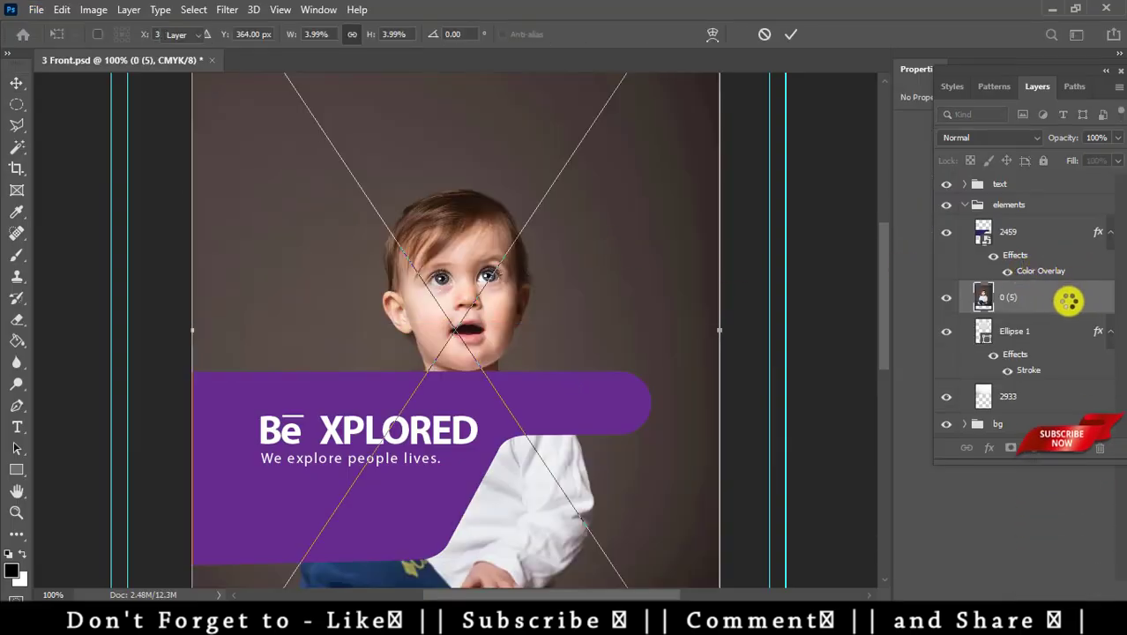
Step: Place boy photo 0 (5), clip it into the circle frame, and position his face inside
key(Return)
right_click(1040, 296)
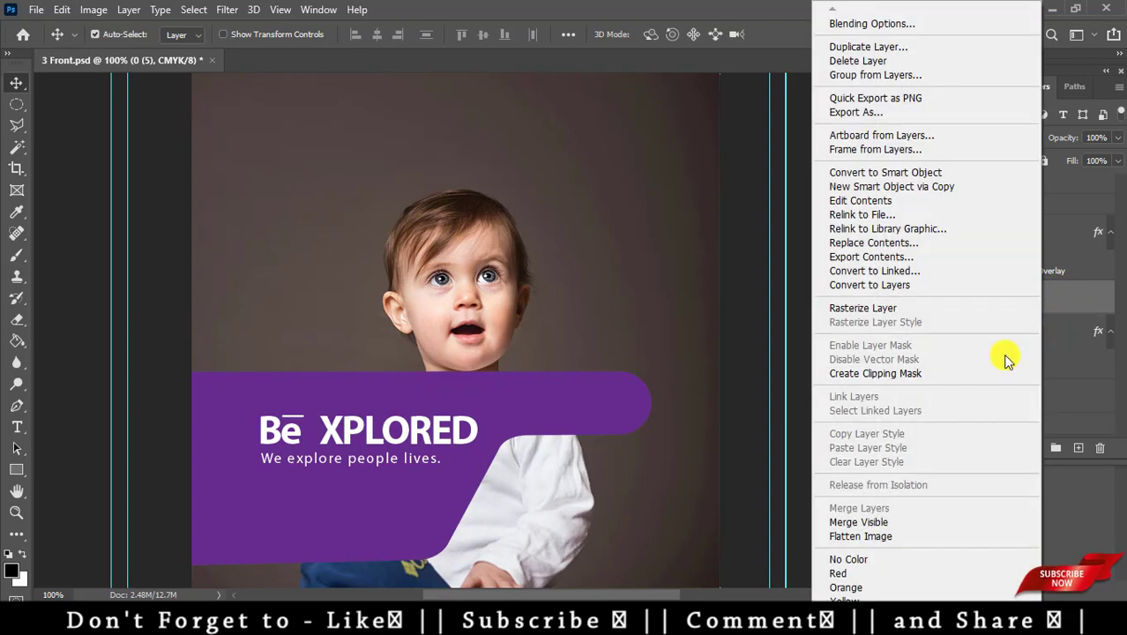
click(926, 375)
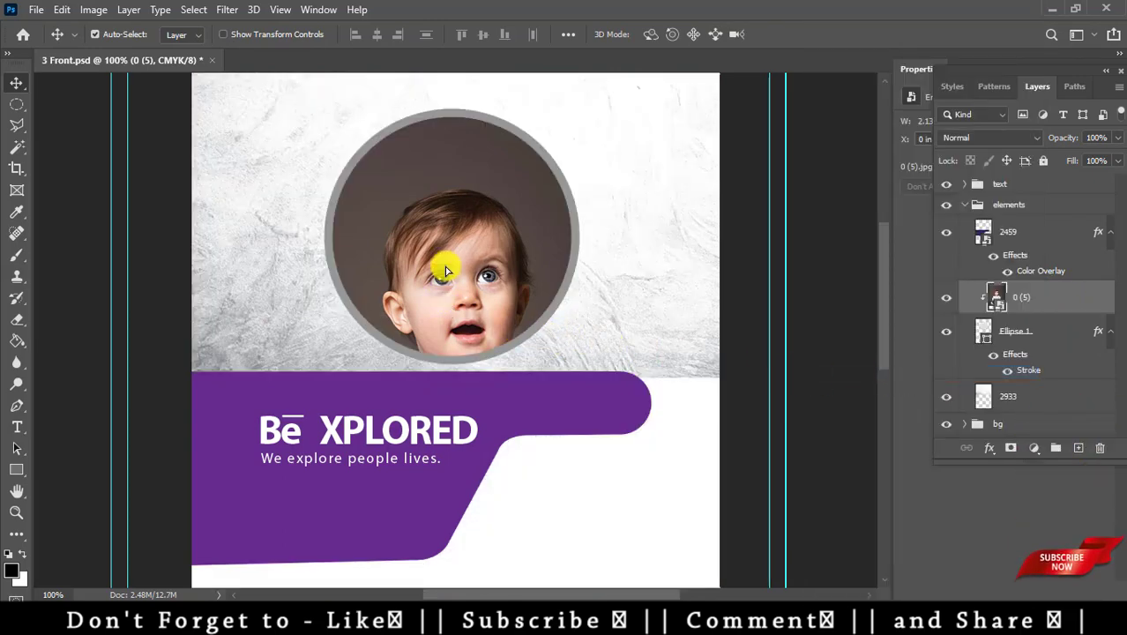
mouse_move(444, 267)
mouse_down()
mouse_move(438, 218)
mouse_move(432, 238)
mouse_up()
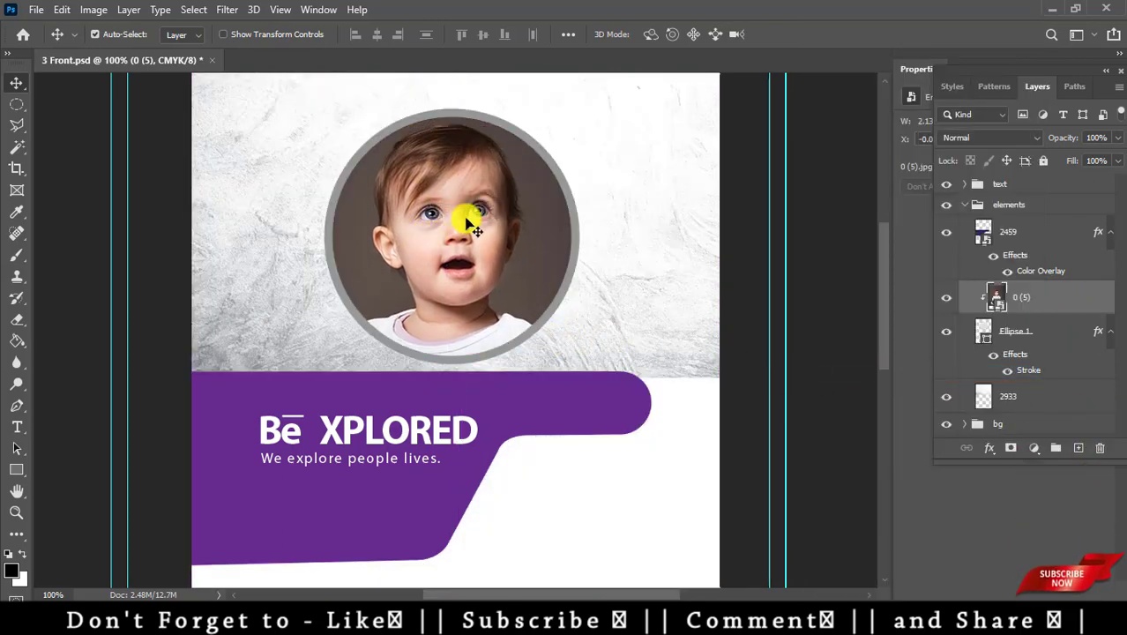
key(ctrl+t)
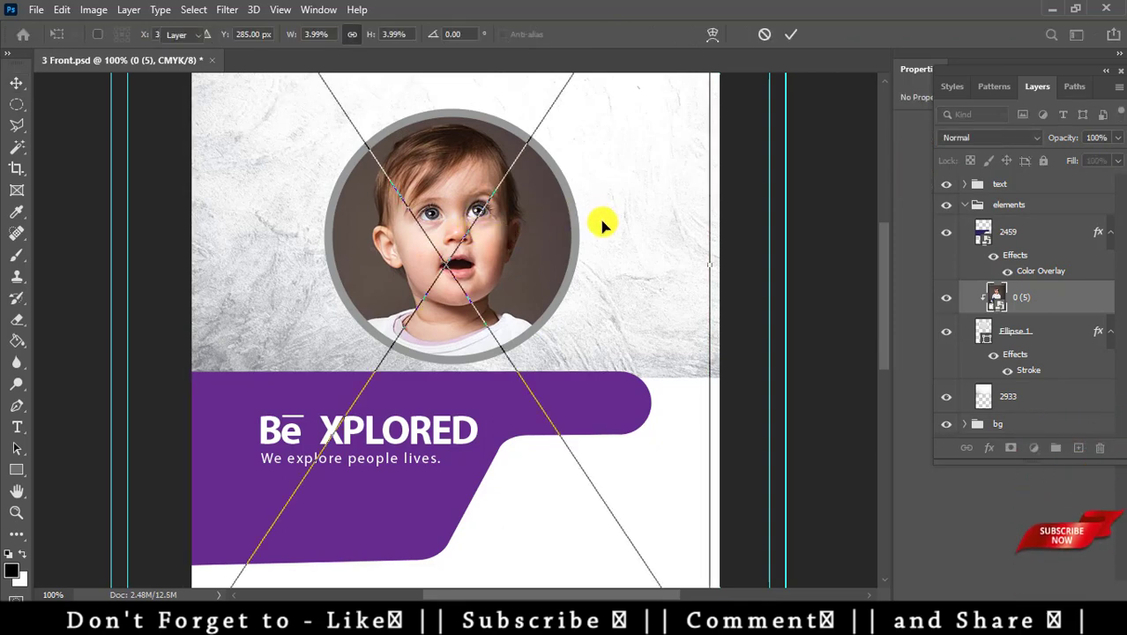
key(Return)
scroll(498, 324, down, 2)
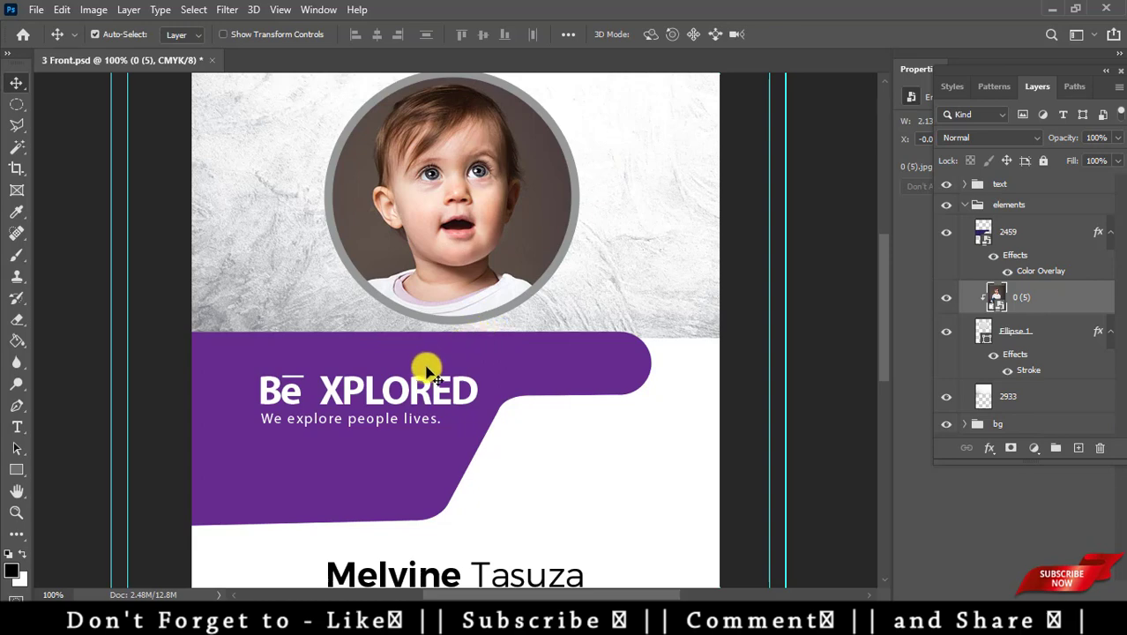
key(t)
click(451, 390)
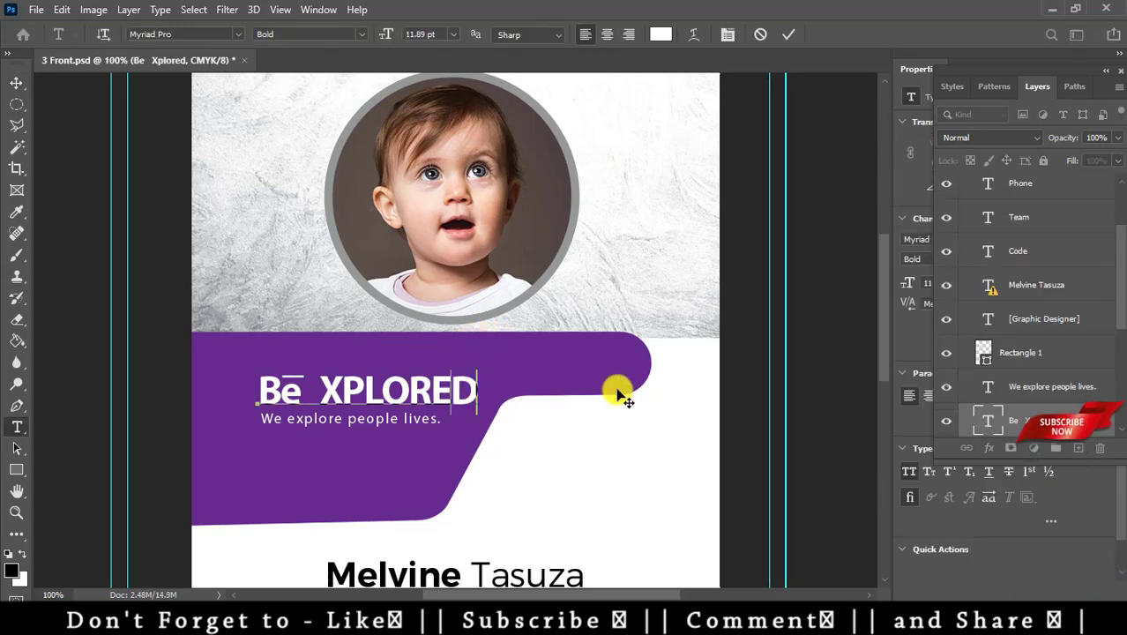
Step: Replace the purple banner's Be XPLORED heading with NITESH GFX
key(BackSpace)
key(BackSpace)
key(BackSpace)
key(BackSpace)
key(BackSpace)
key(BackSpace)
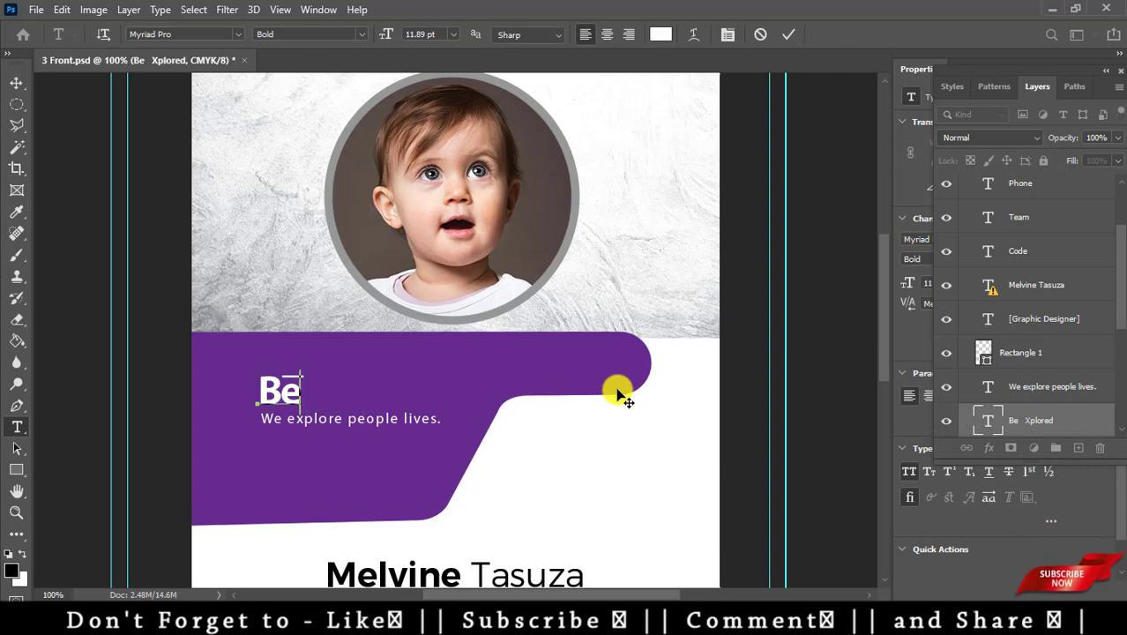
text(N)
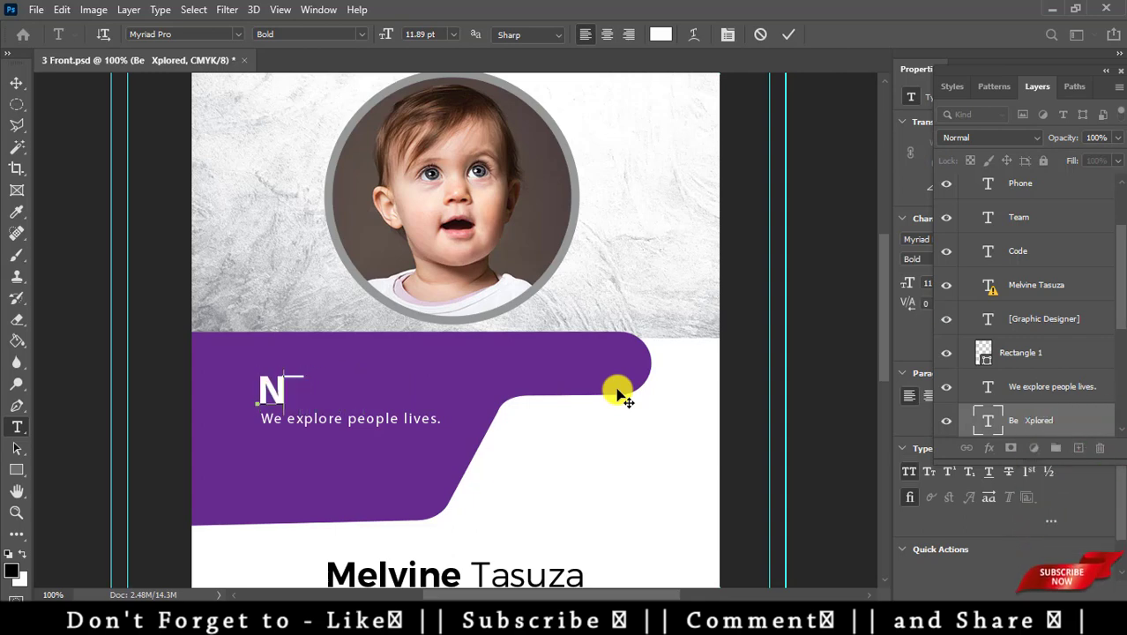
text(ITES)
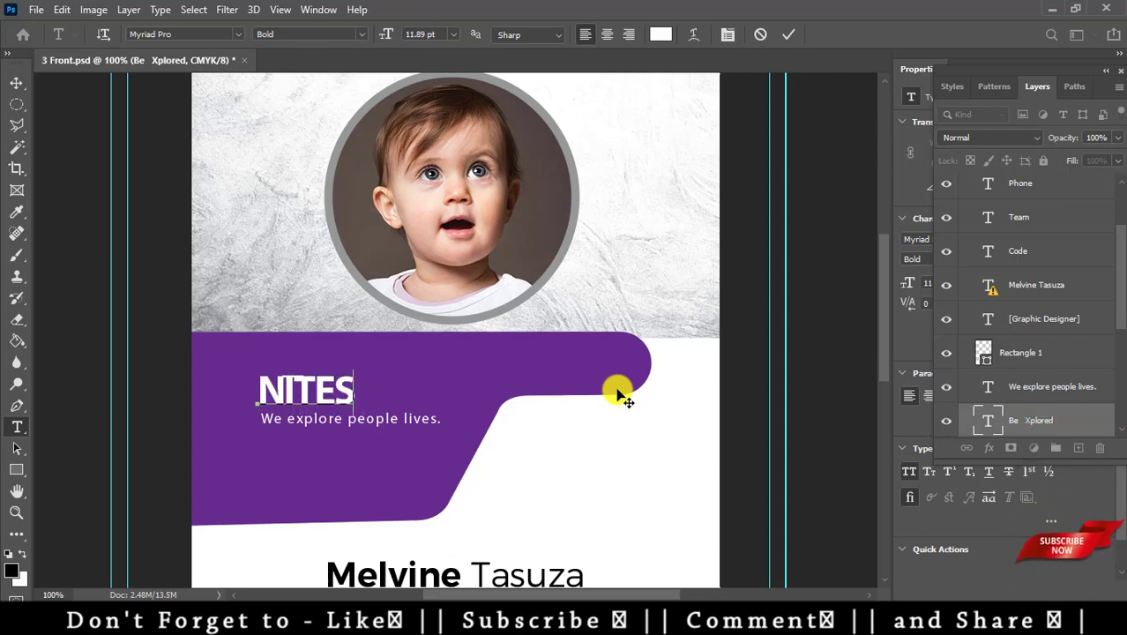
text(H )
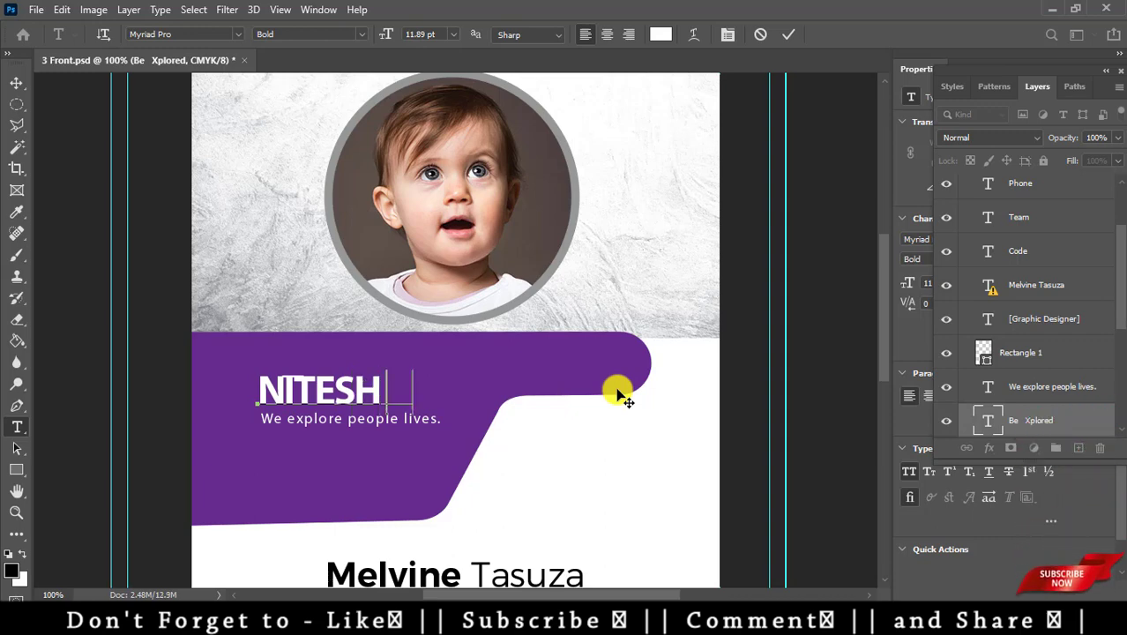
text(GFX)
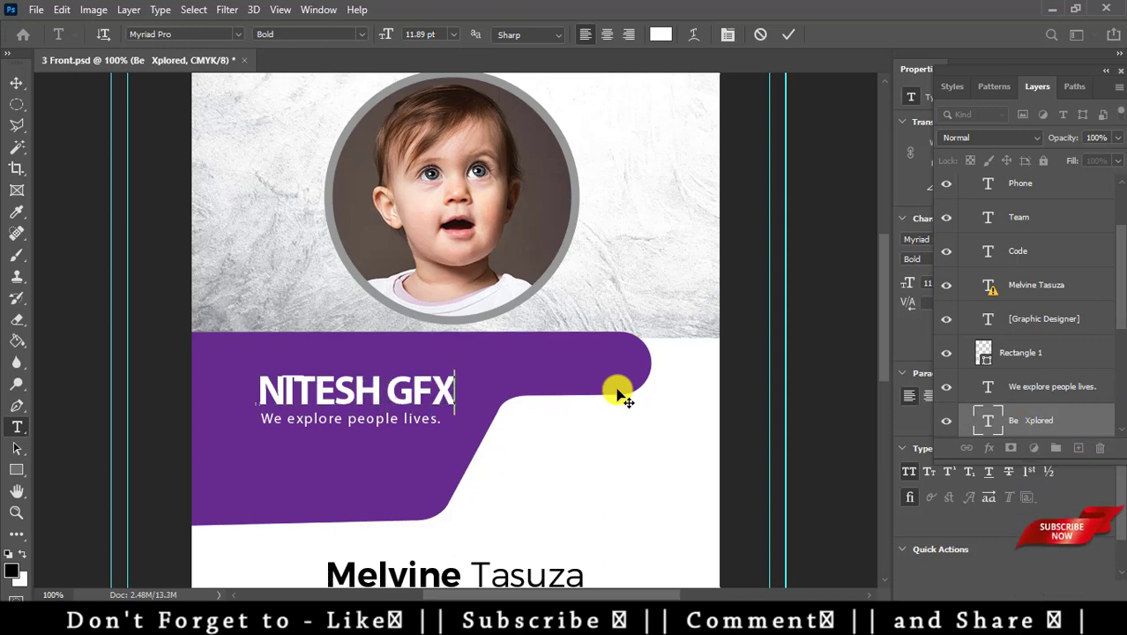
click(617, 394)
scroll(582, 396, down, 1)
scroll(433, 402, down, 1)
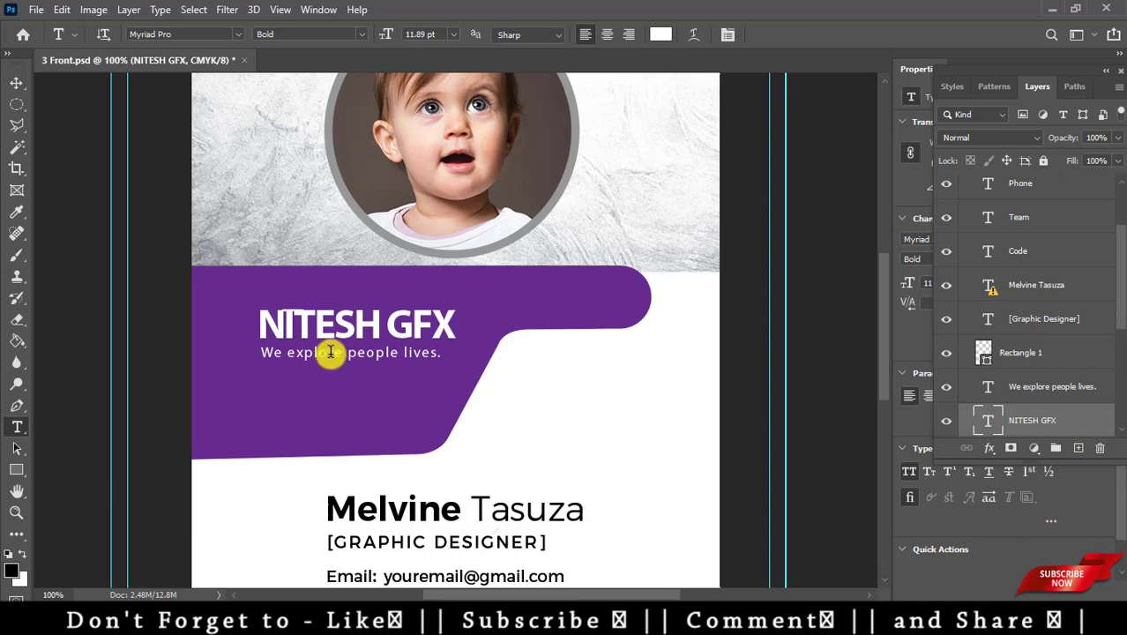
scroll(453, 368, down, 1)
scroll(510, 416, down, 1)
scroll(461, 413, down, 1)
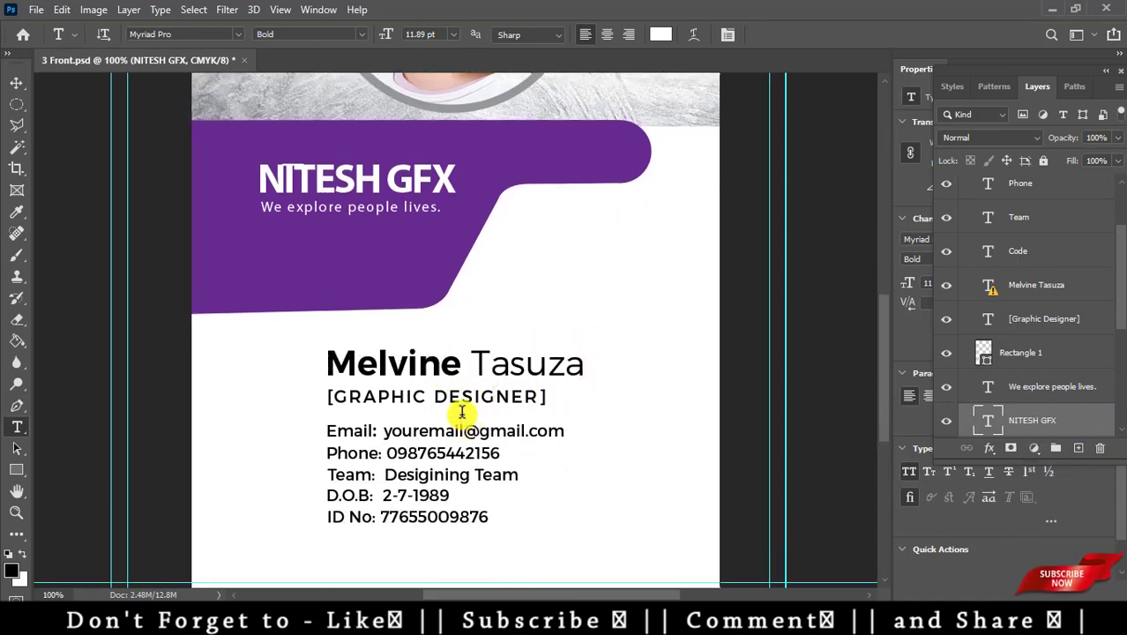
Step: Replace the name line's missing font and change its text to NITESH GFX
click(582, 367)
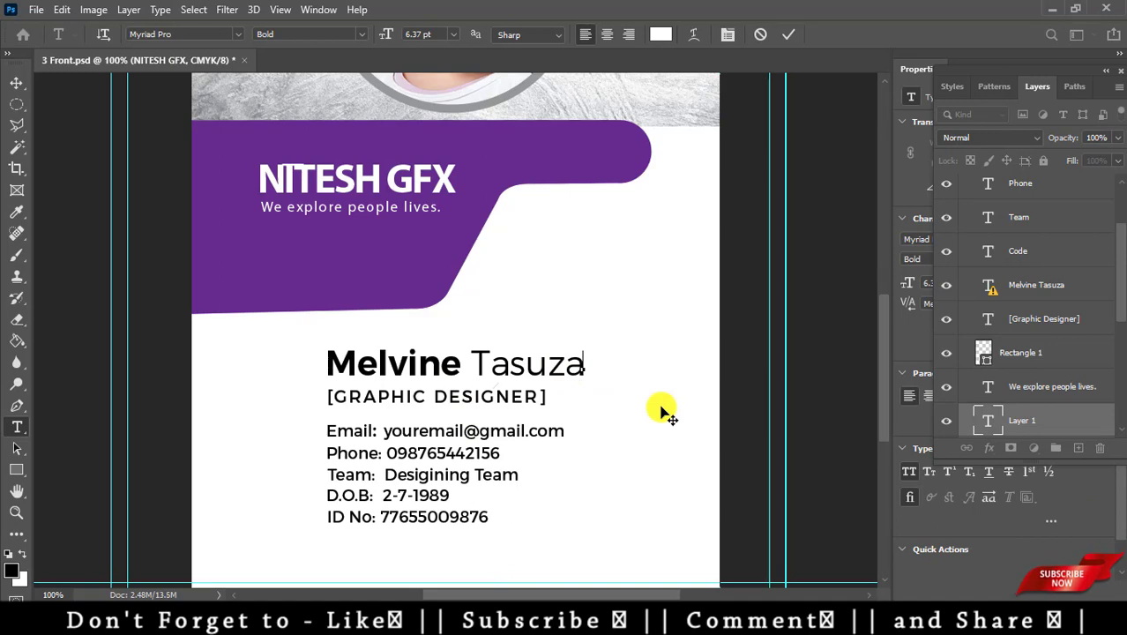
click(460, 372)
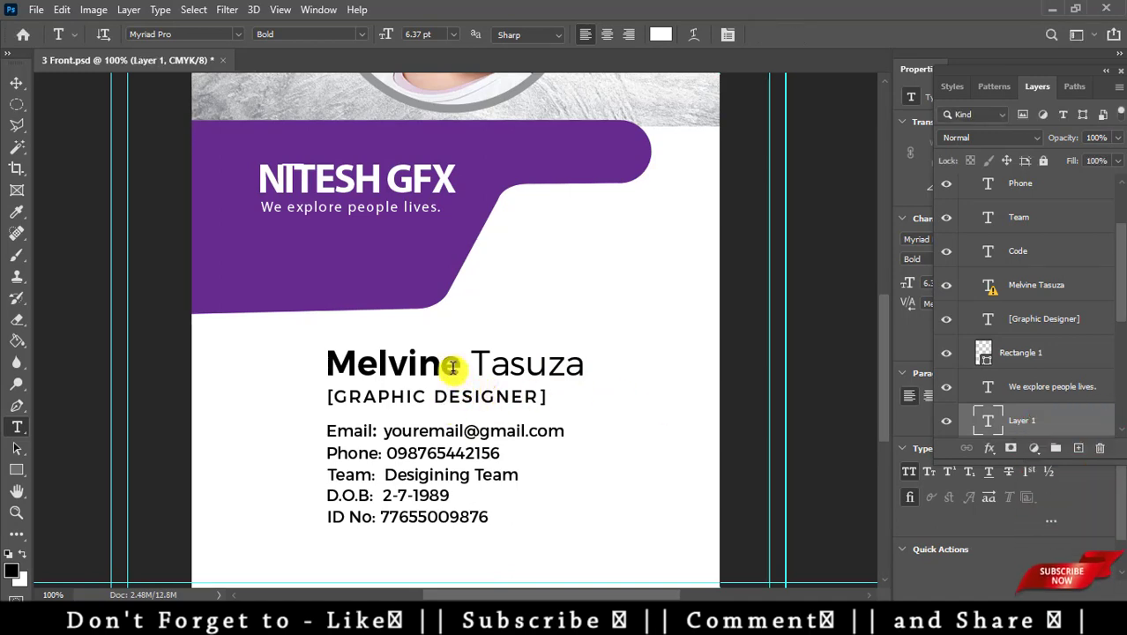
click(453, 365)
click(698, 318)
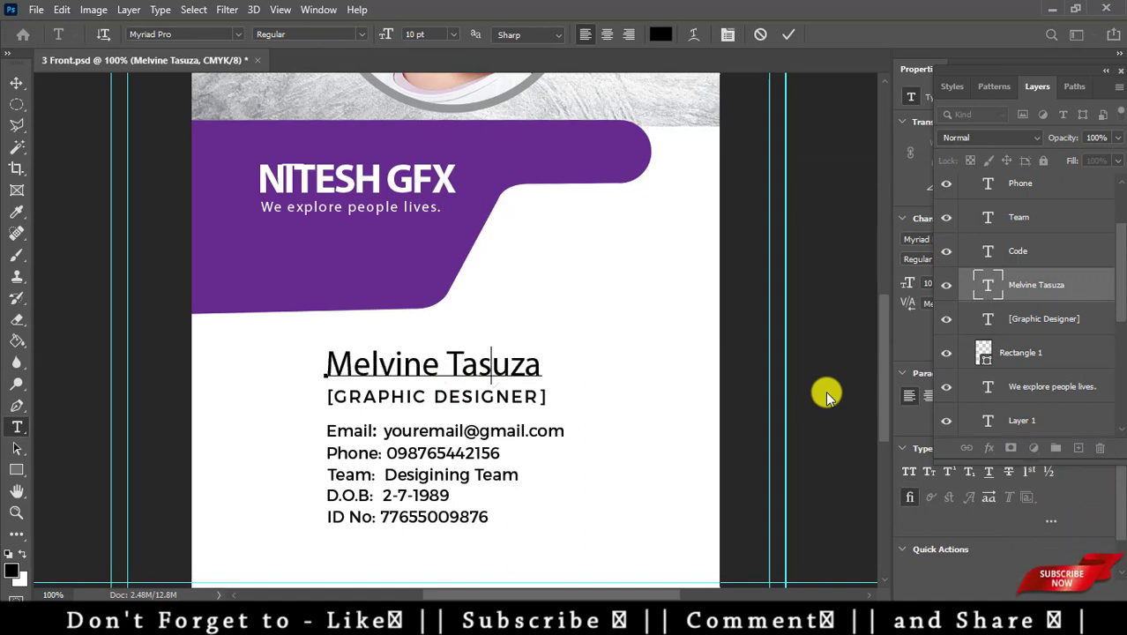
key(Right)
key(Right)
key(BackSpace)
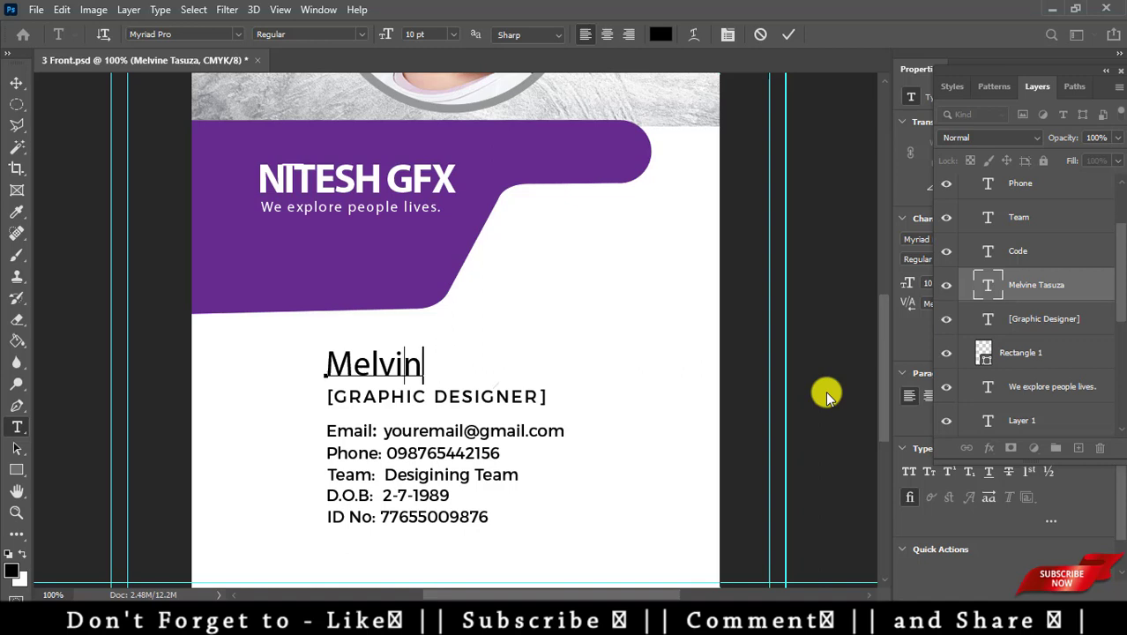
key(BackSpace)
key(BackSpace)
key(BackSpace)
key(BackSpace)
key(BackSpace)
key(BackSpace)
text(N)
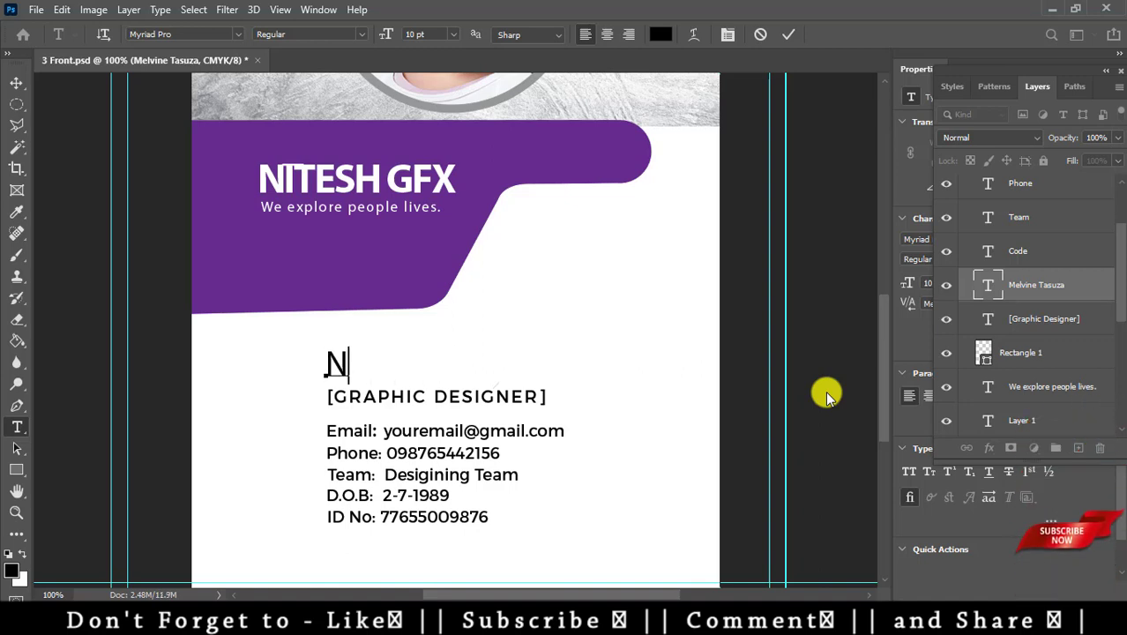
text(ITE)
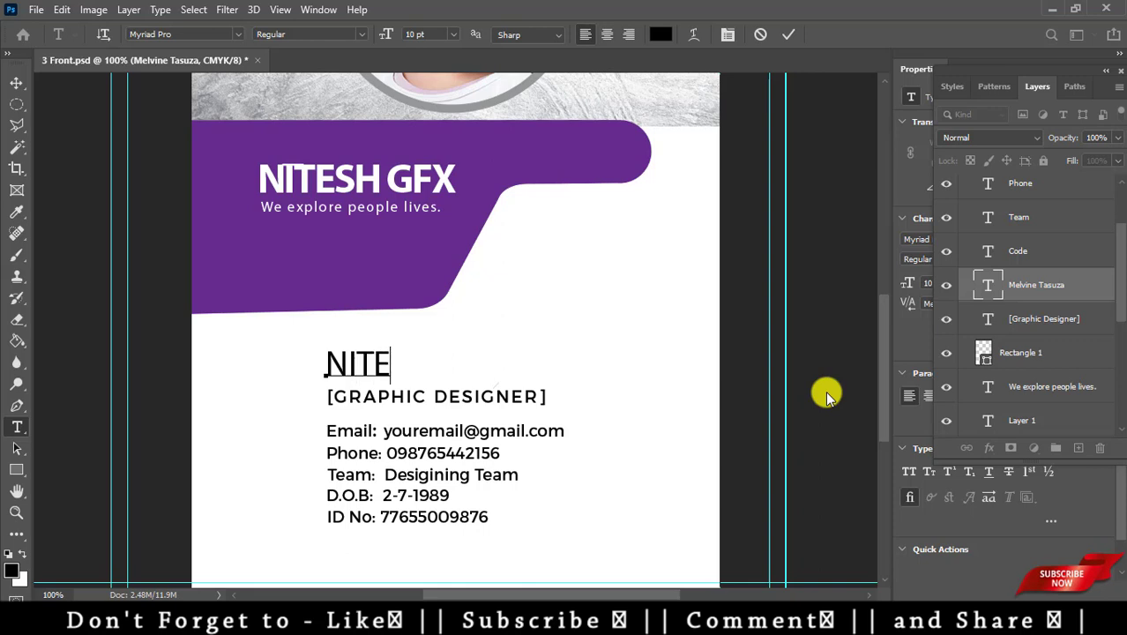
text(SH GFX)
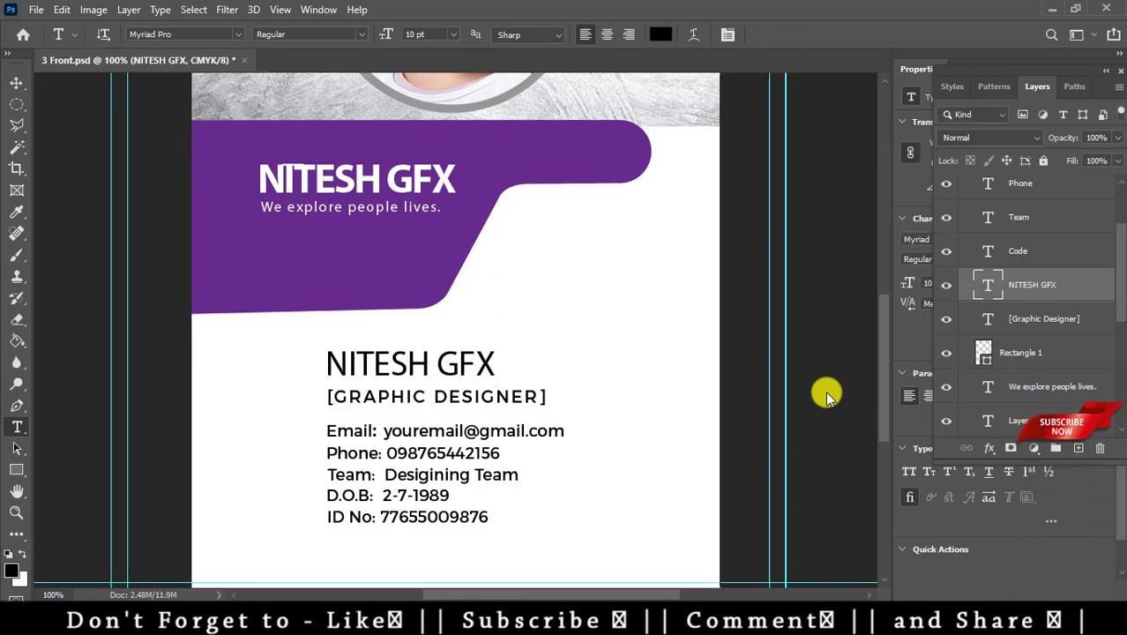
key(ctrl+Return)
key(v)
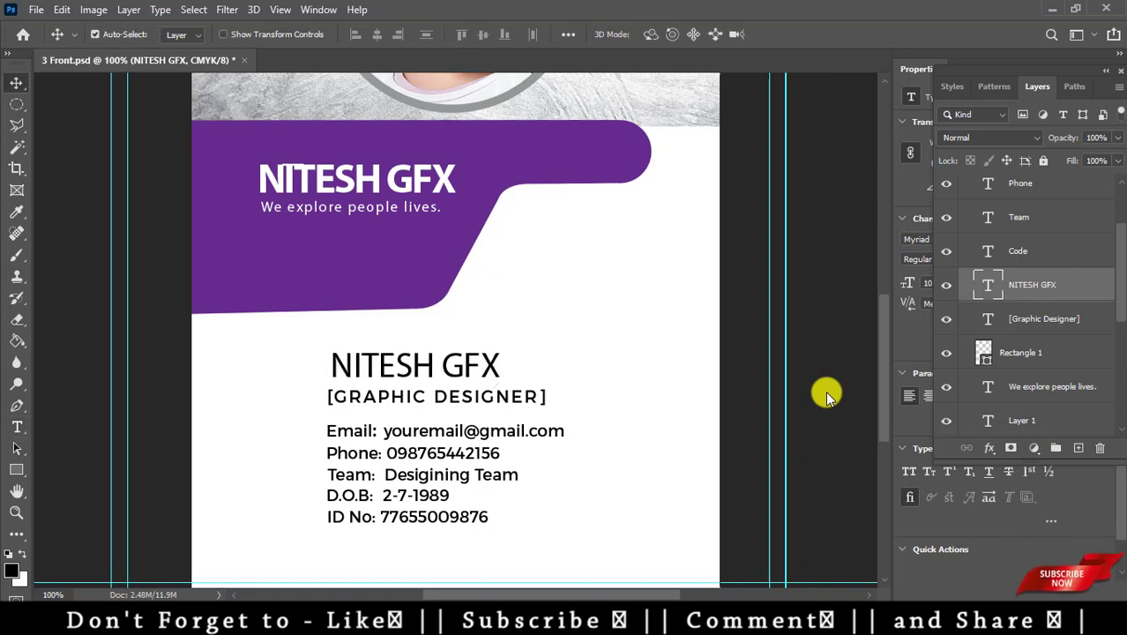
Step: Nudge the NITESH GFX name right, then select the text group and toggle its layers' visibility to check them
key(Right)
key(Right)
key(Right)
key(Right)
key(Right)
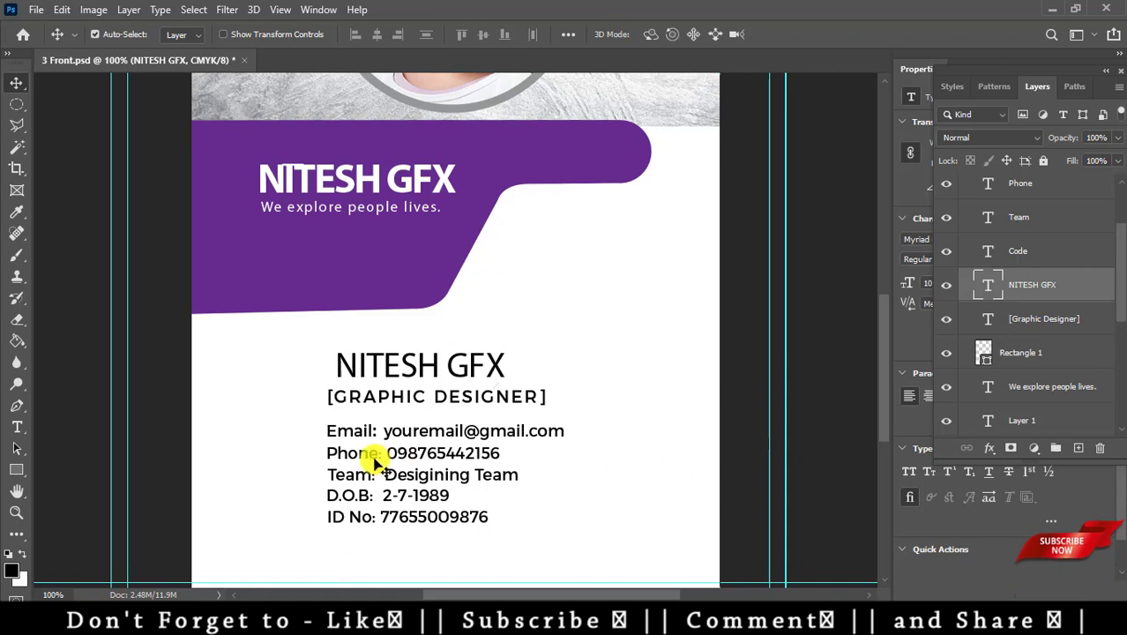
scroll(402, 447, down, 2)
scroll(432, 406, down, 1)
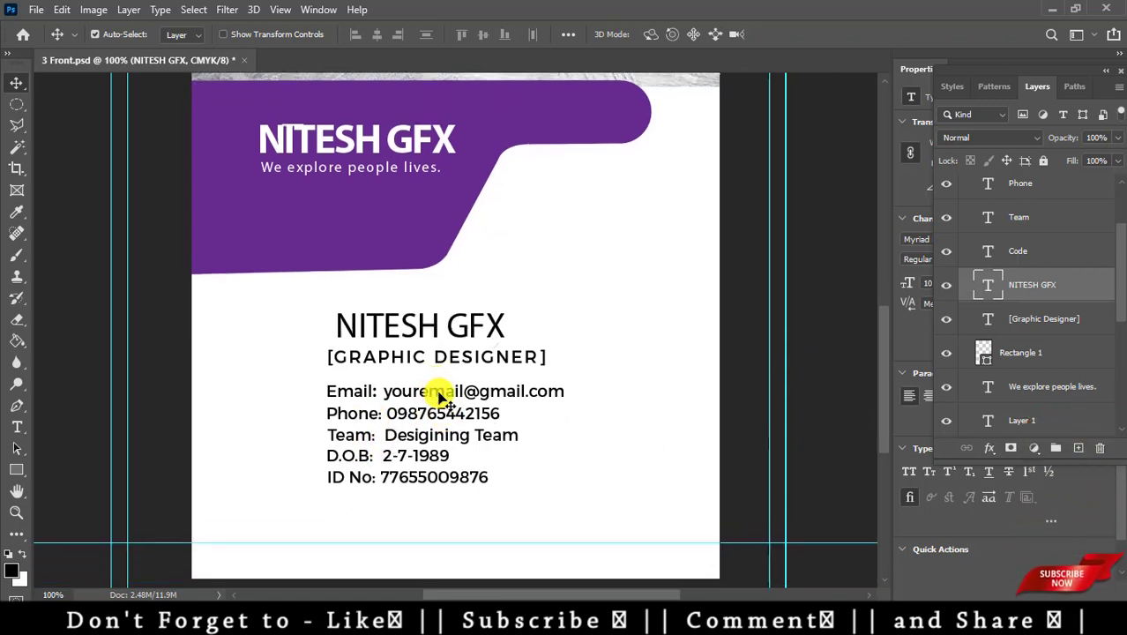
right_click(440, 398)
click(476, 406)
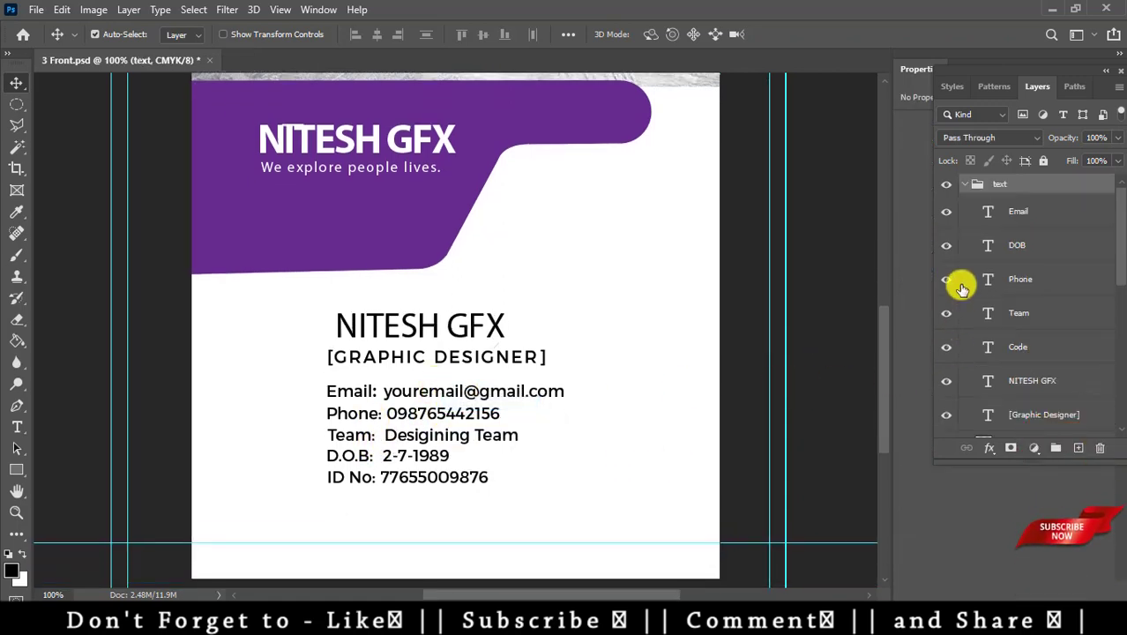
click(946, 184)
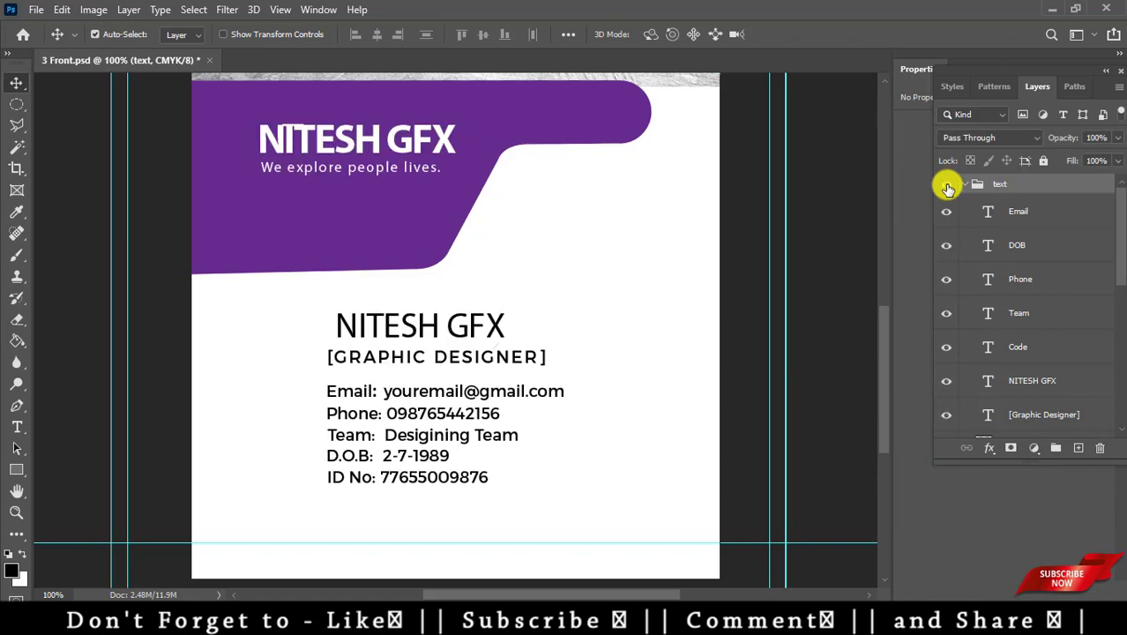
click(945, 212)
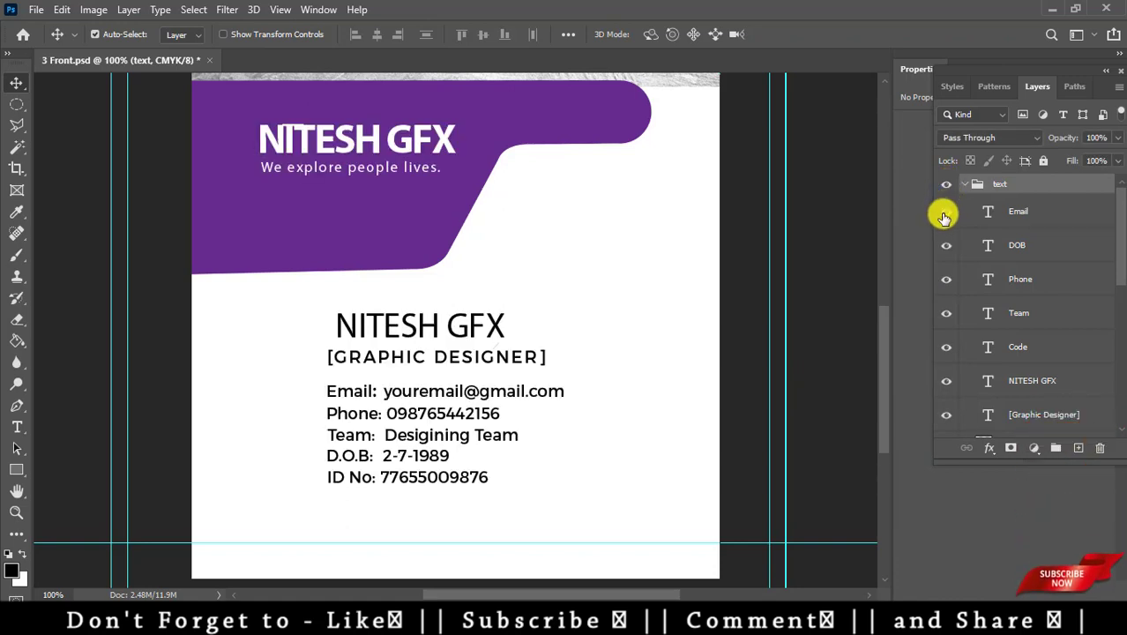
click(946, 246)
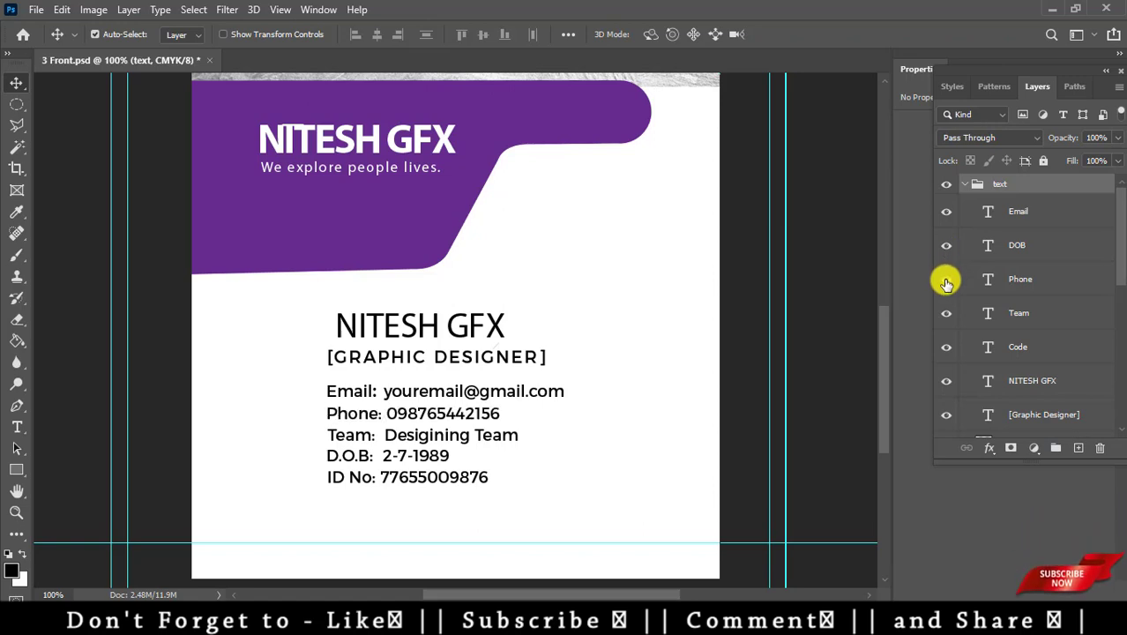
click(946, 313)
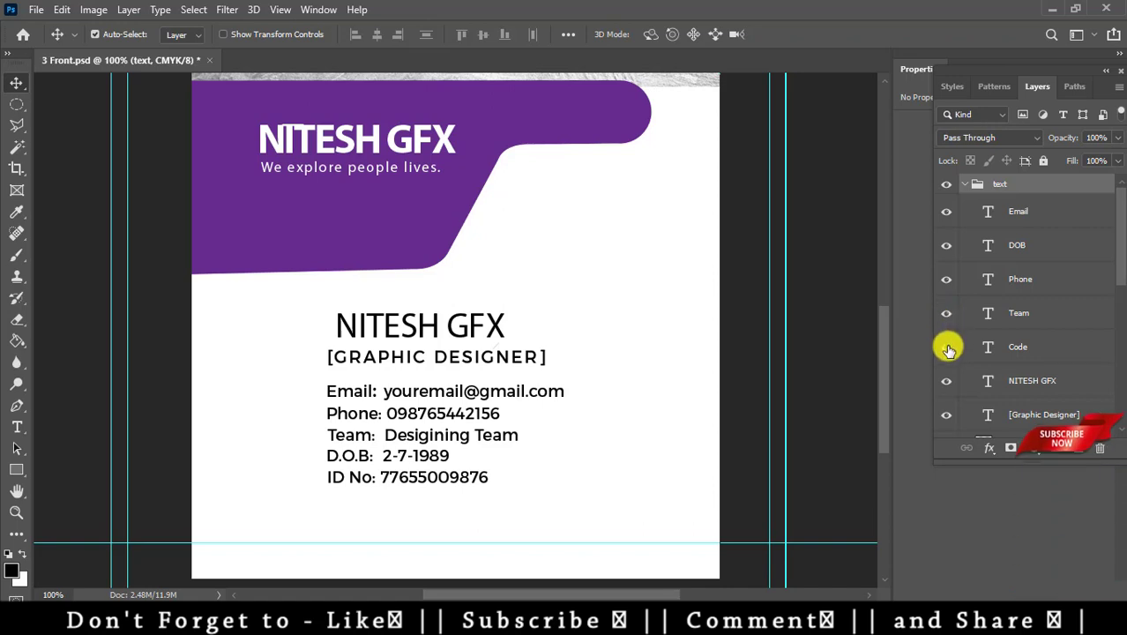
click(946, 347)
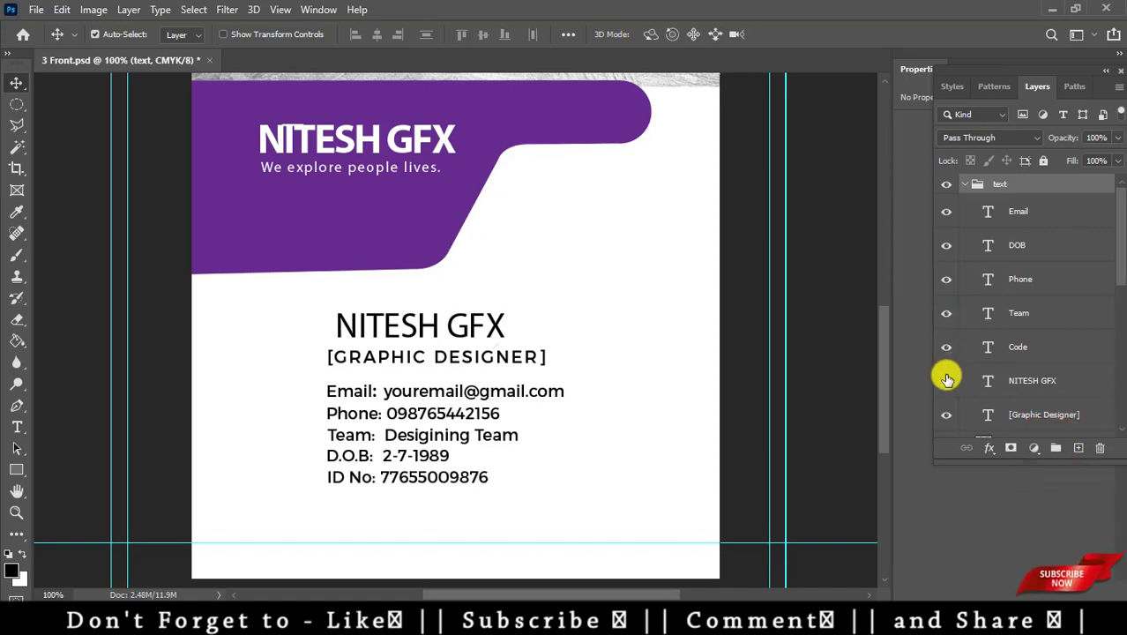
click(946, 380)
Step: Hide the bg layer, zoom out to the whole card, and close 3 Front.psd
scroll(946, 387, down, 1)
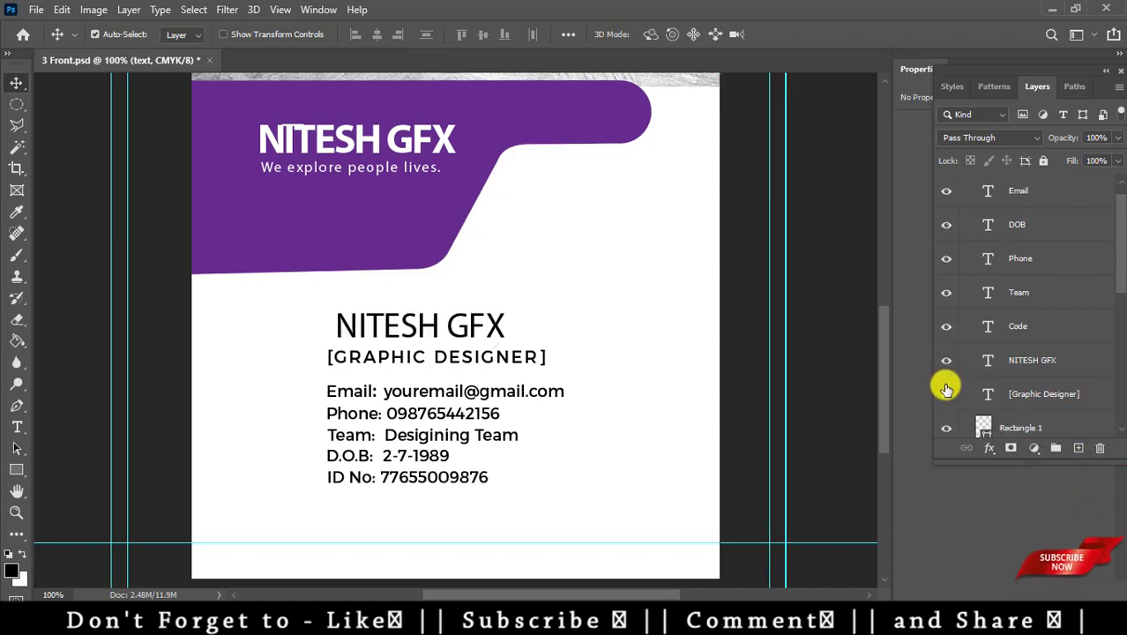
scroll(969, 353, down, 3)
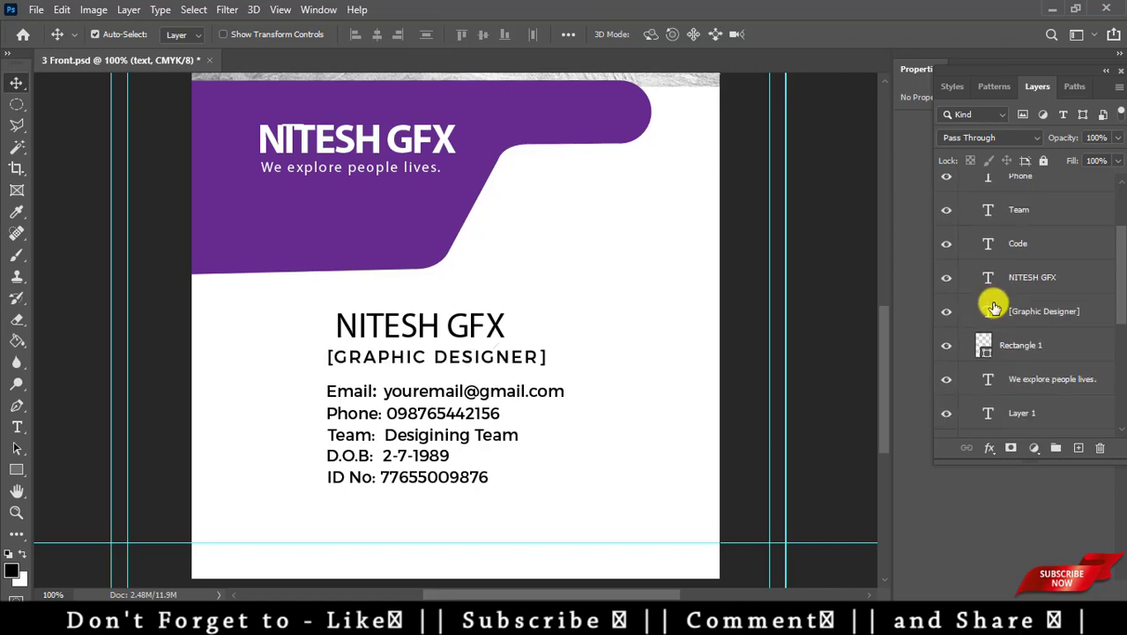
scroll(982, 372, down, 3)
scroll(982, 360, down, 3)
scroll(982, 377, down, 1)
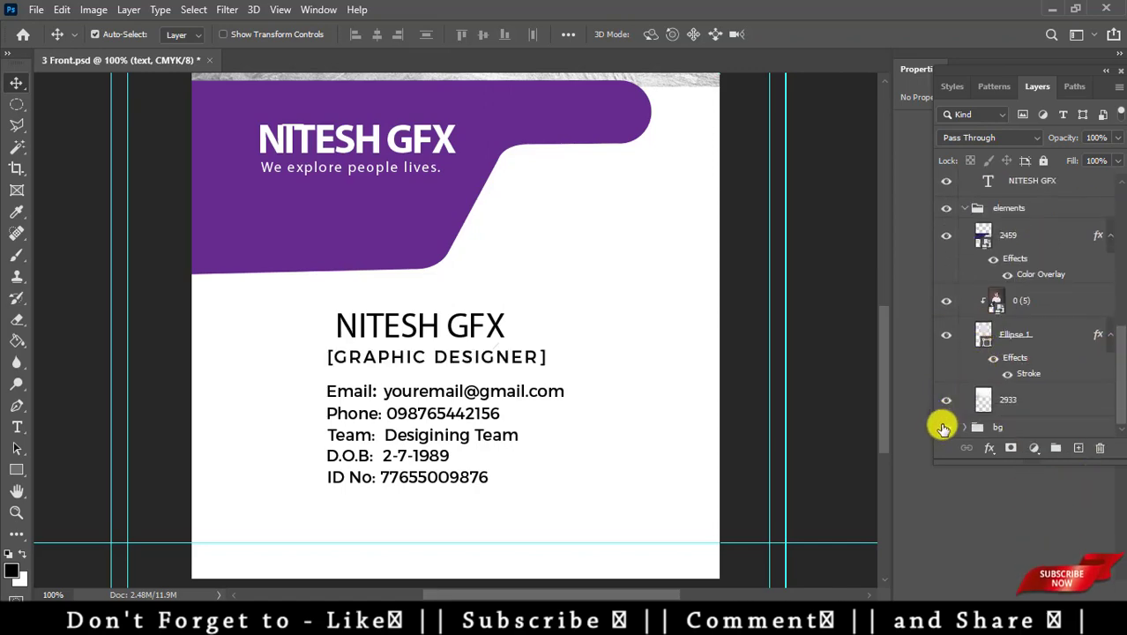
click(946, 427)
key(ctrl+minus)
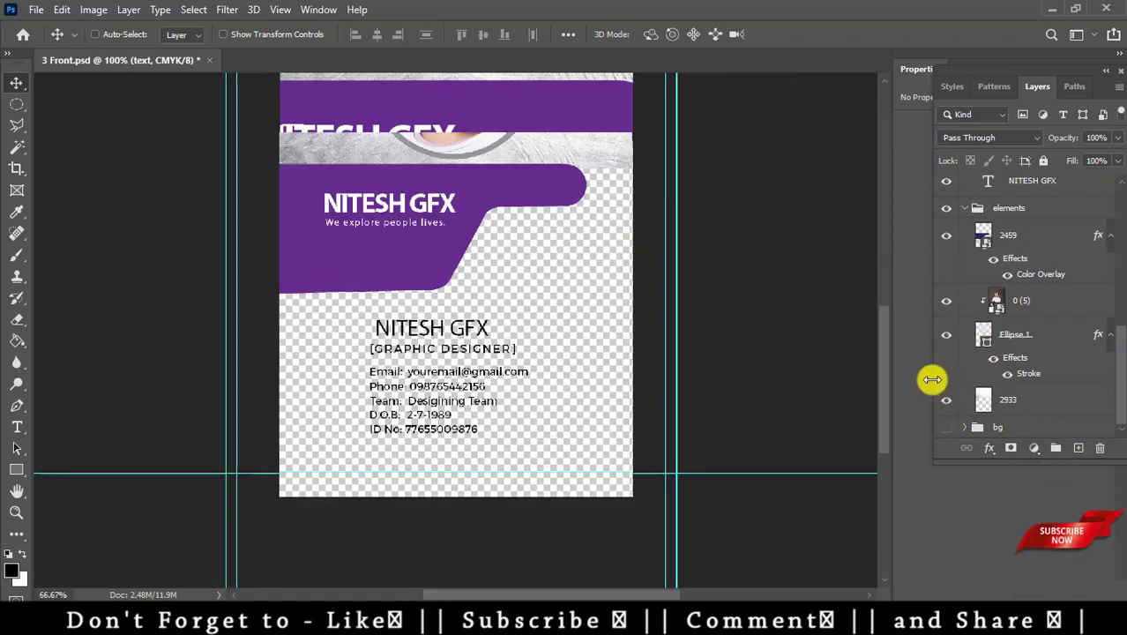
key(ctrl+minus)
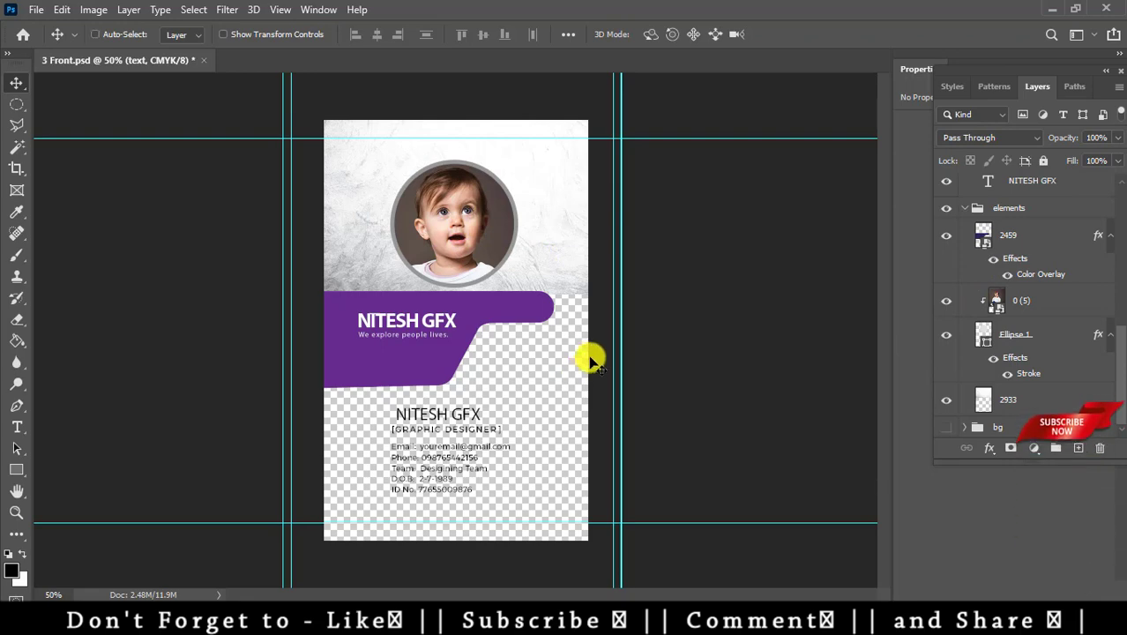
key(ctrl+w)
Step: Close 3 Front.psd without saving and switch to the New folder (9) window
click(559, 242)
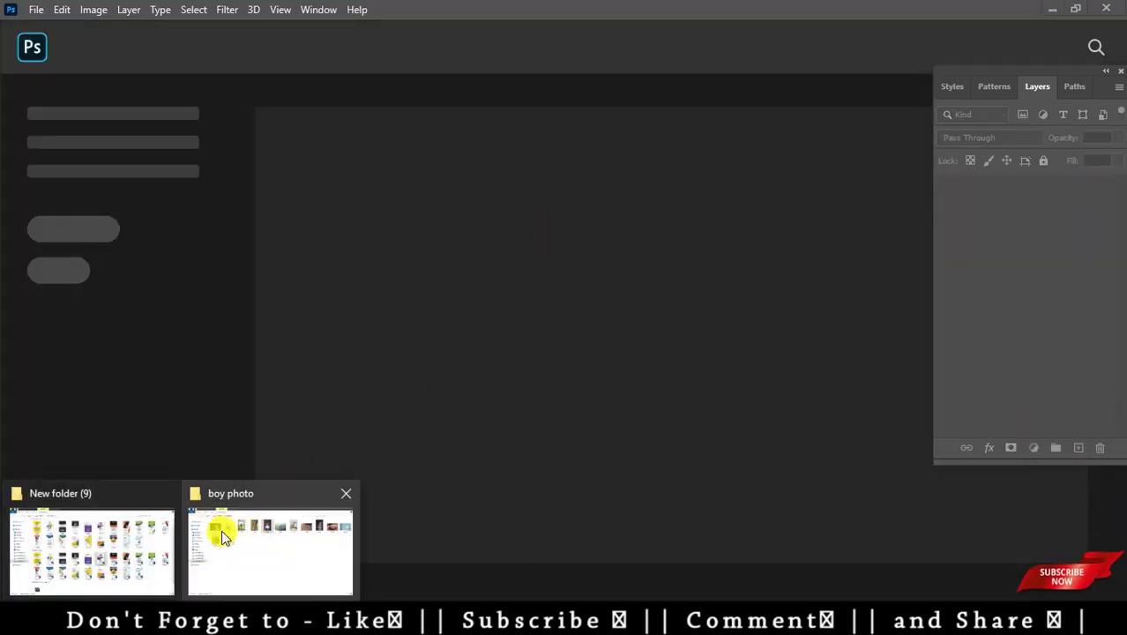
click(221, 529)
click(163, 511)
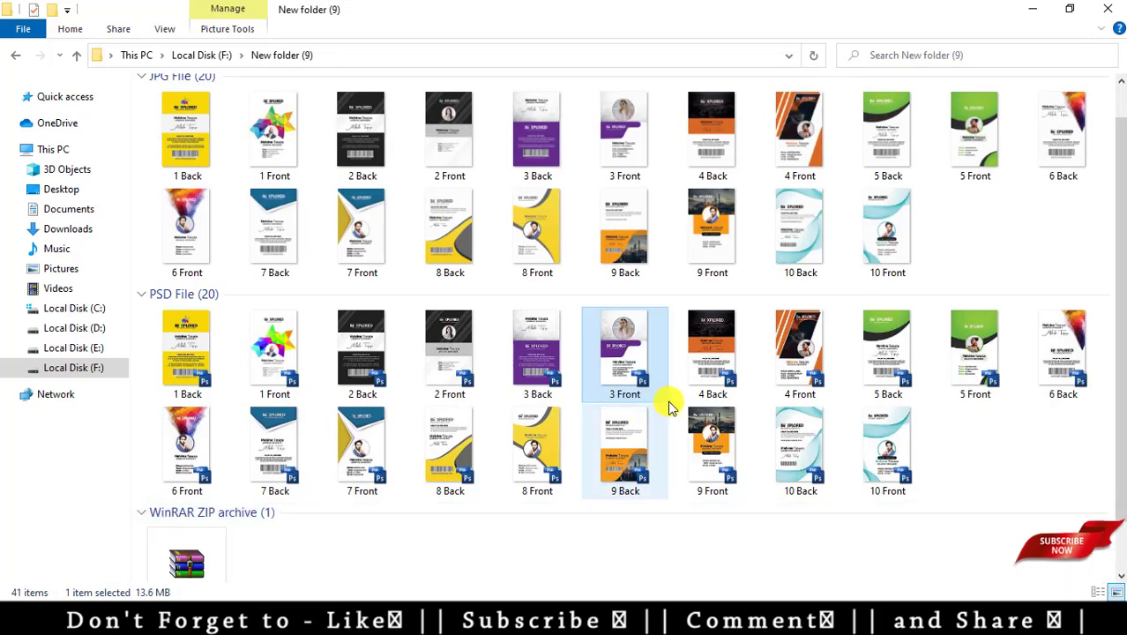
Step: Dismiss the Invalid Image preview and drag the 10 Front PSD into Photoshop
double_click(866, 427)
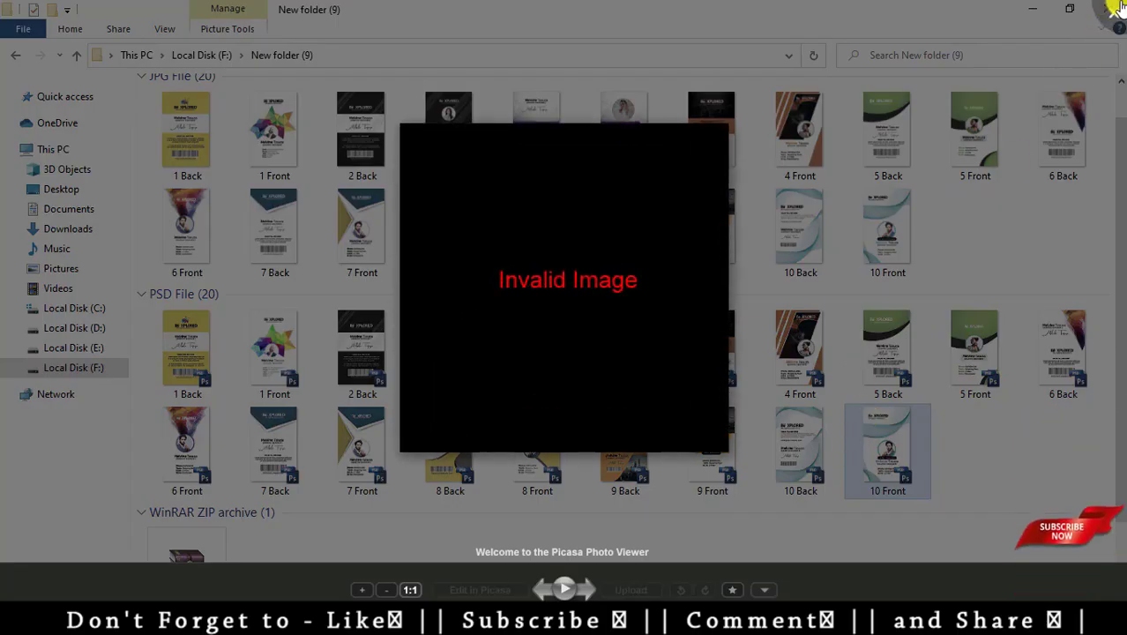
click(1112, 13)
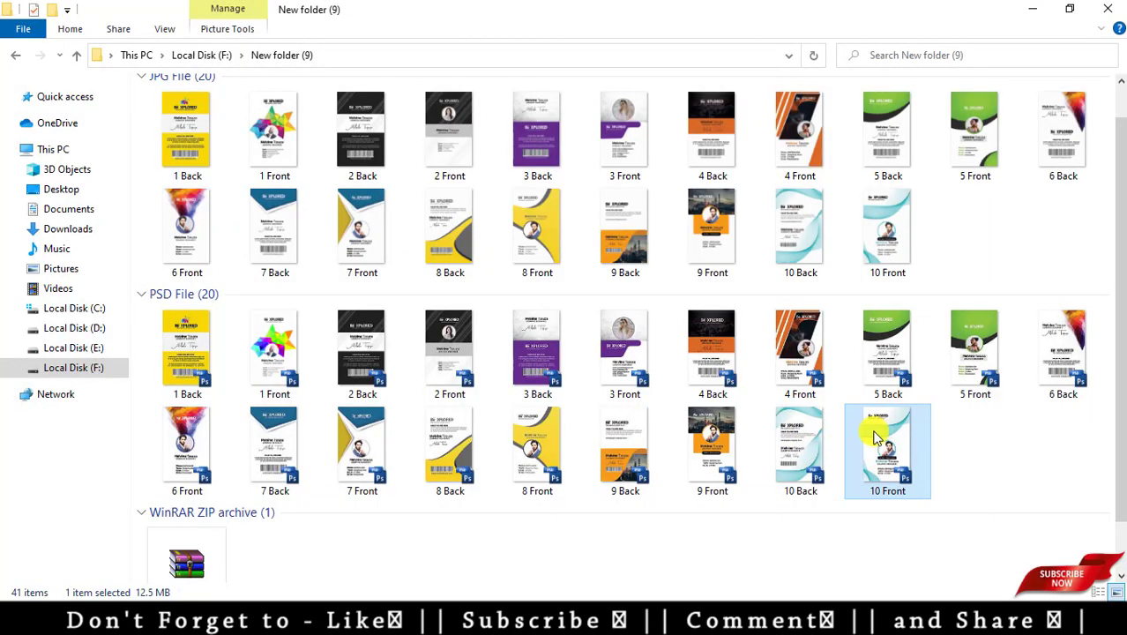
click(702, 430)
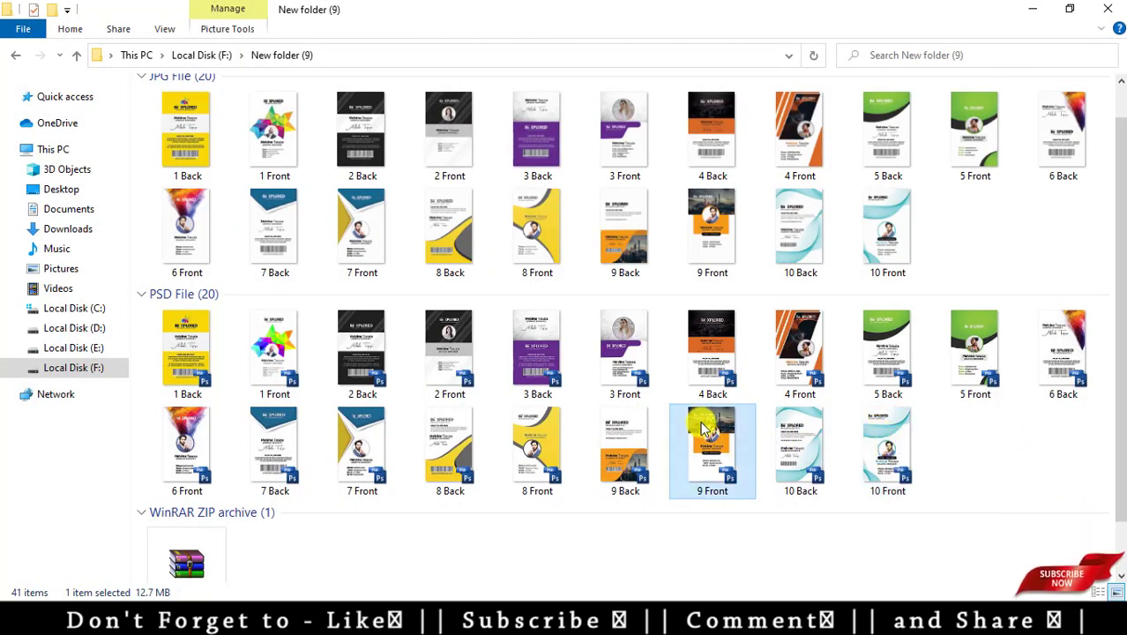
mouse_move(703, 429)
mouse_down()
mouse_move(491, 574)
mouse_move(475, 609)
mouse_move(587, 370)
mouse_up()
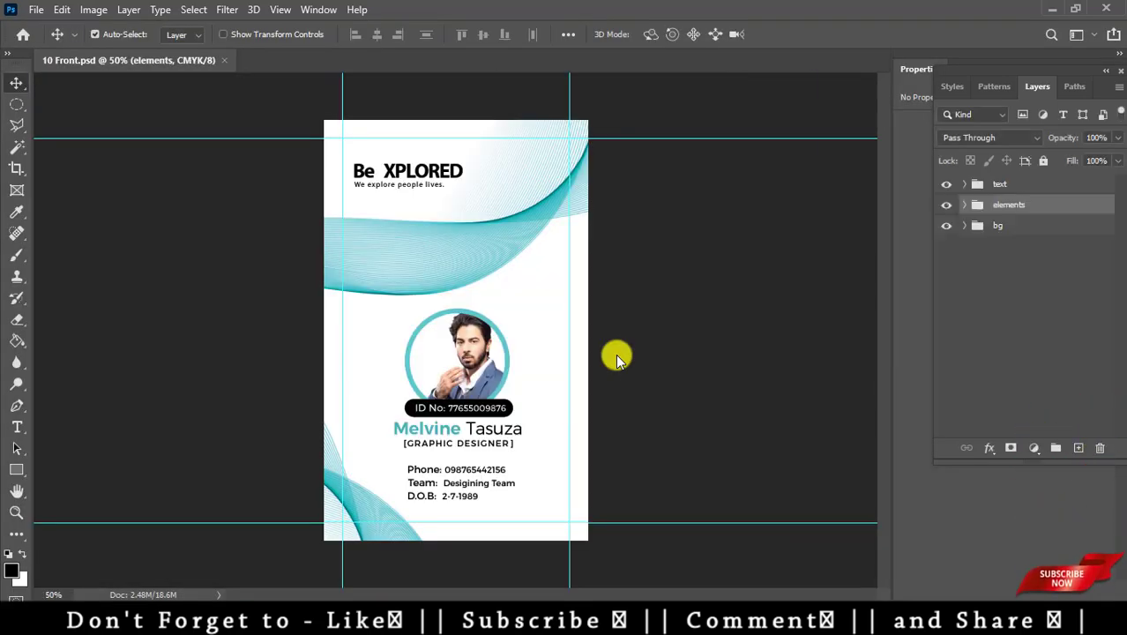
Step: Zoom to full size and replace the Be XPLORED headline text with NITESH GFX
key(ctrl+plus)
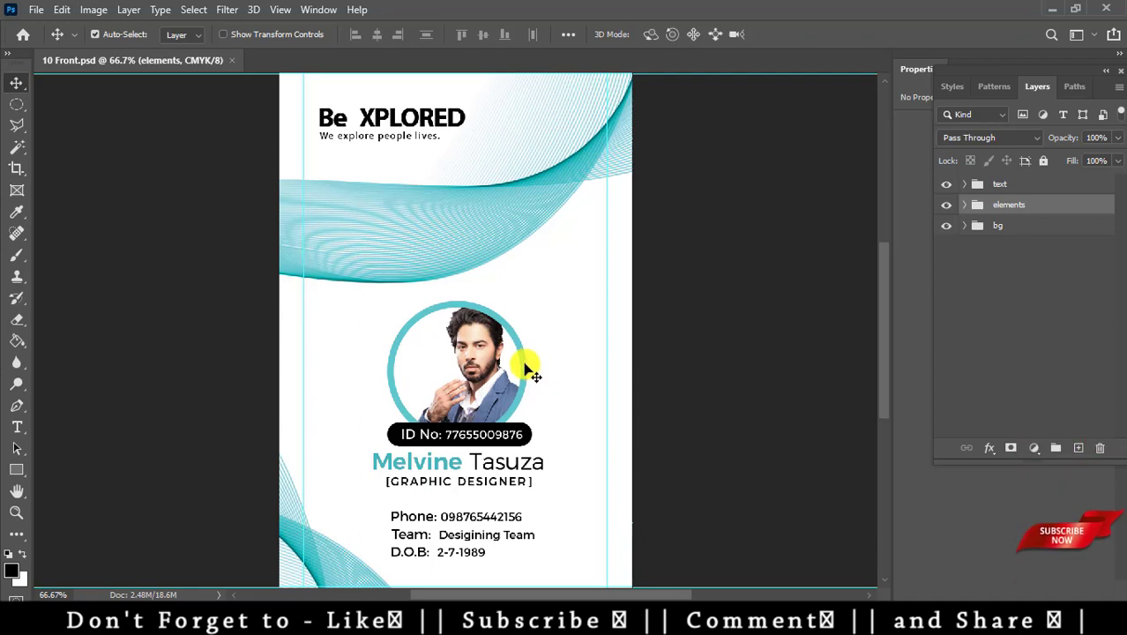
key(ctrl+plus)
scroll(529, 370, up, 3)
scroll(498, 344, up, 3)
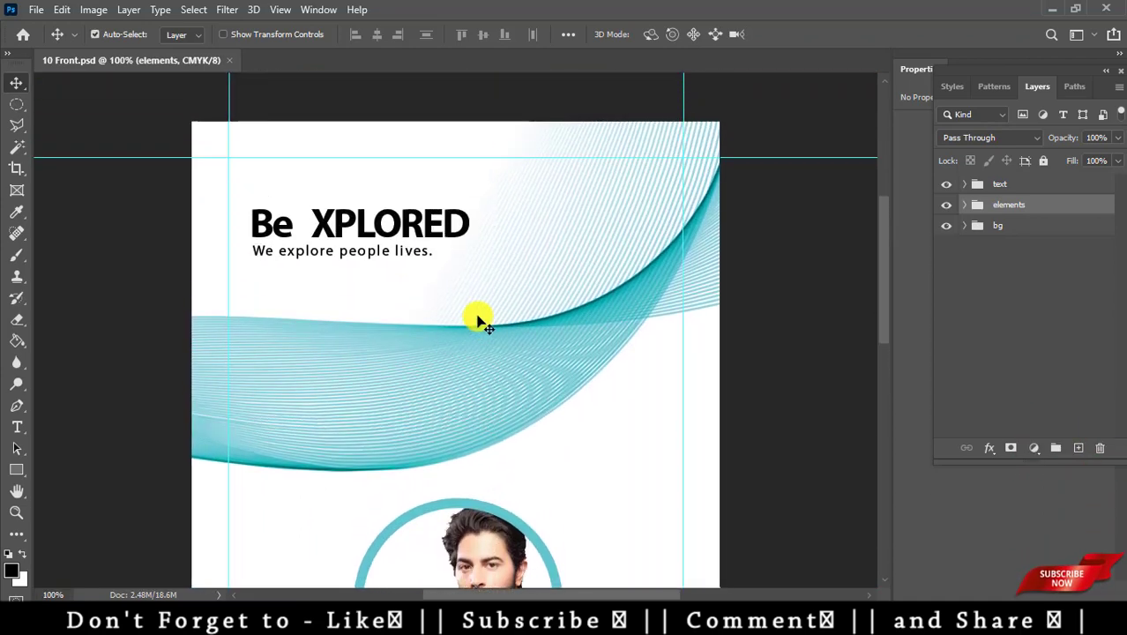
key(t)
click(457, 225)
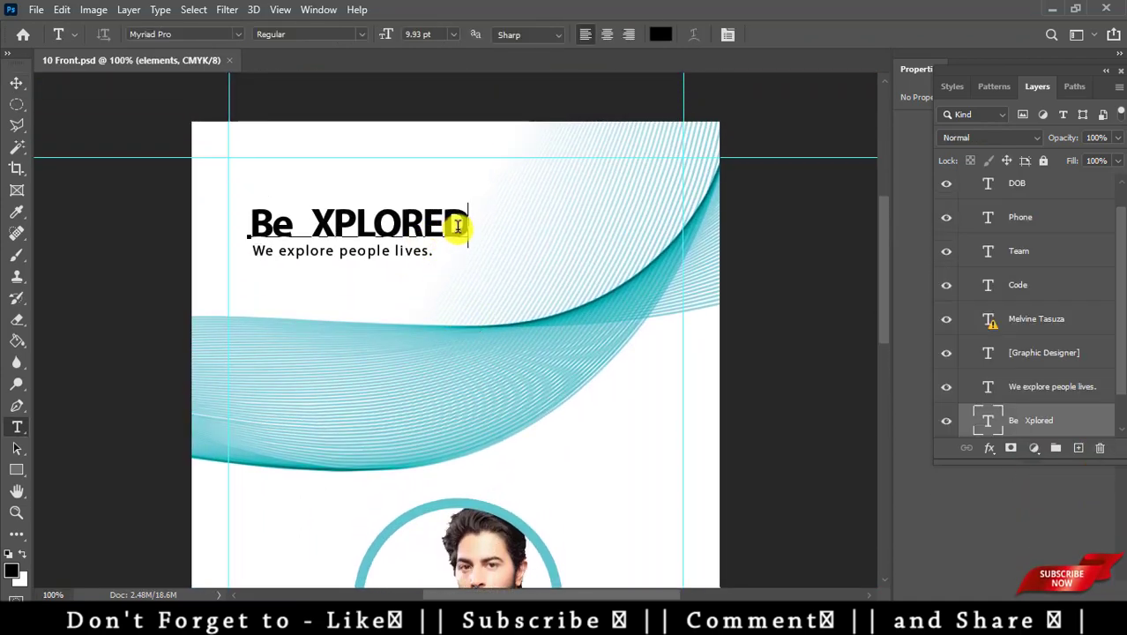
key(BackSpace)
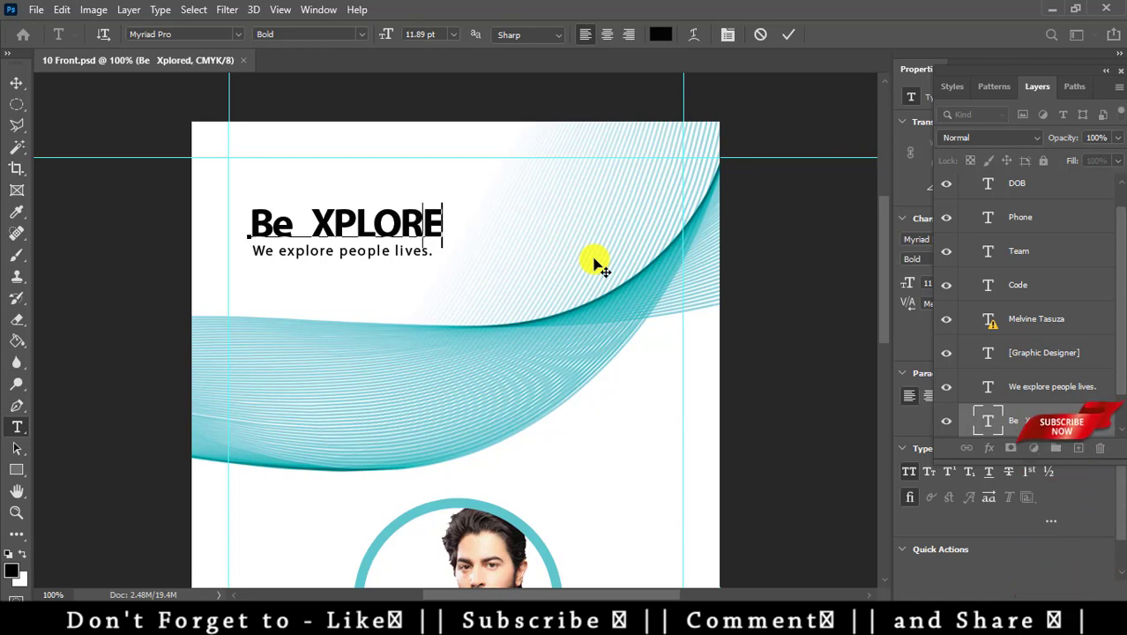
key(BackSpace)
key(BackSpace)
key(BackSpace)
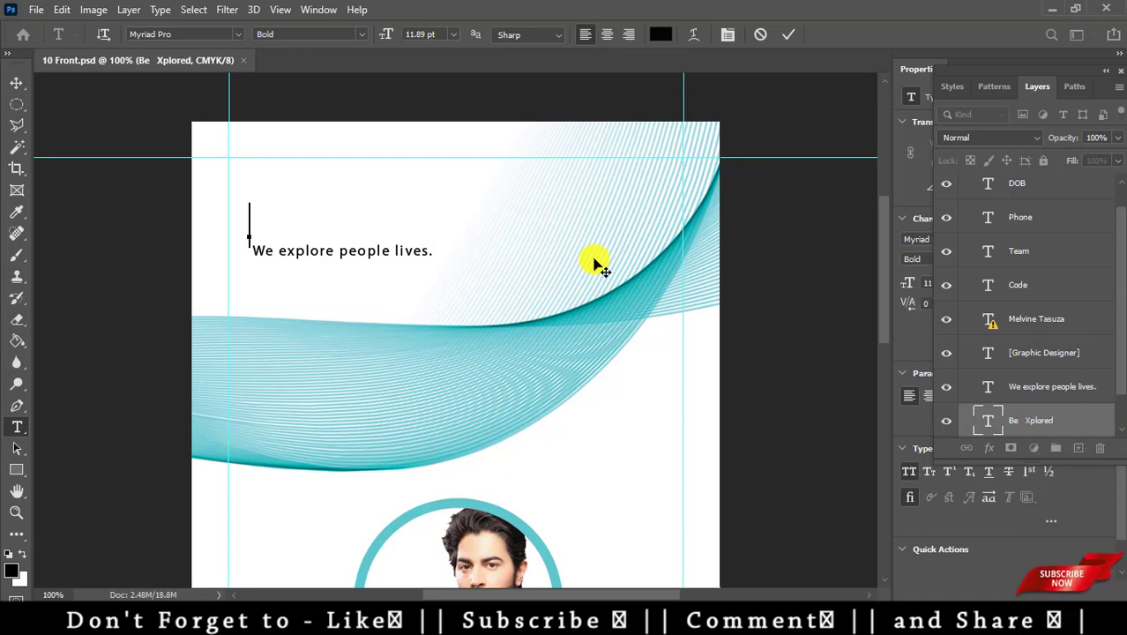
text(NITE)
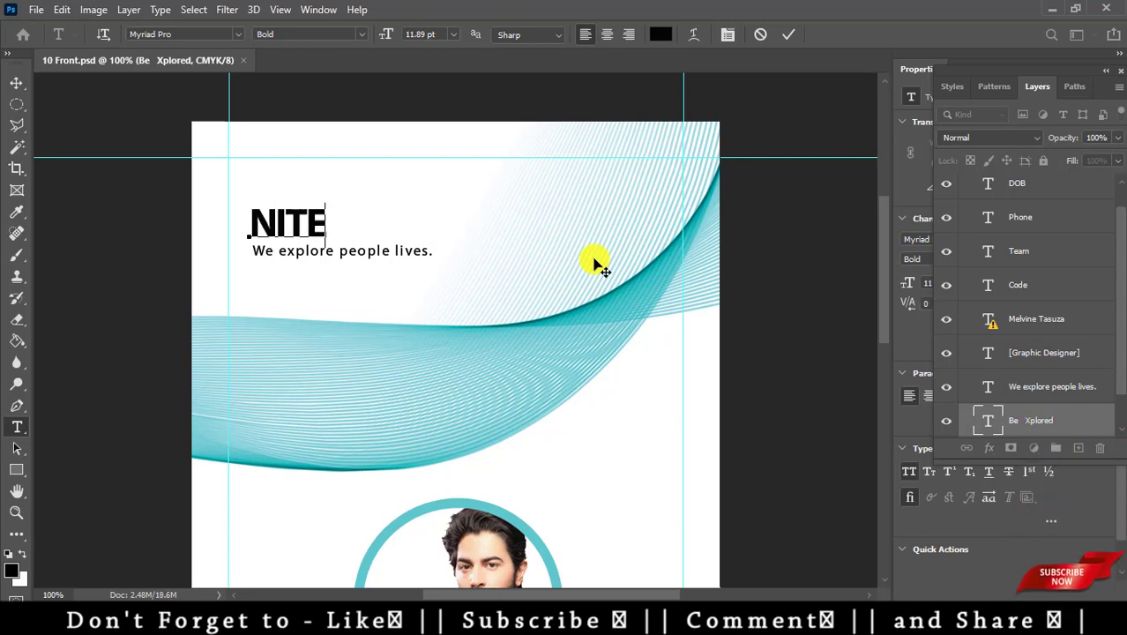
text(SH GFX)
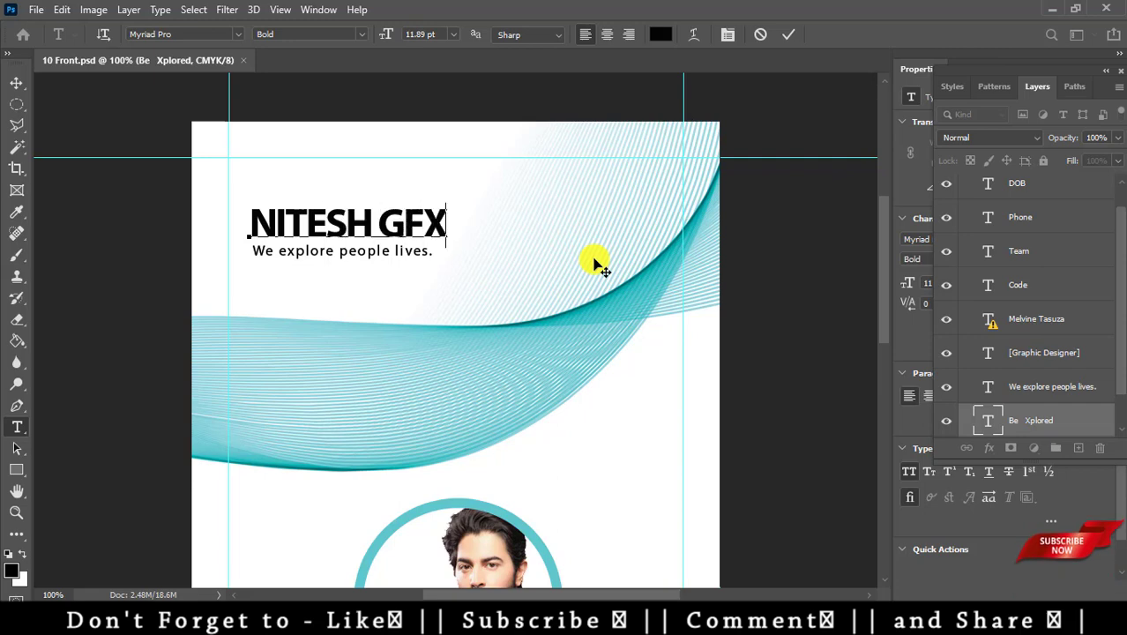
key(ctrl+Return)
scroll(564, 278, down, 2)
scroll(544, 294, down, 2)
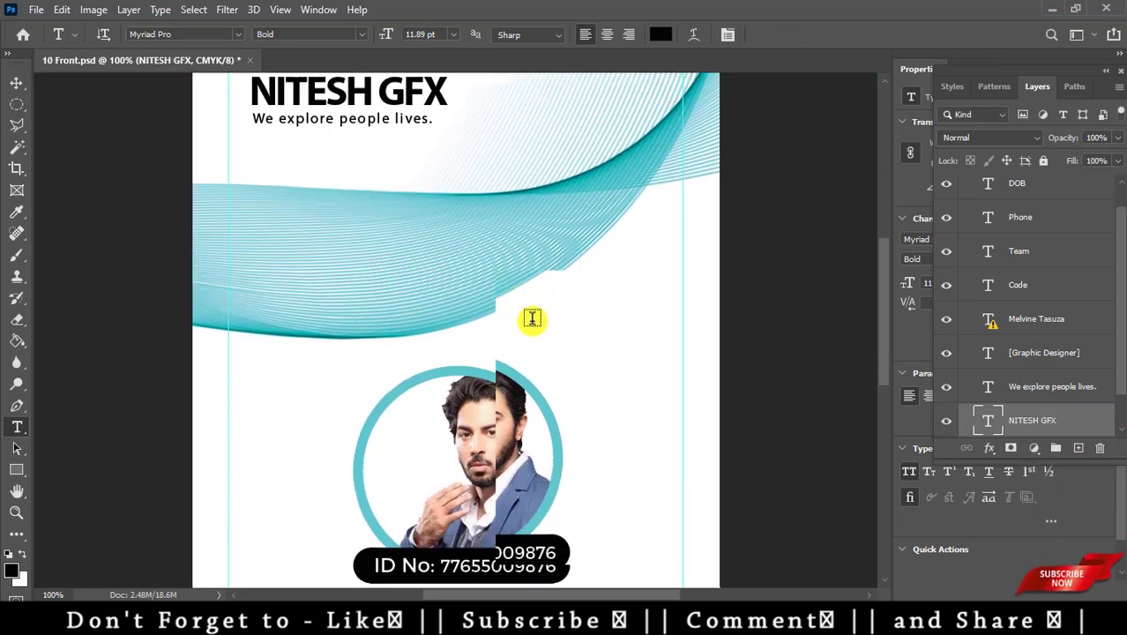
scroll(531, 317, down, 2)
scroll(526, 319, down, 2)
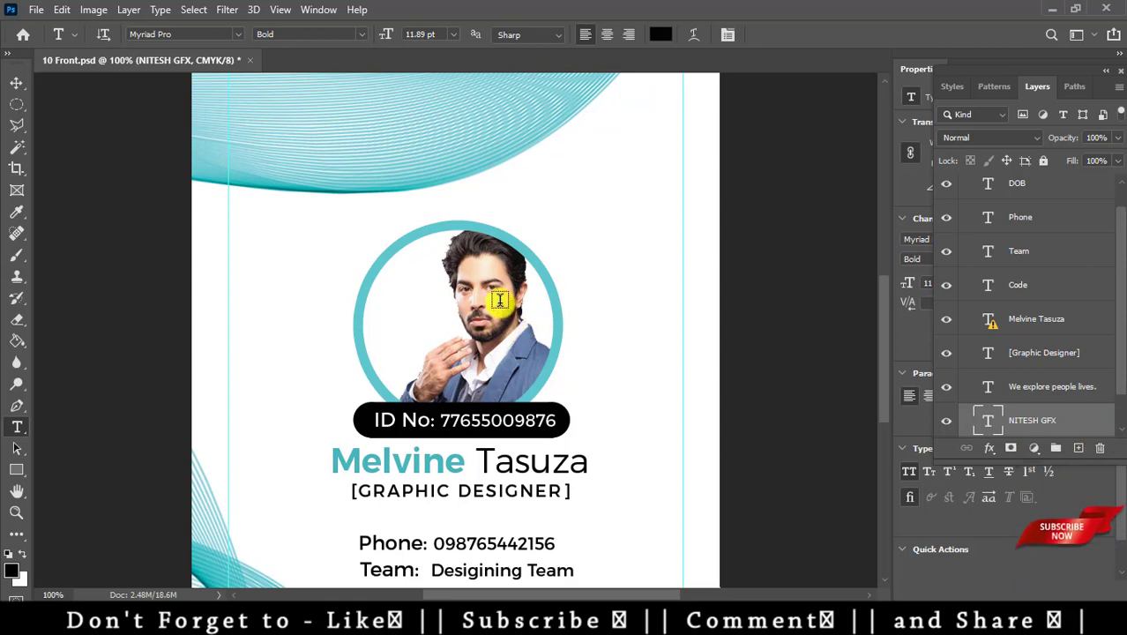
Step: Undo an accidental elements-group deletion, then select and delete the man's photo layer
key(v)
right_click(529, 302)
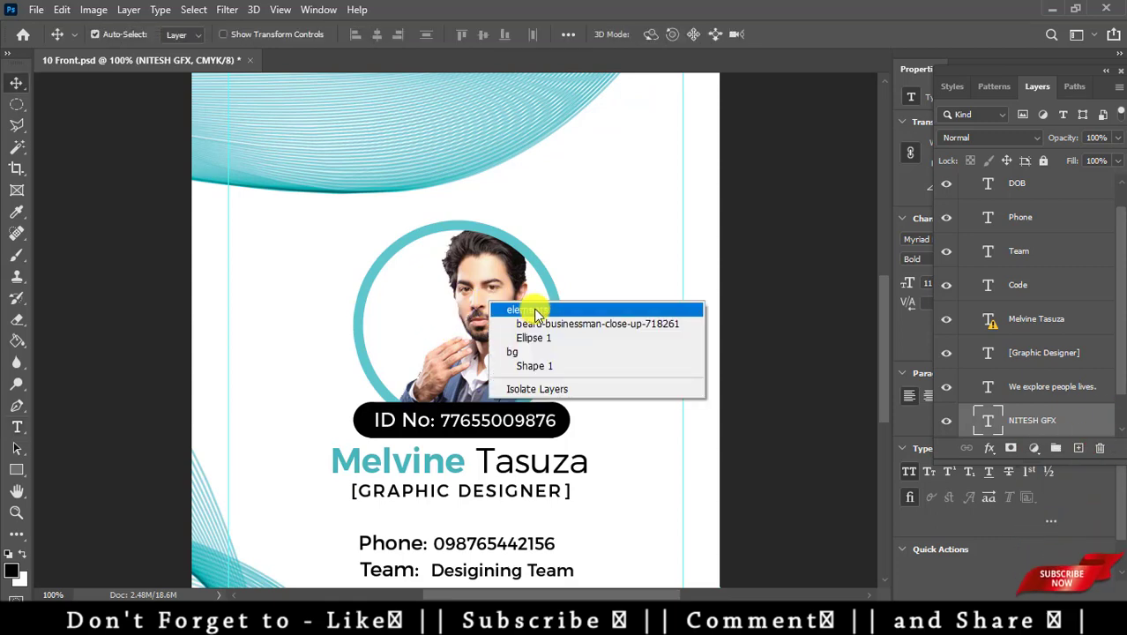
click(536, 304)
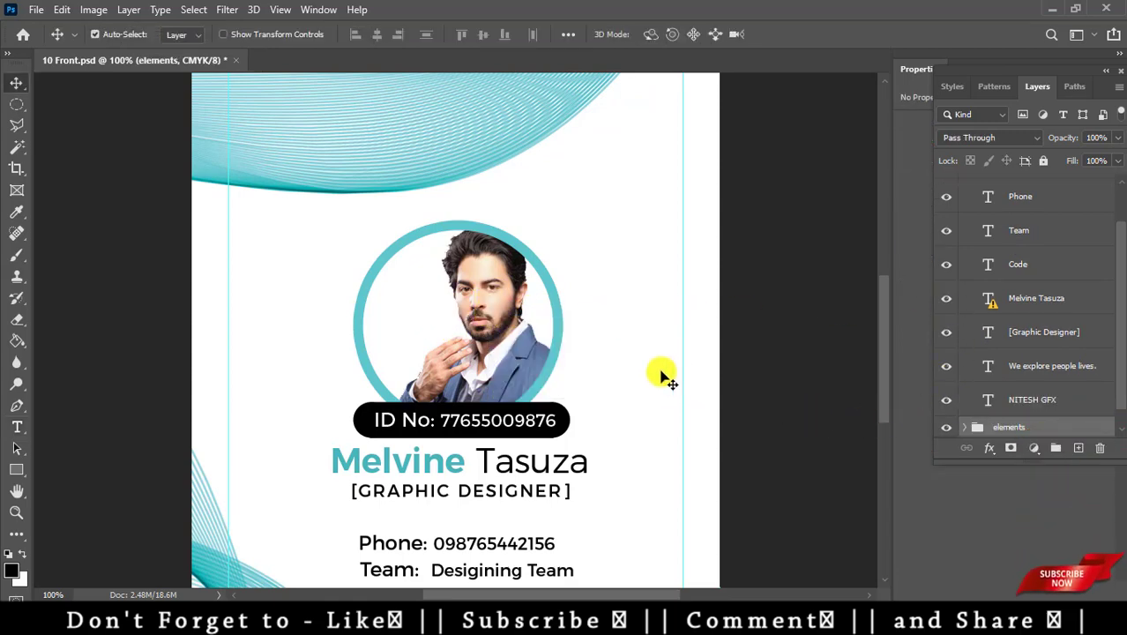
key(Delete)
key(ctrl+z)
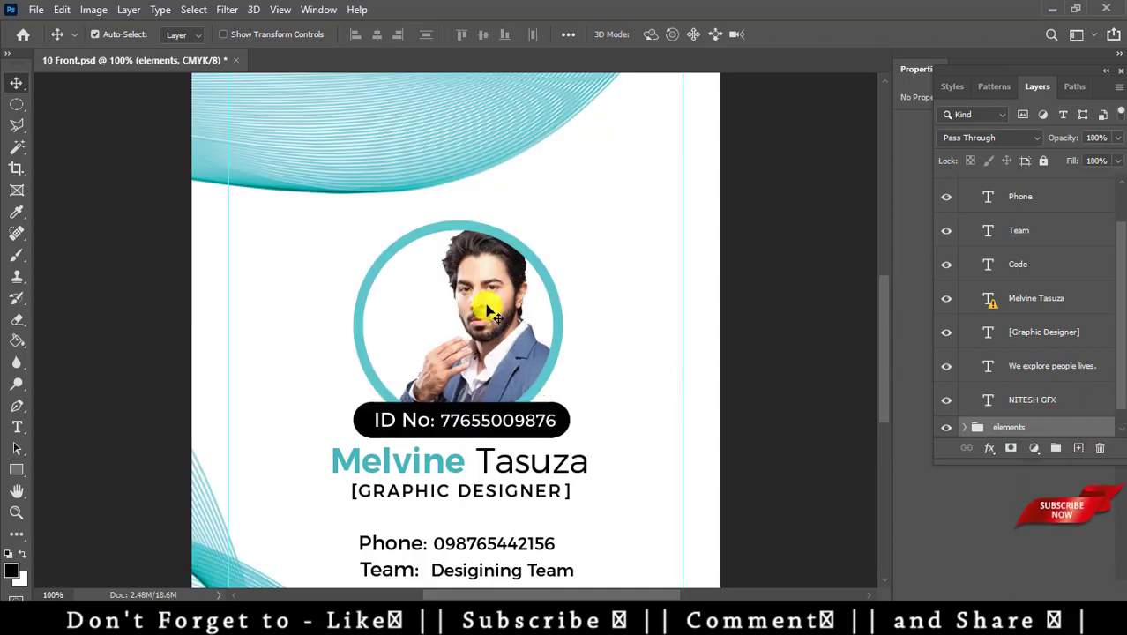
right_click(490, 303)
click(498, 315)
drag(498, 315, 477, 326)
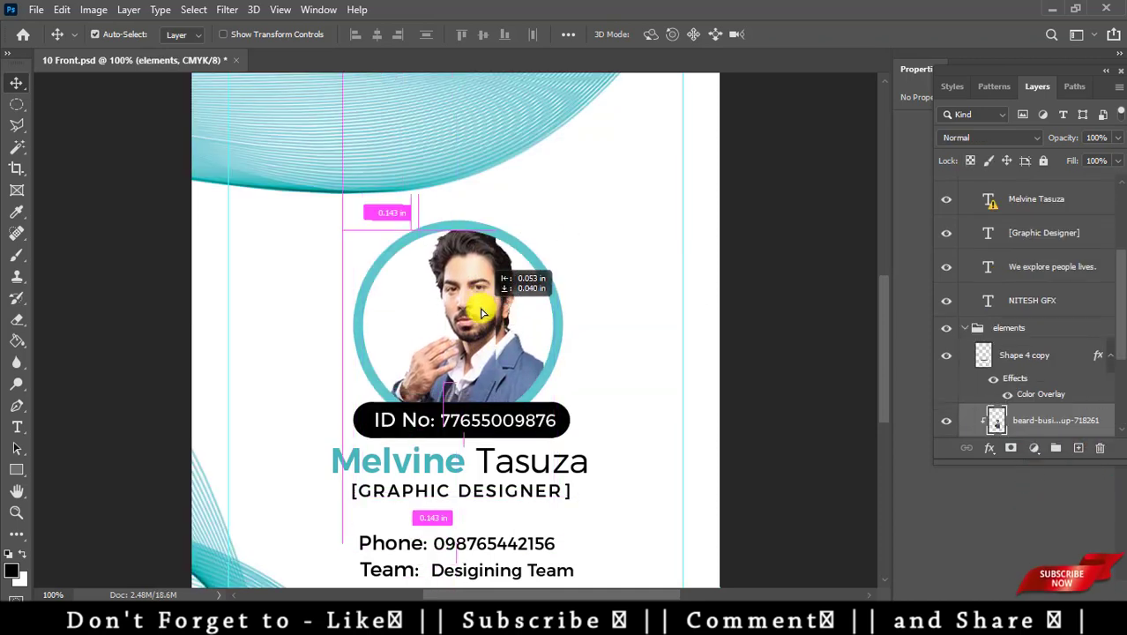
key(Delete)
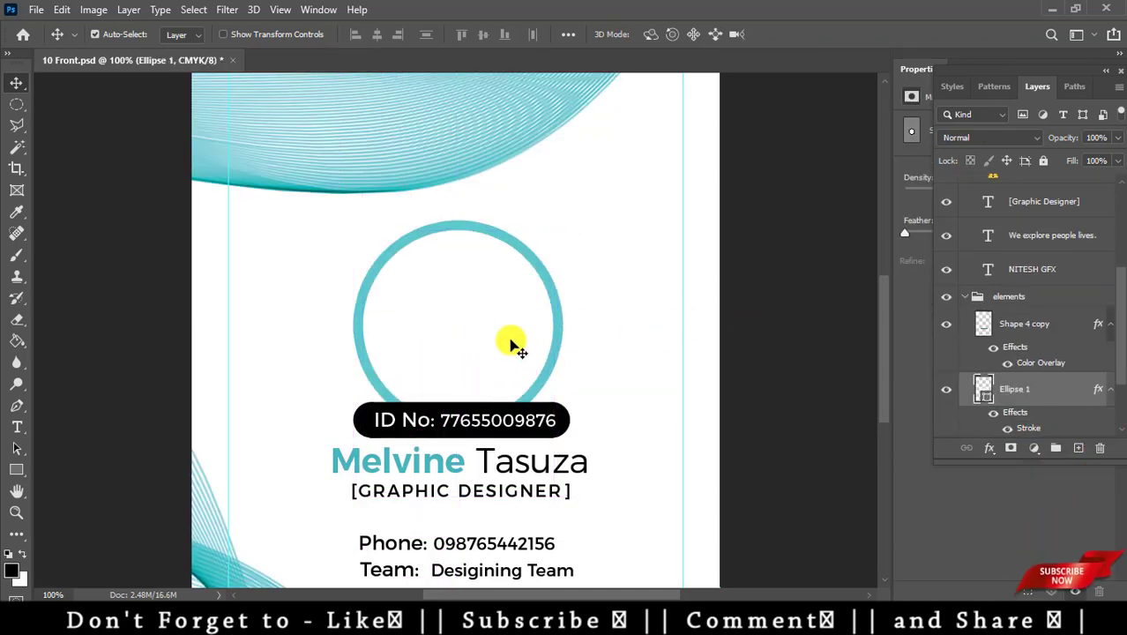
scroll(589, 460, down, 3)
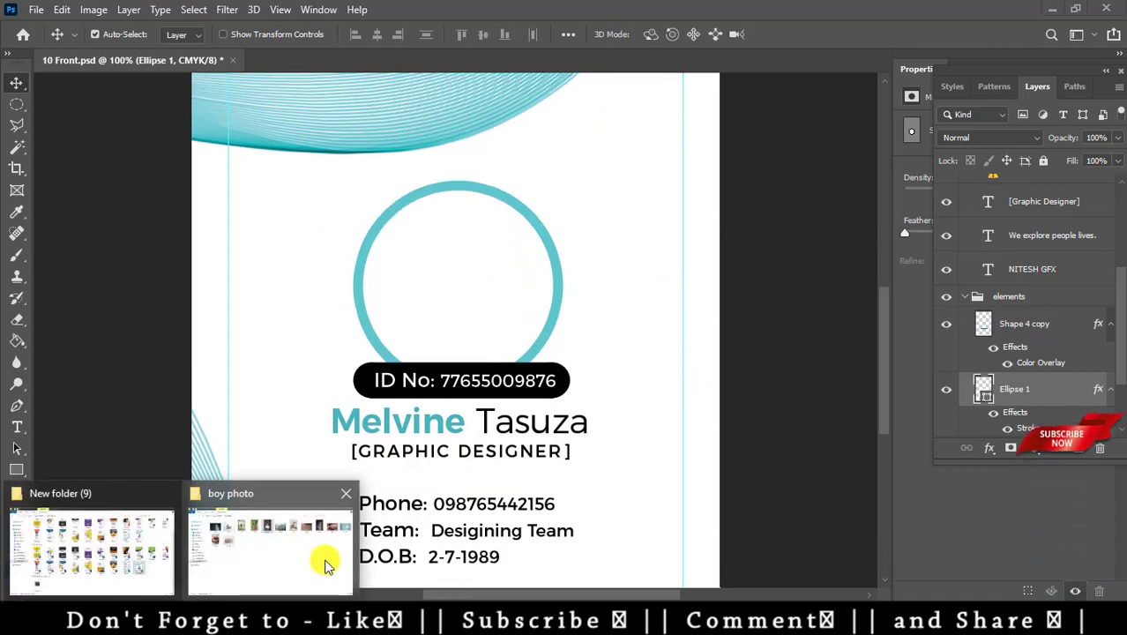
Step: Place boy photo 0 (6) on the card, clip it to the circle, and position the child
click(327, 558)
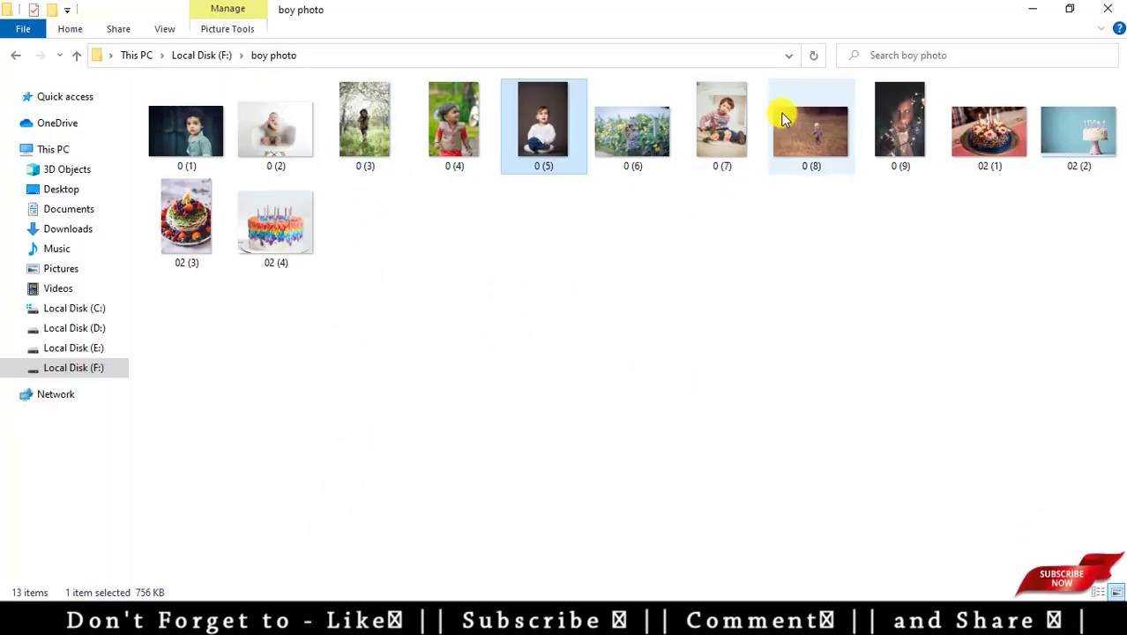
mouse_move(619, 157)
mouse_down()
mouse_move(452, 473)
mouse_move(557, 357)
mouse_up()
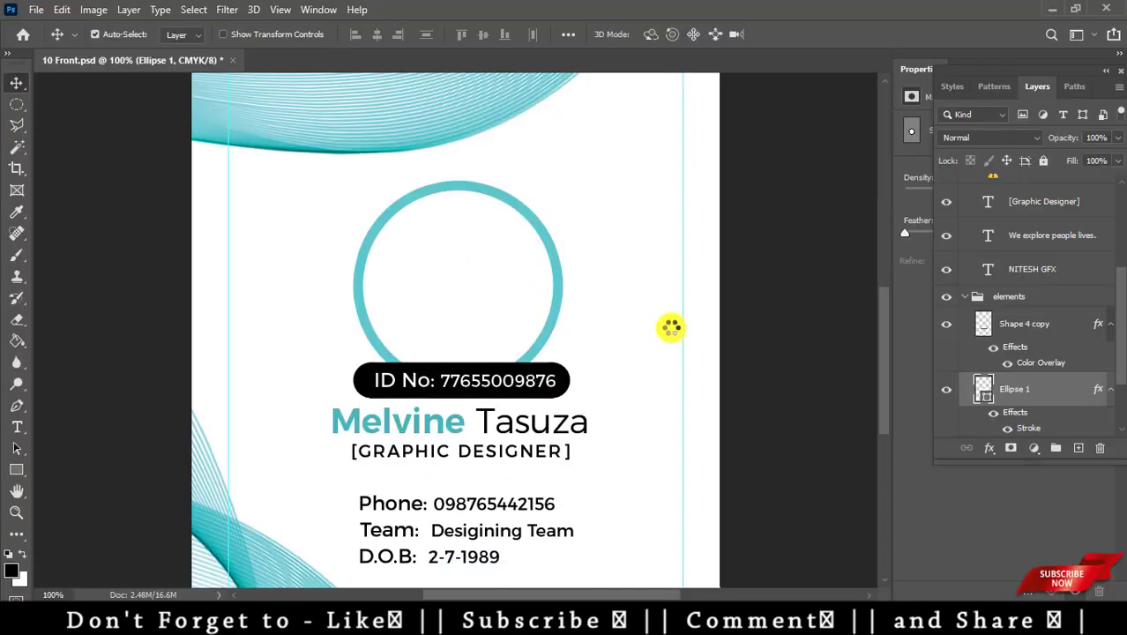
drag(671, 327, 692, 343)
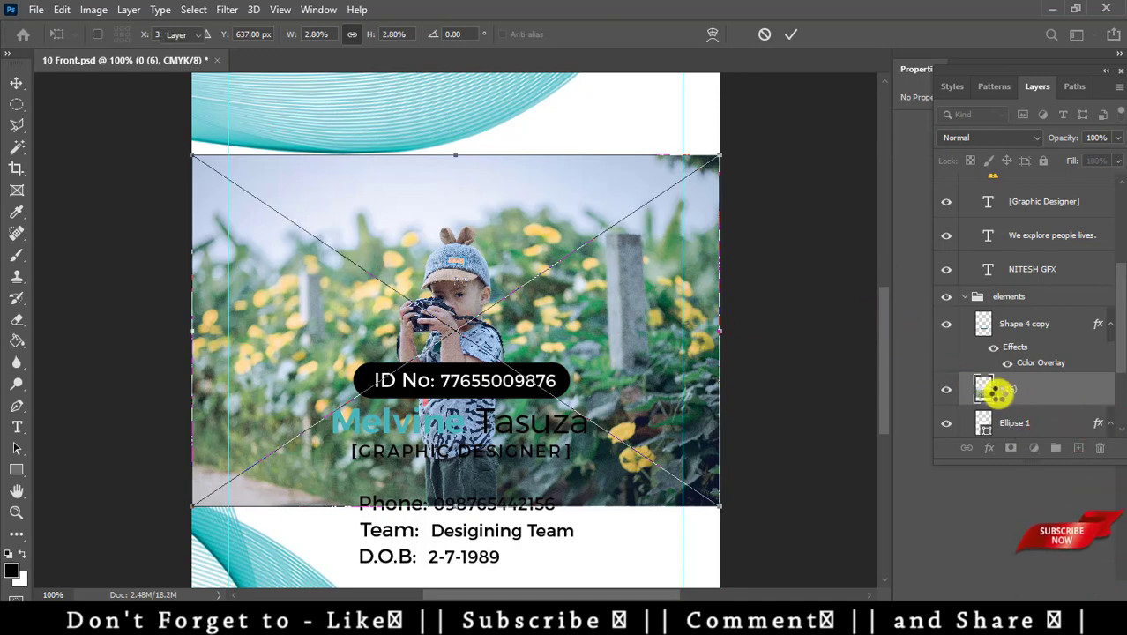
click(1029, 392)
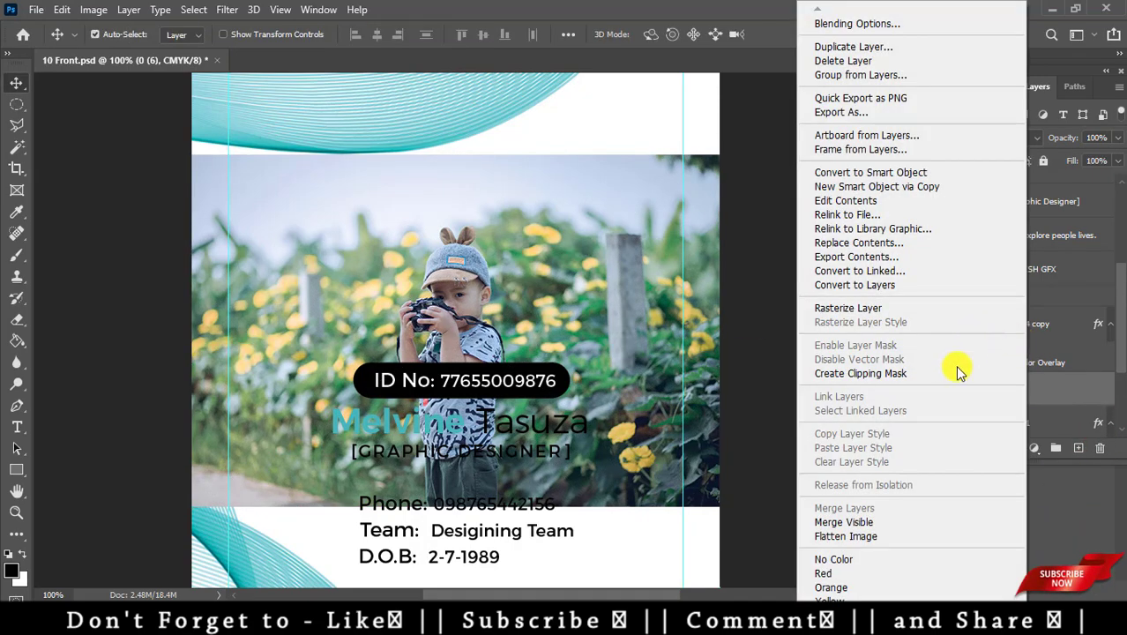
click(859, 373)
drag(492, 328, 493, 263)
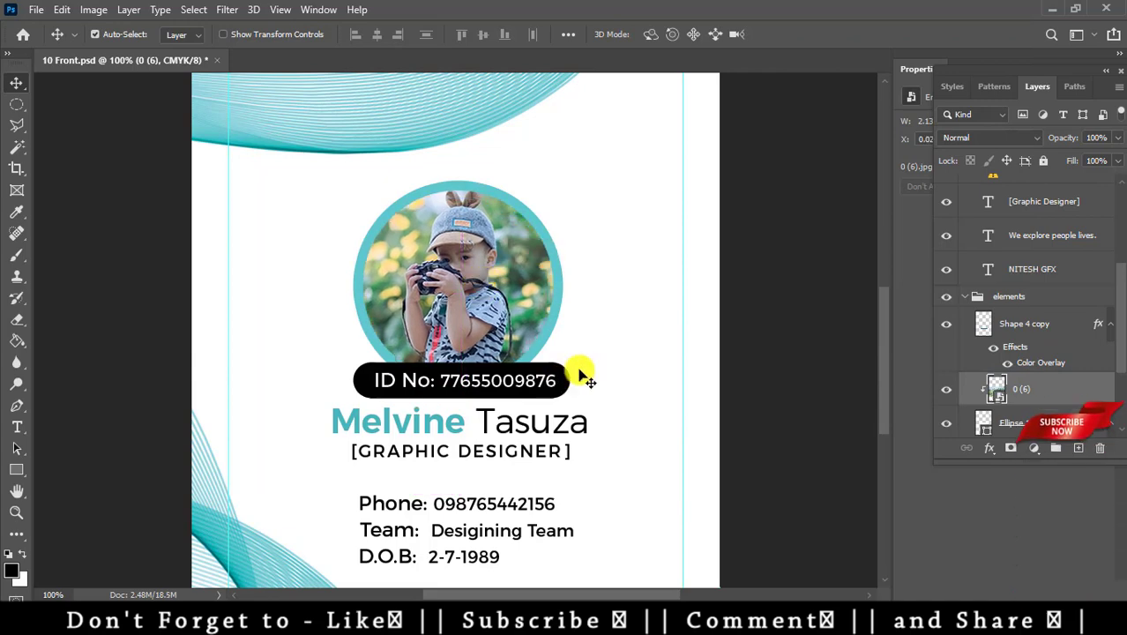
key(t)
click(550, 381)
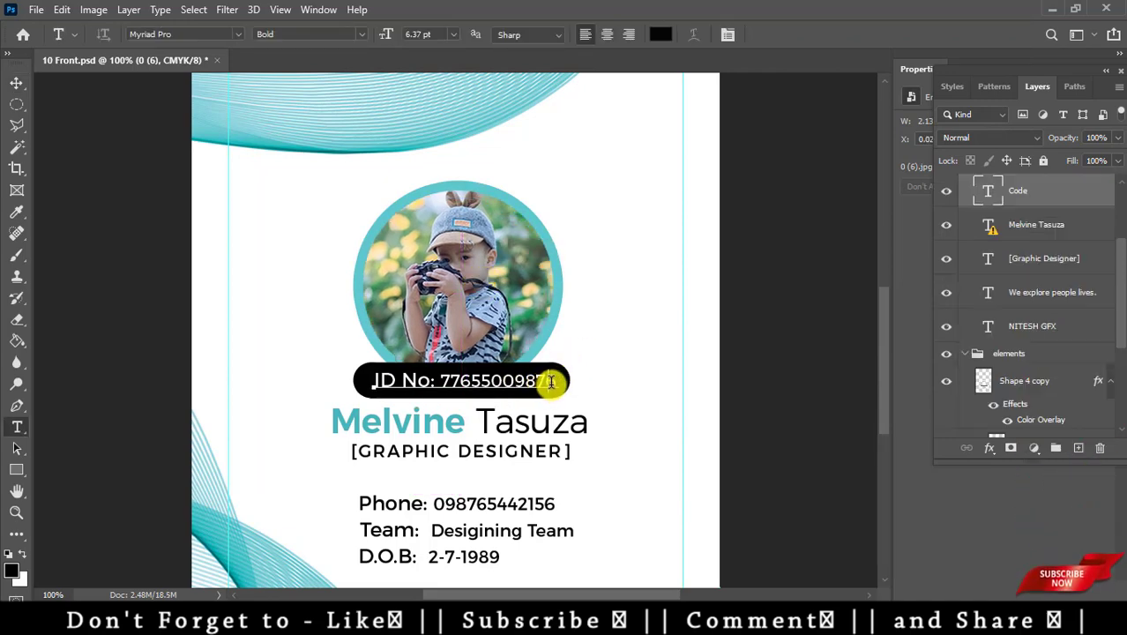
key(Delete)
text(6)
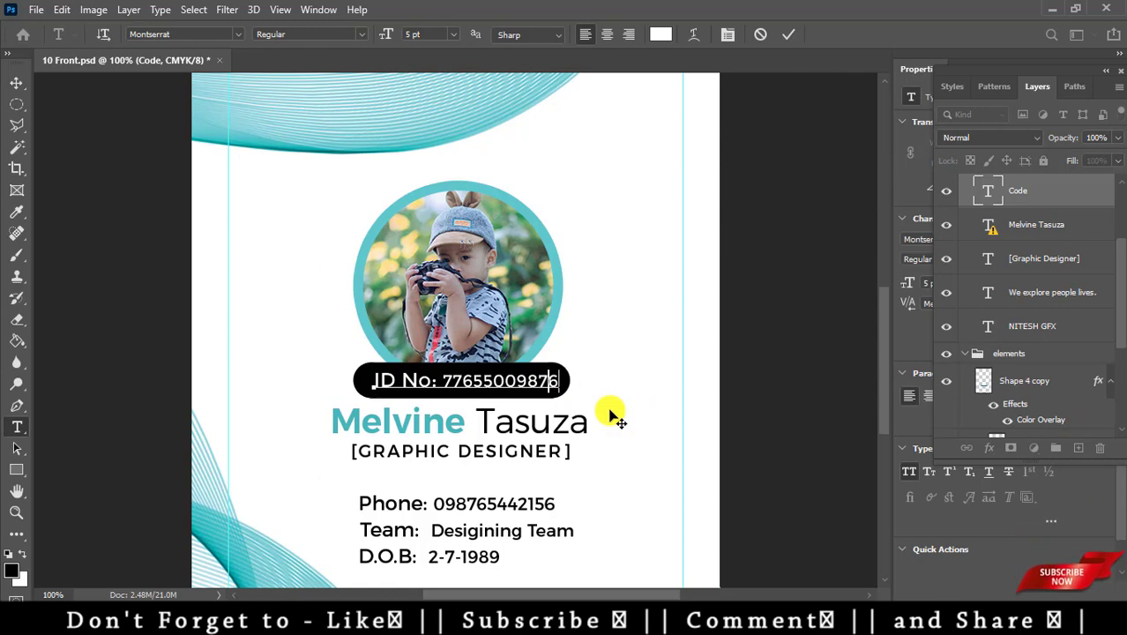
key(BackSpace)
key(BackSpace)
key(BackSpace)
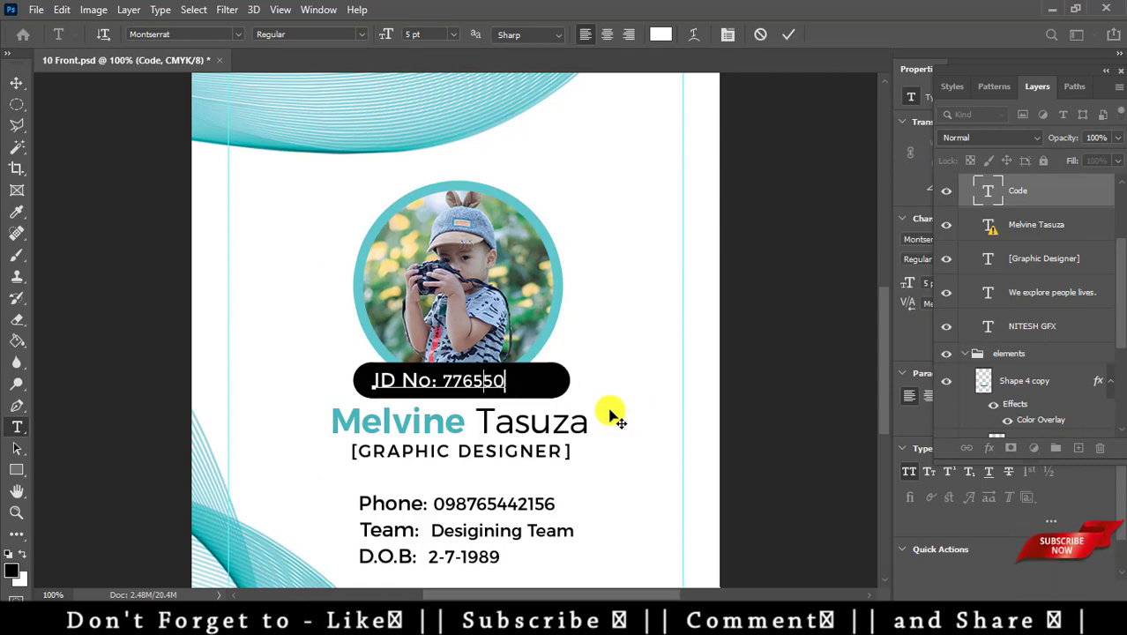
key(BackSpace)
key(BackSpace)
key(BackSpace)
key(BackSpace)
key(BackSpace)
key(BackSpace)
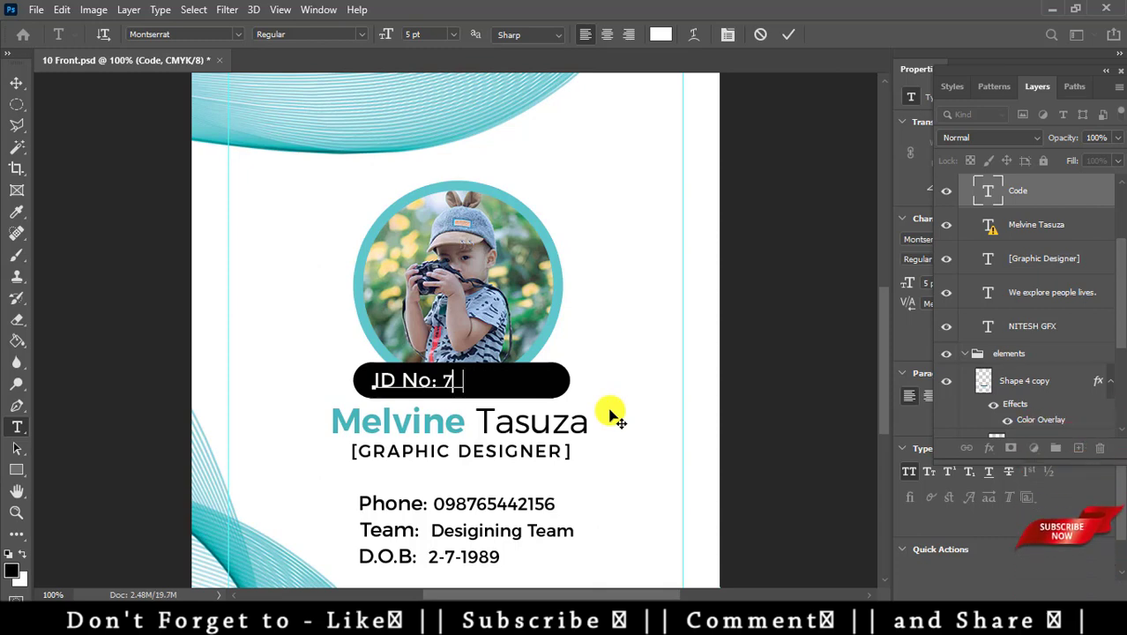
text(441154)
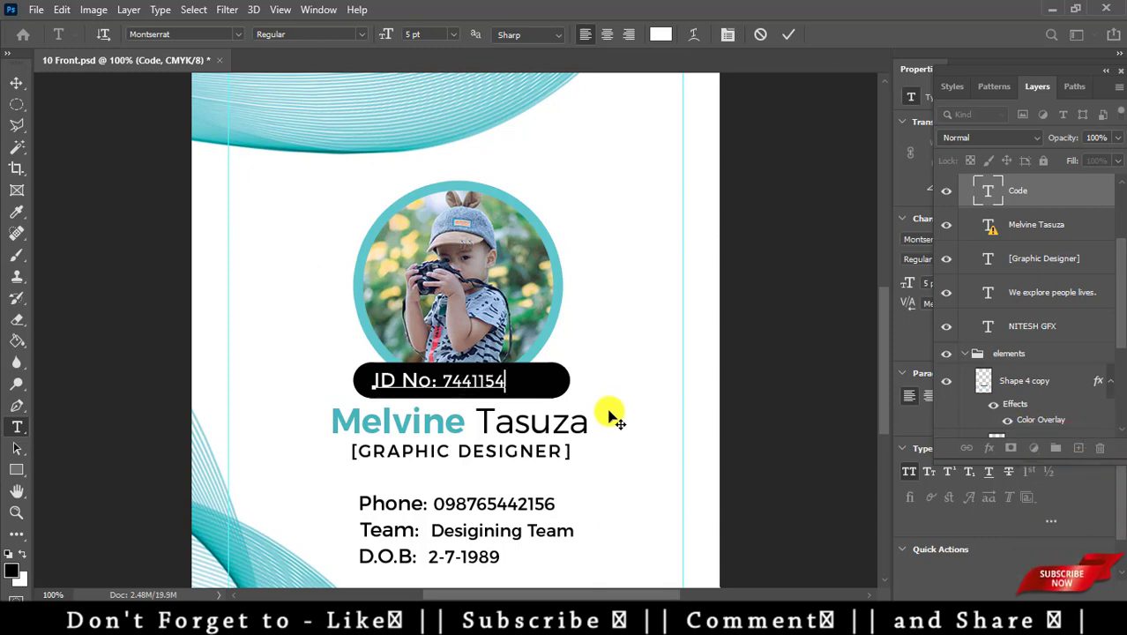
text(754)
click(611, 416)
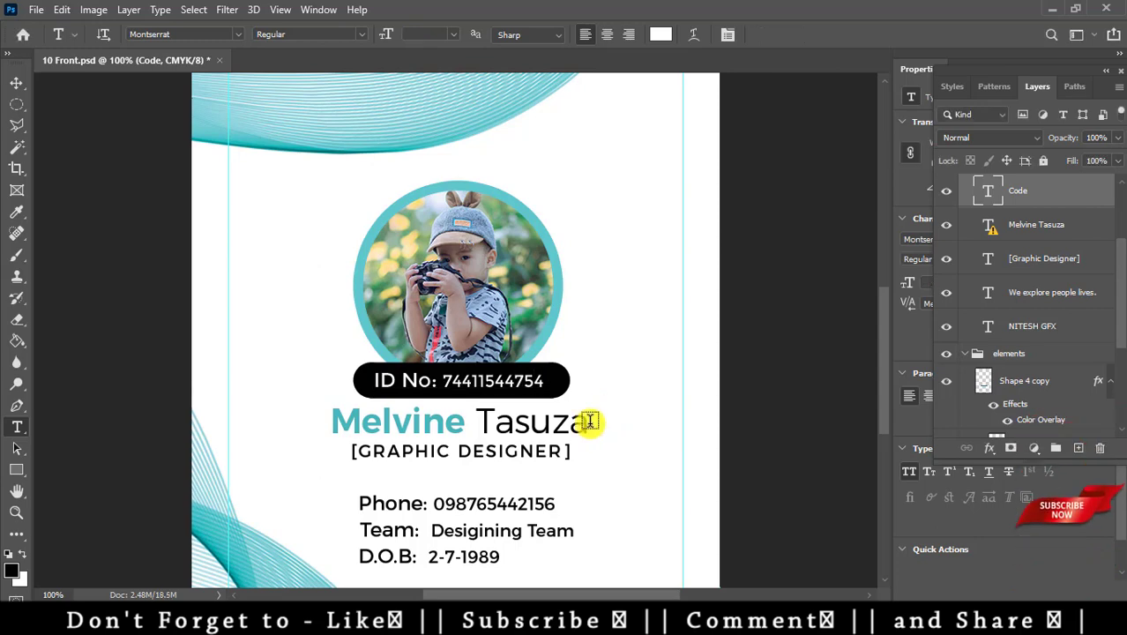
click(582, 424)
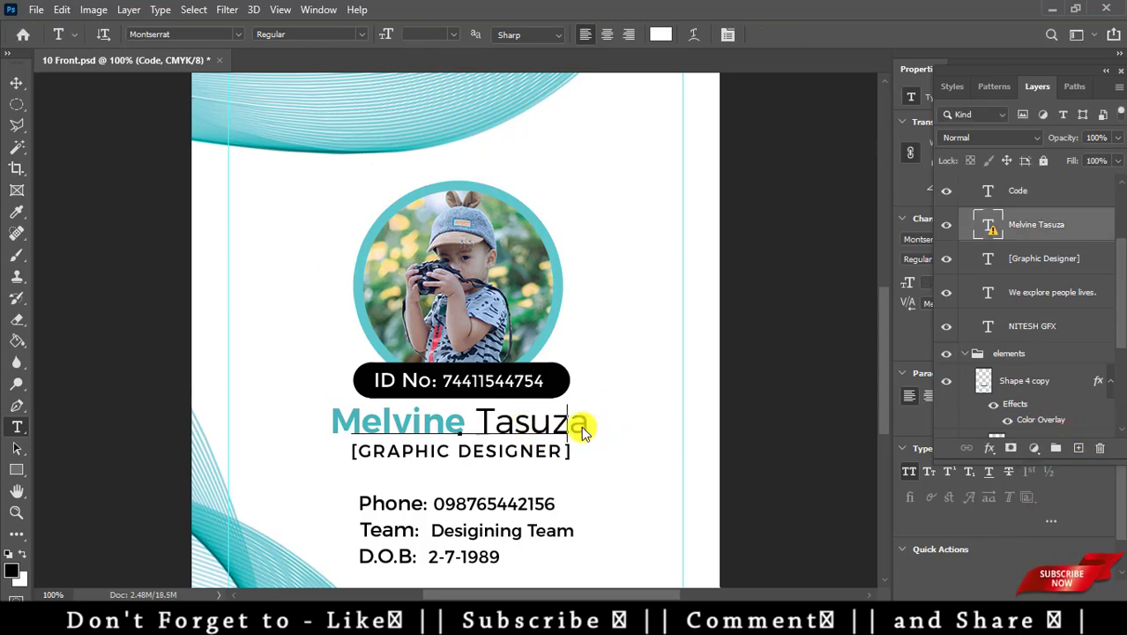
click(686, 319)
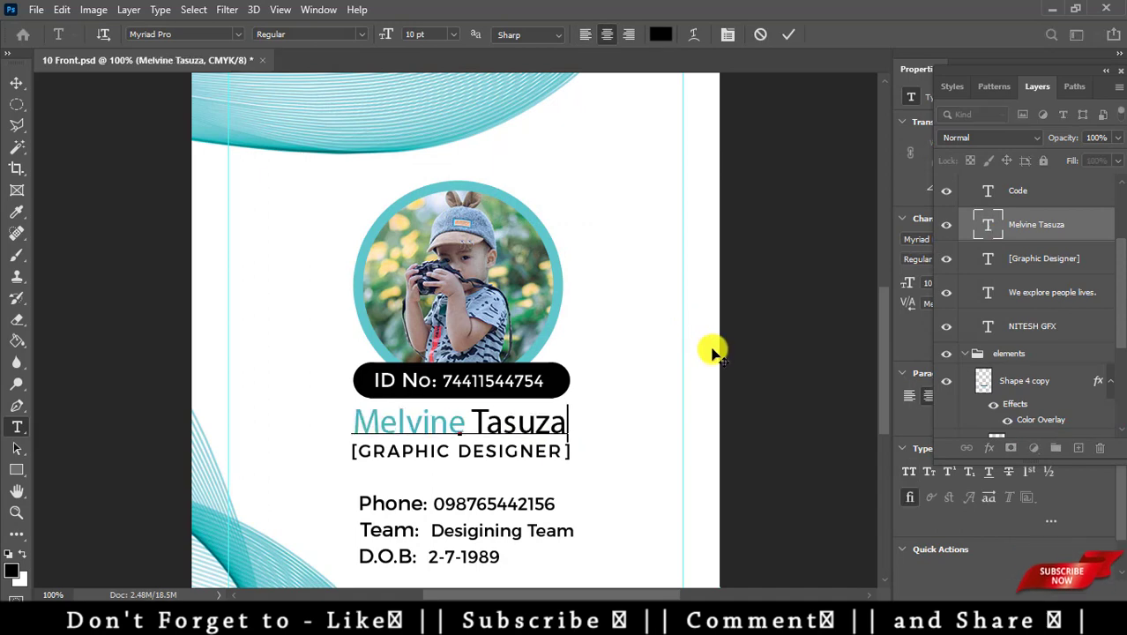
key(BackSpace)
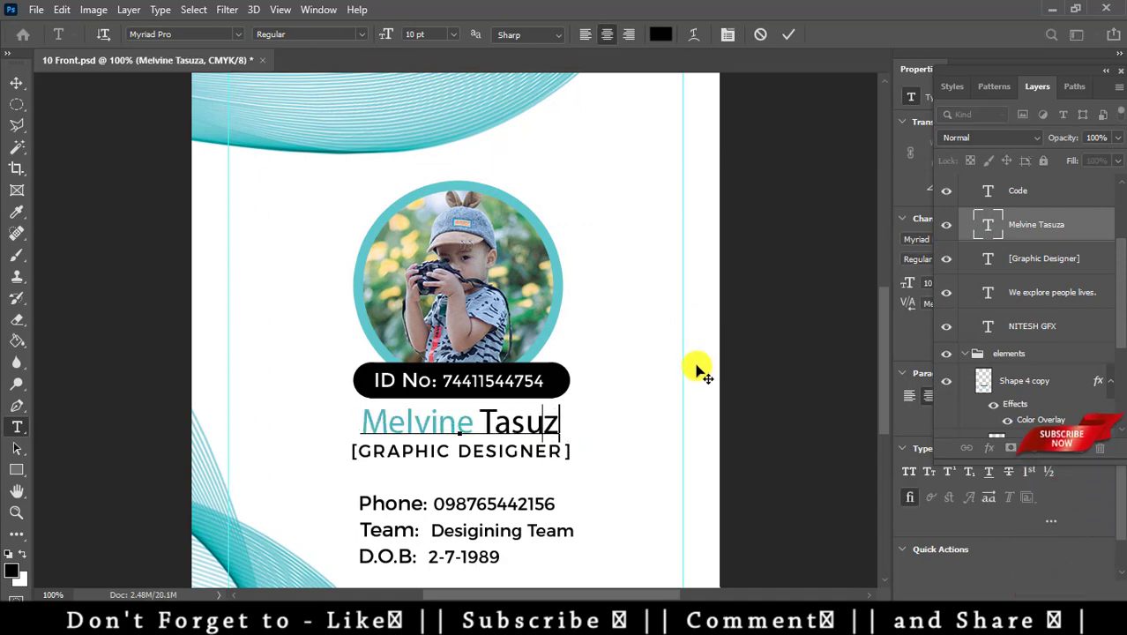
key(BackSpace)
key(BackSpace)
key(BackSpace)
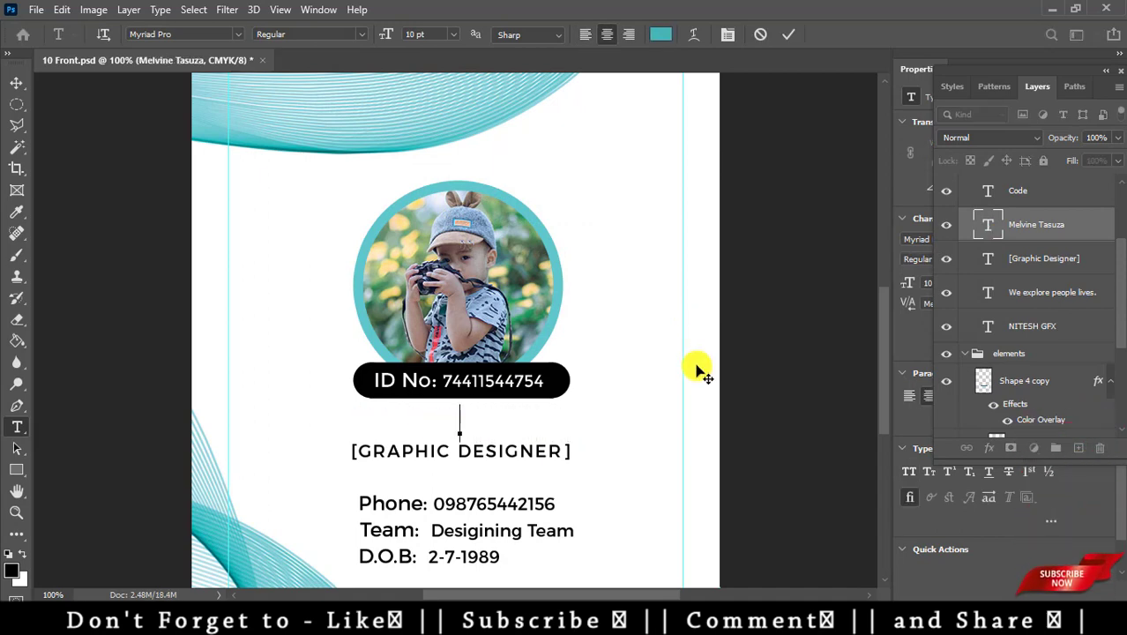
text(NITESH)
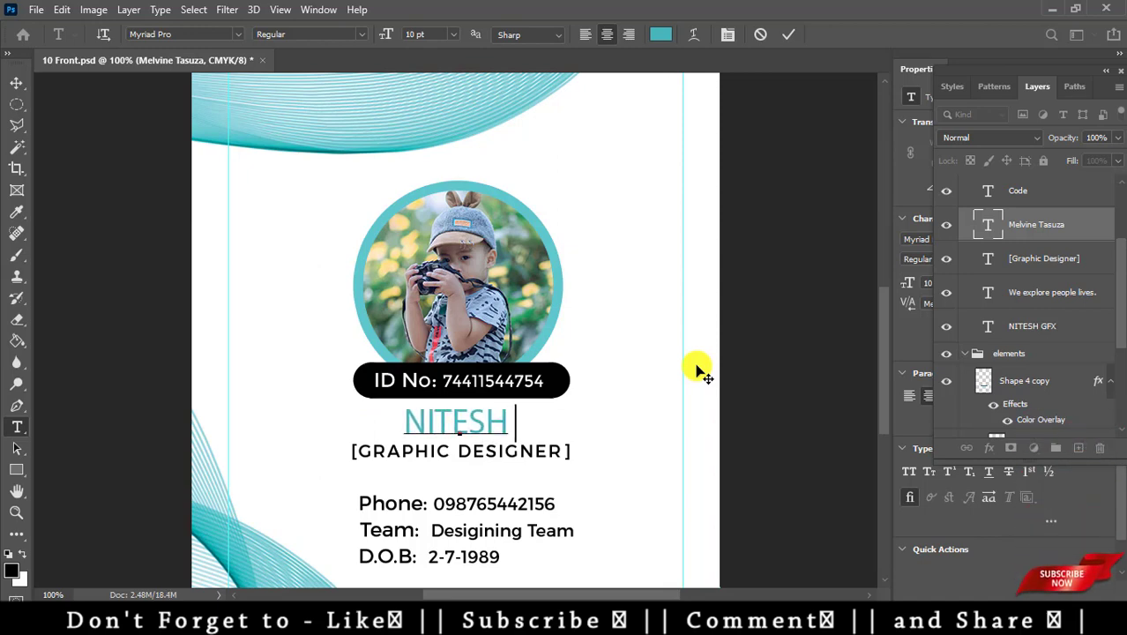
text(GFX)
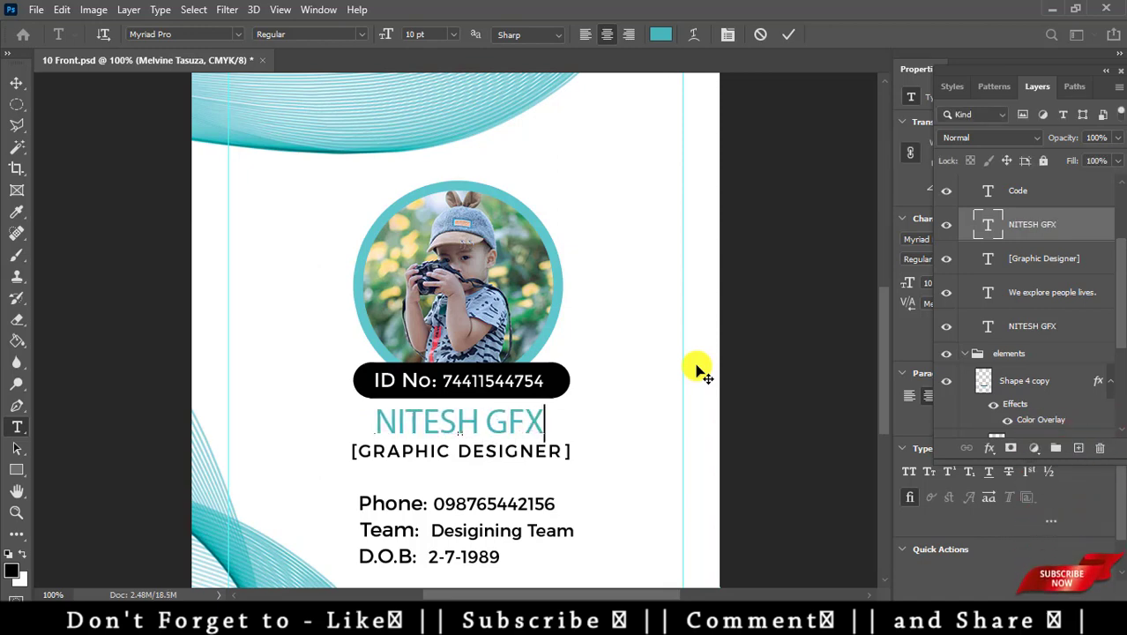
Step: Recolour the word GFX in the name line black
drag(542, 423, 484, 423)
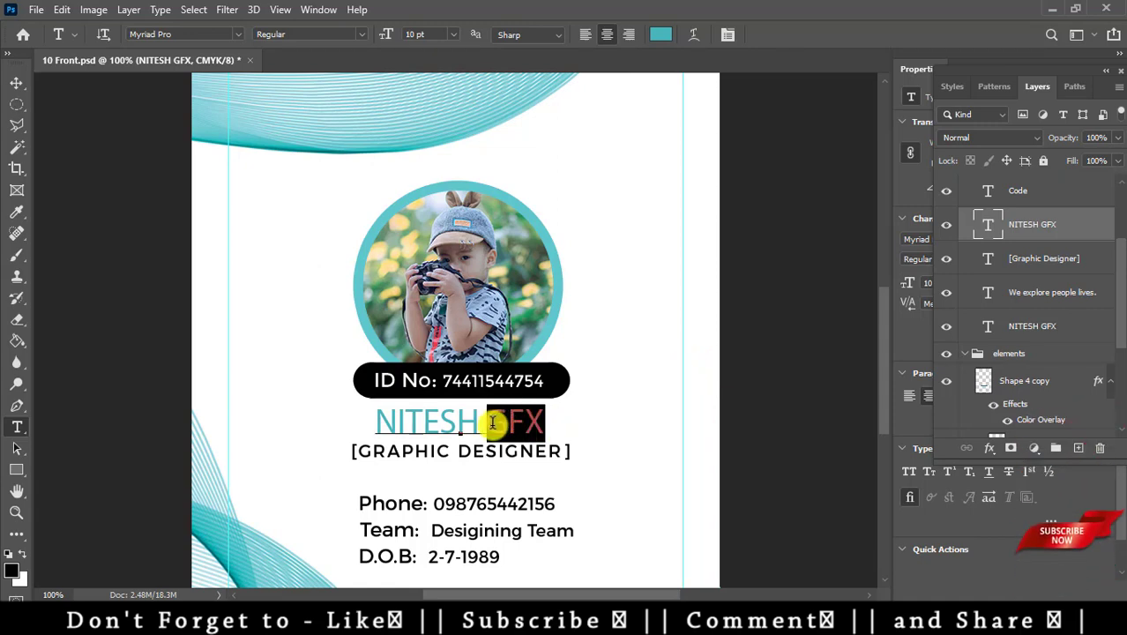
click(11, 571)
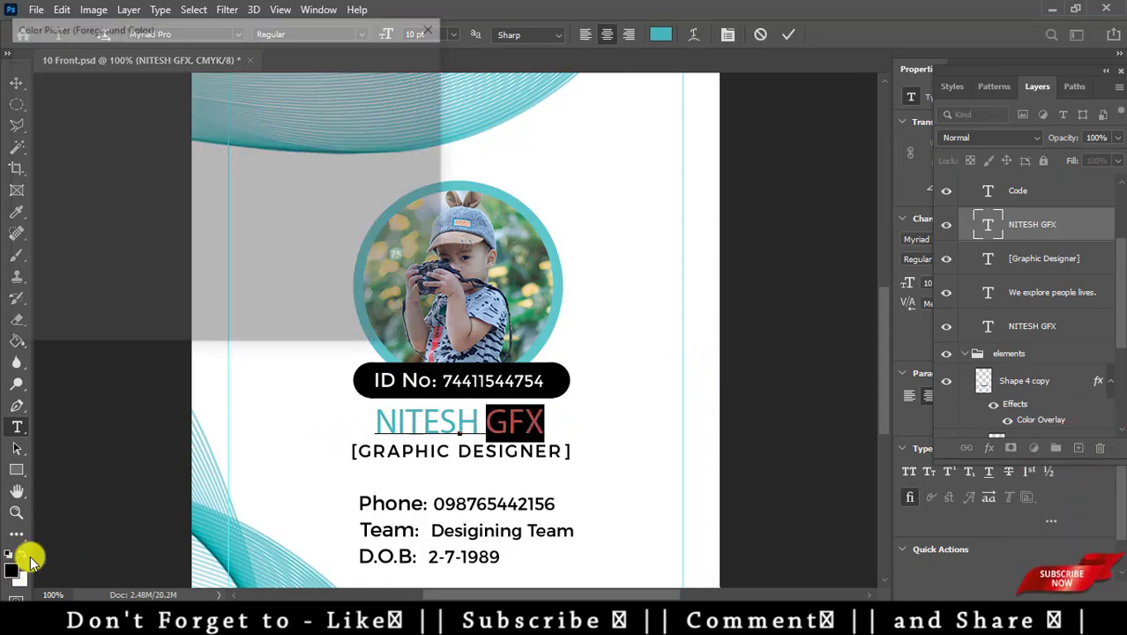
key(Return)
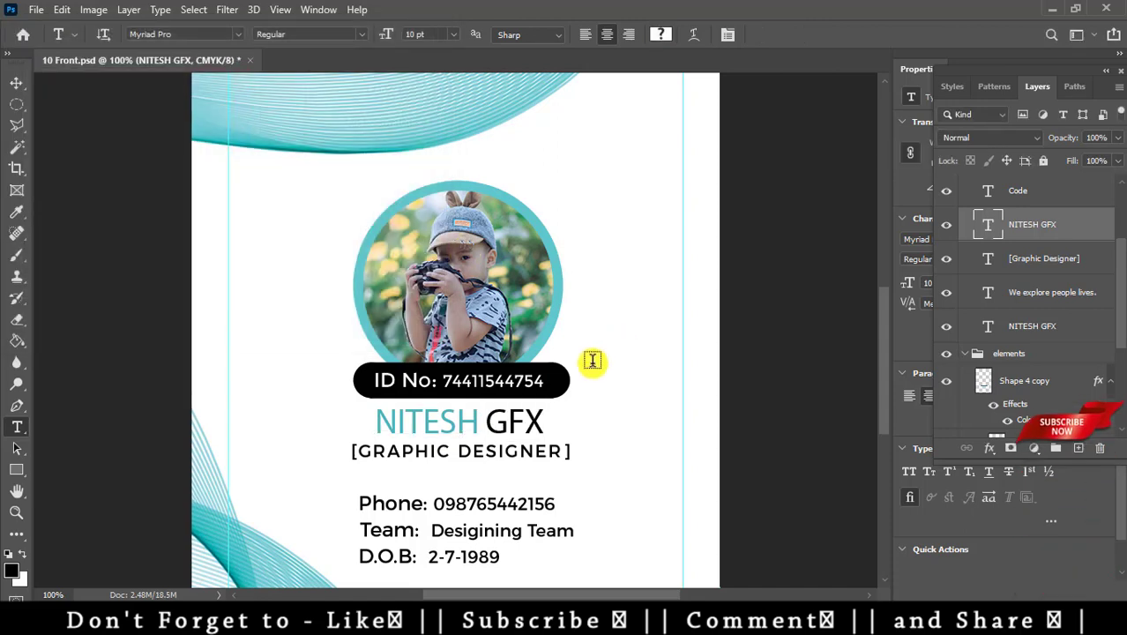
scroll(455, 485, down, 1)
scroll(457, 500, down, 1)
scroll(457, 500, down, 1)
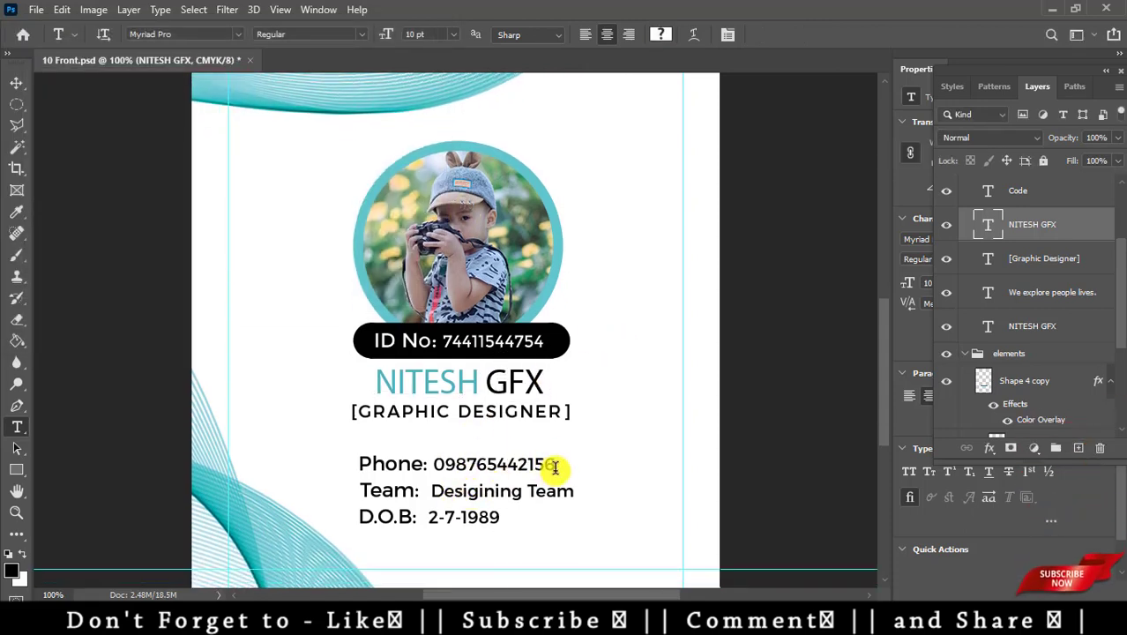
Step: Replace the old digits on the Phone line with the new phone number
click(550, 464)
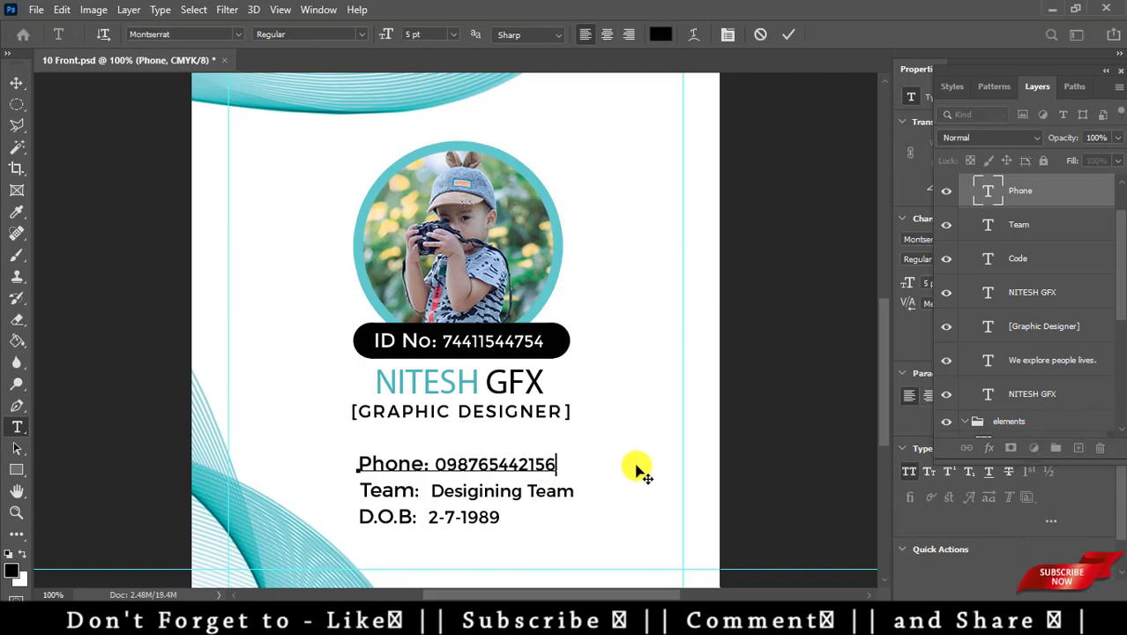
key(BackSpace)
key(BackSpace)
key(BackSpace)
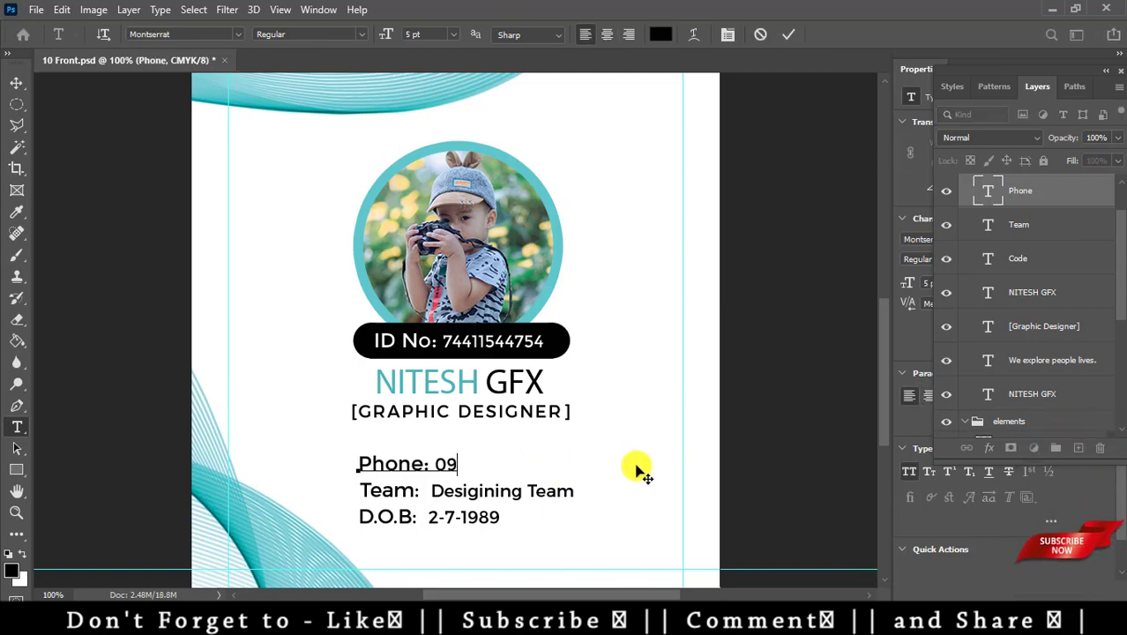
key(BackSpace)
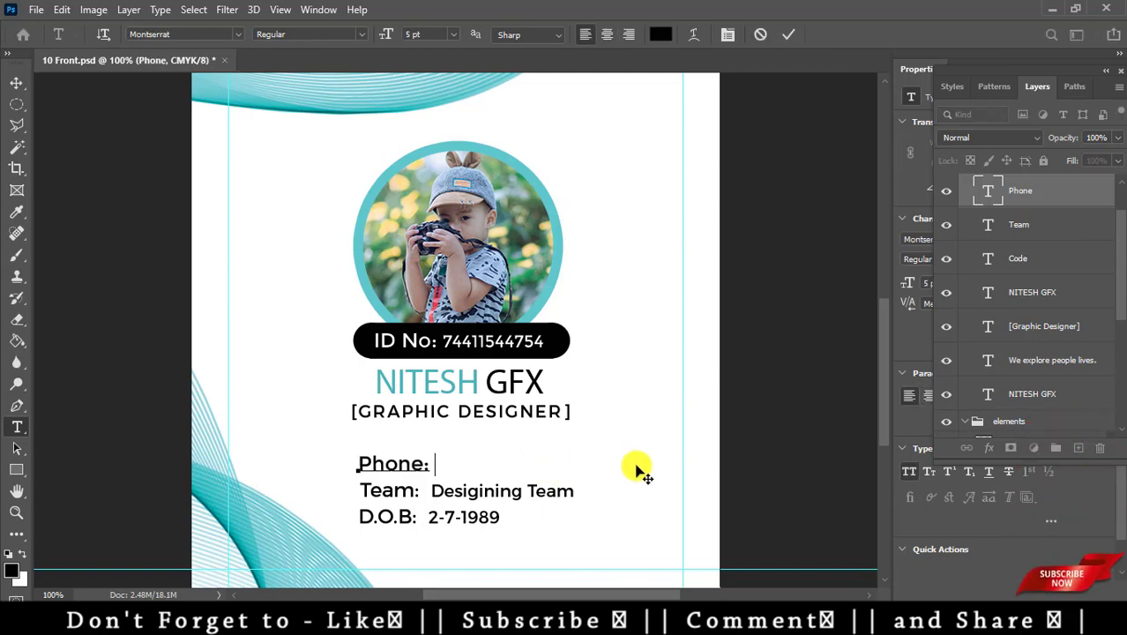
text(980)
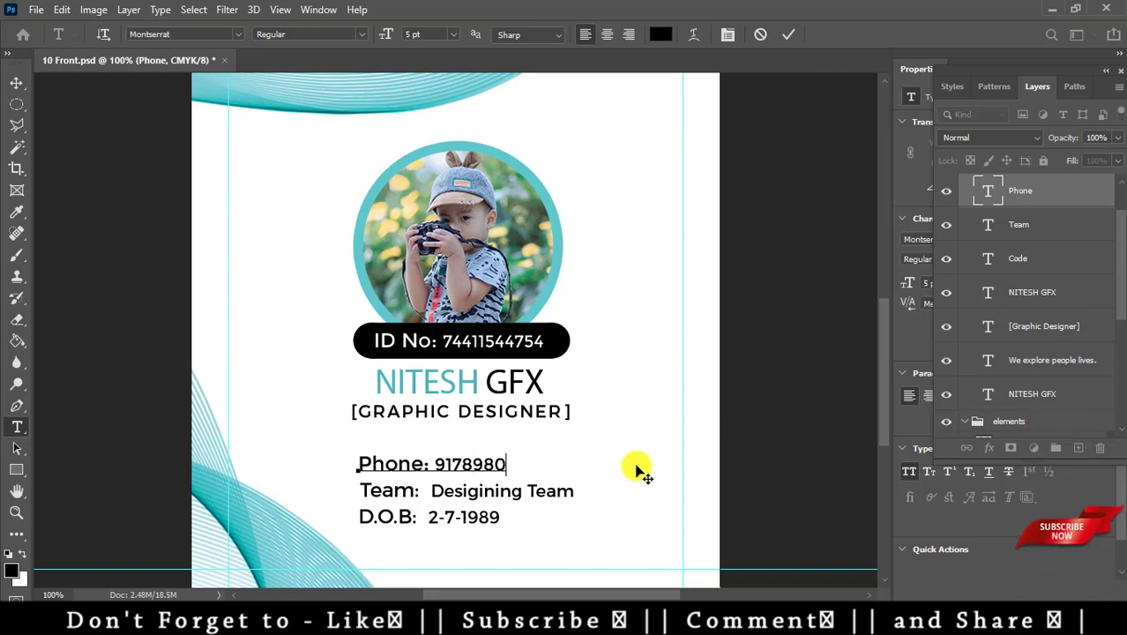
text(89237)
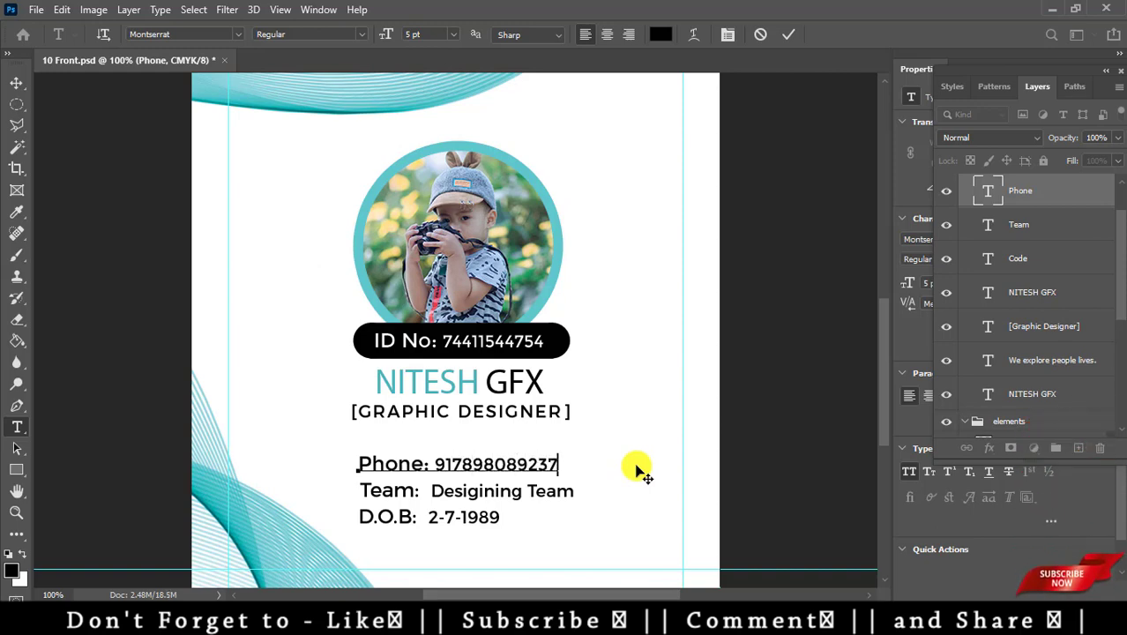
scroll(579, 473, down, 2)
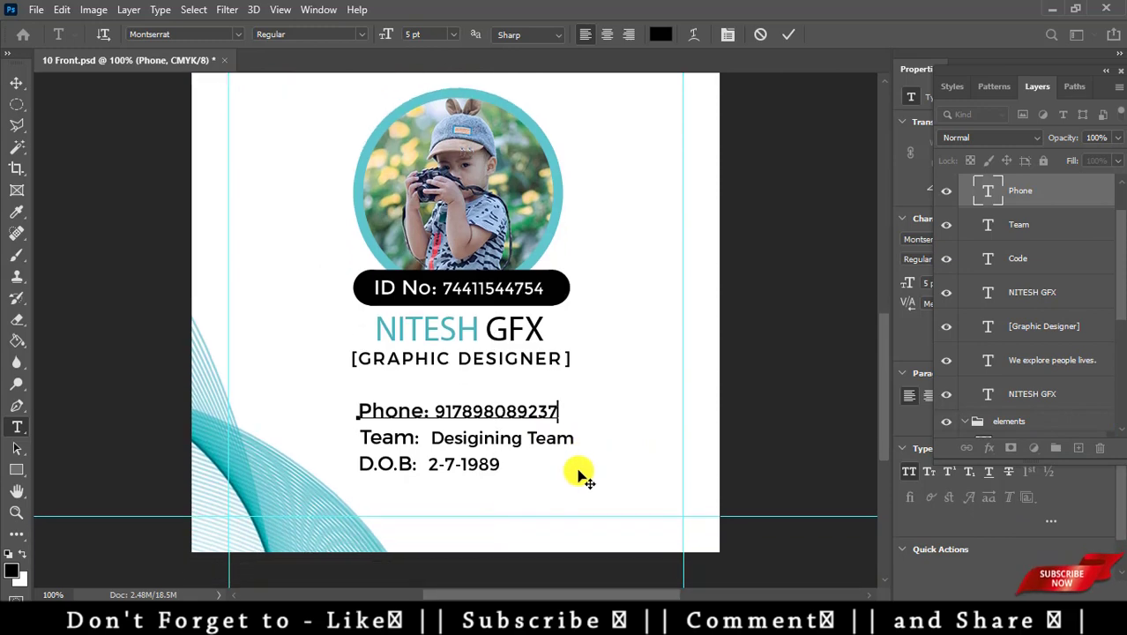
Step: Zoom out and move the Layer 1 teal wave down behind the photo
scroll(383, 436, down, 2)
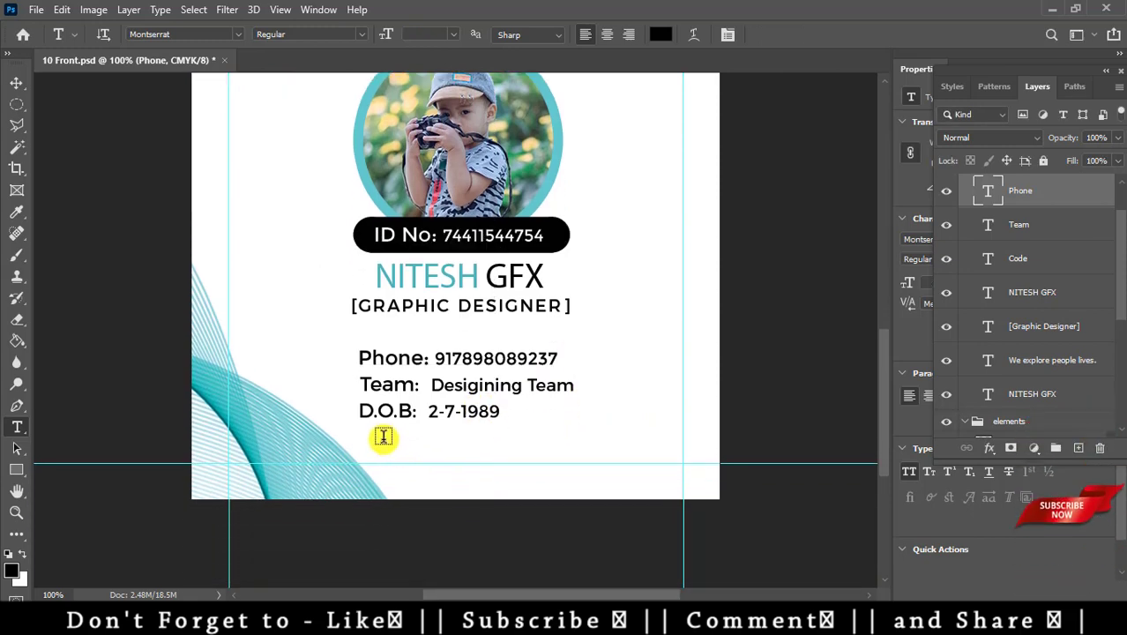
scroll(496, 419, down, 1)
scroll(388, 434, up, 1)
key(ctrl+minus)
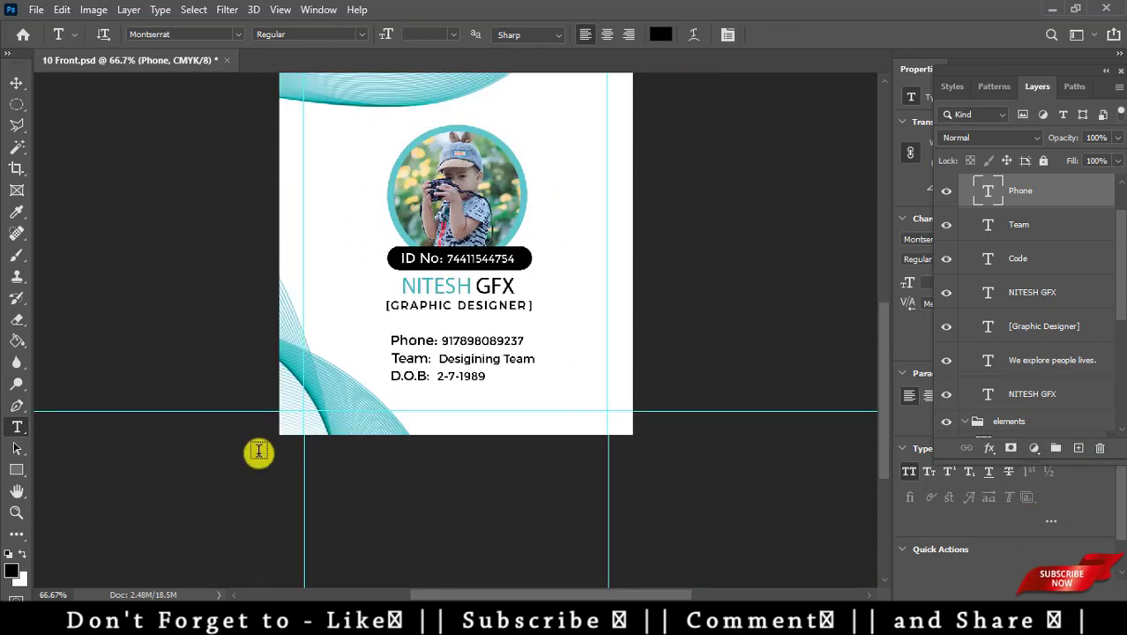
scroll(546, 448, up, 2)
scroll(515, 443, up, 3)
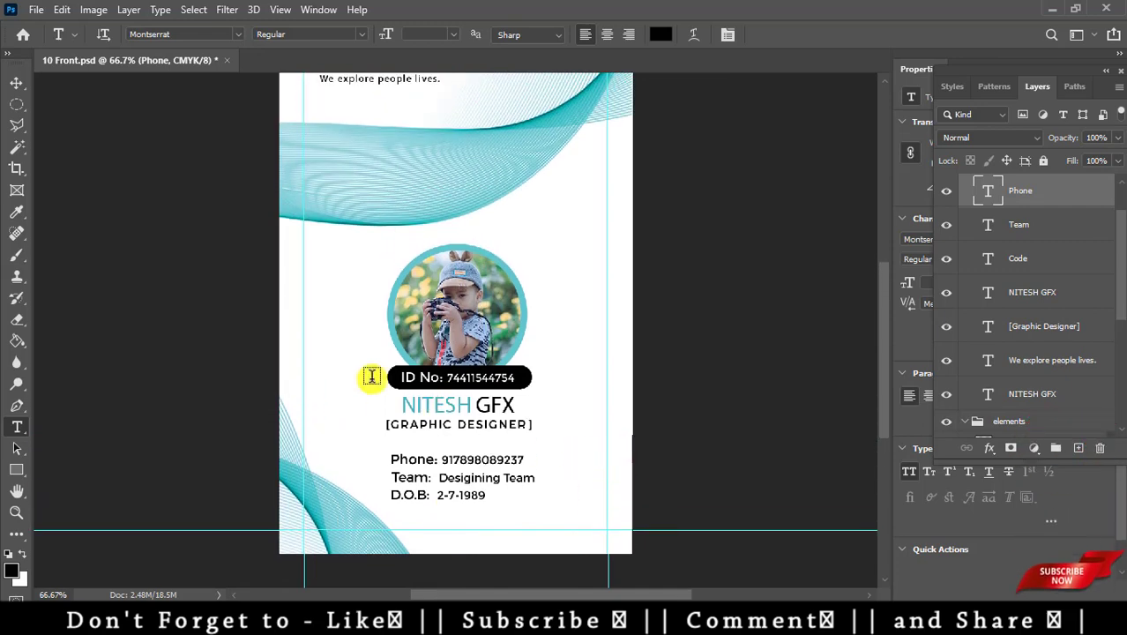
key(v)
right_click(428, 190)
click(493, 216)
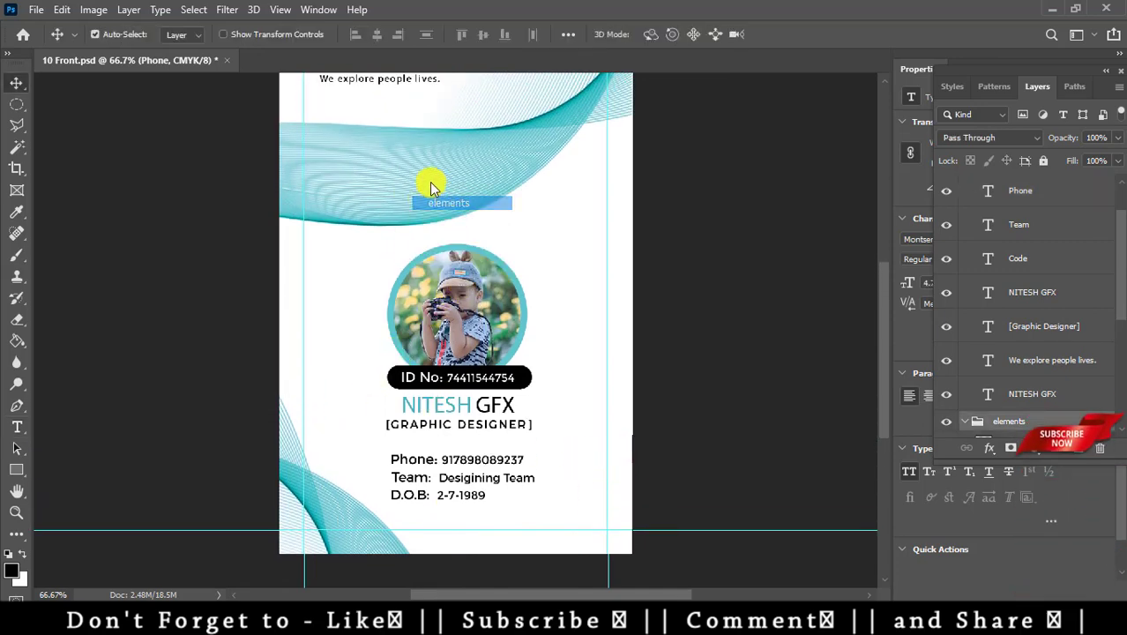
mouse_move(433, 181)
mouse_down()
mouse_move(533, 338)
mouse_move(491, 201)
mouse_up()
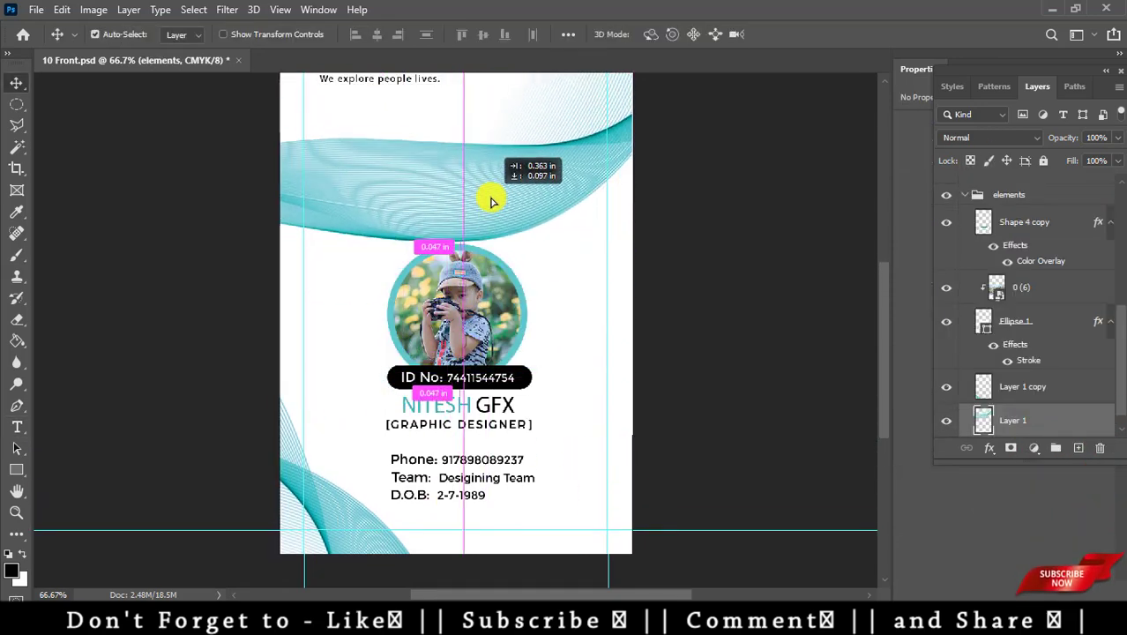
Step: Move the Layer 1 copy wave up and right, check with bg hidden, then close 10 Front.psd
key(ctrl+minus)
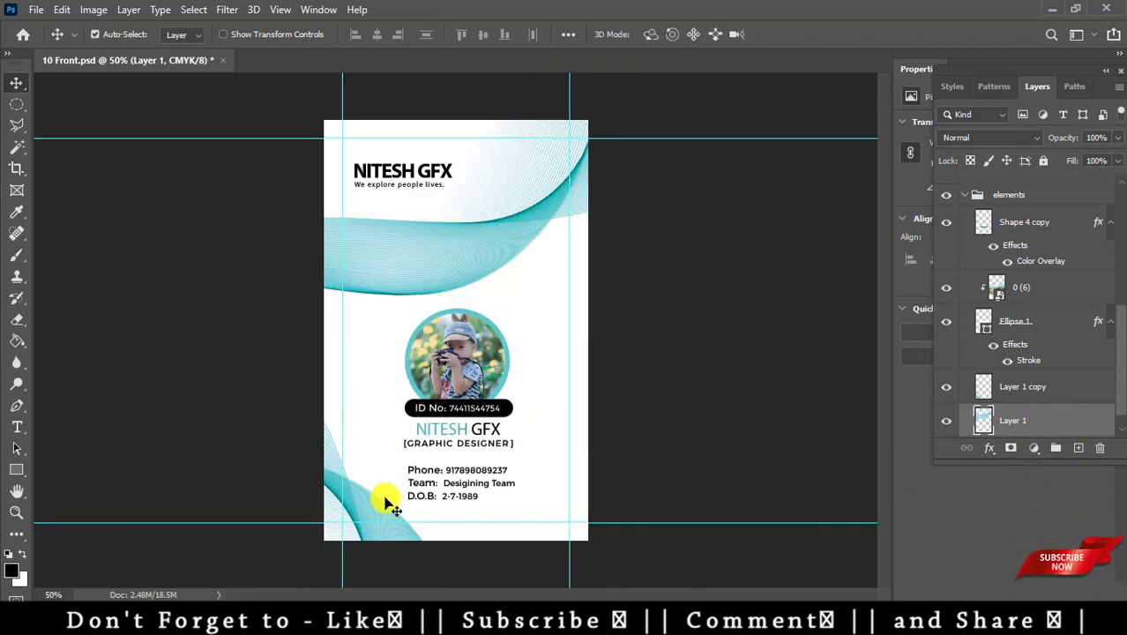
right_click(370, 507)
click(414, 513)
mouse_move(377, 503)
mouse_down()
mouse_move(480, 443)
mouse_move(528, 369)
mouse_up()
scroll(1034, 326, down, 1)
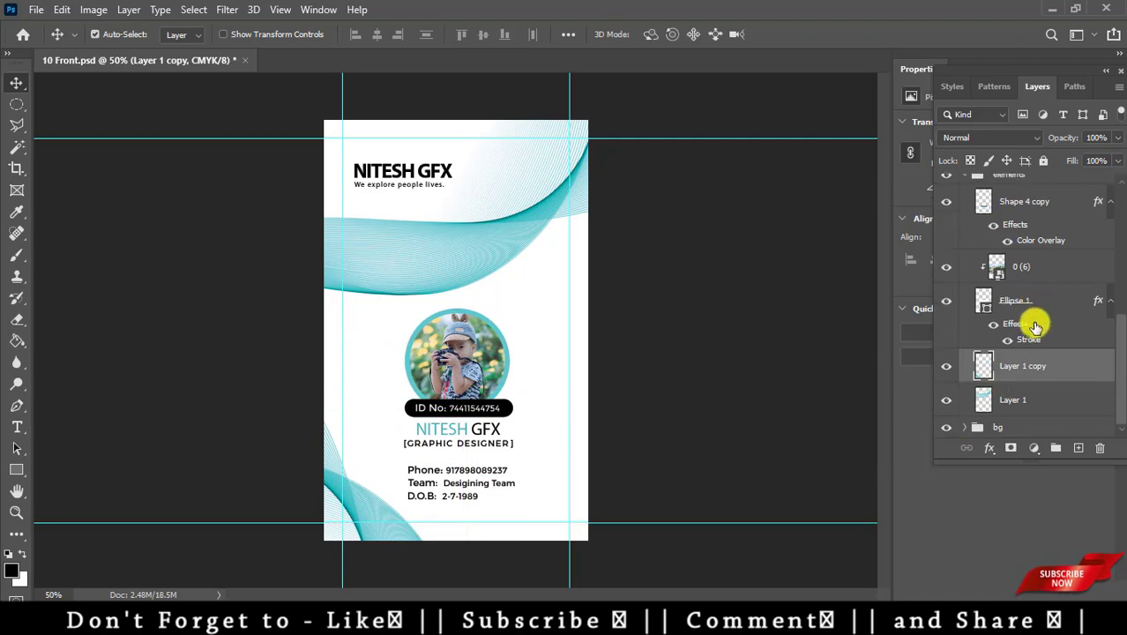
click(946, 428)
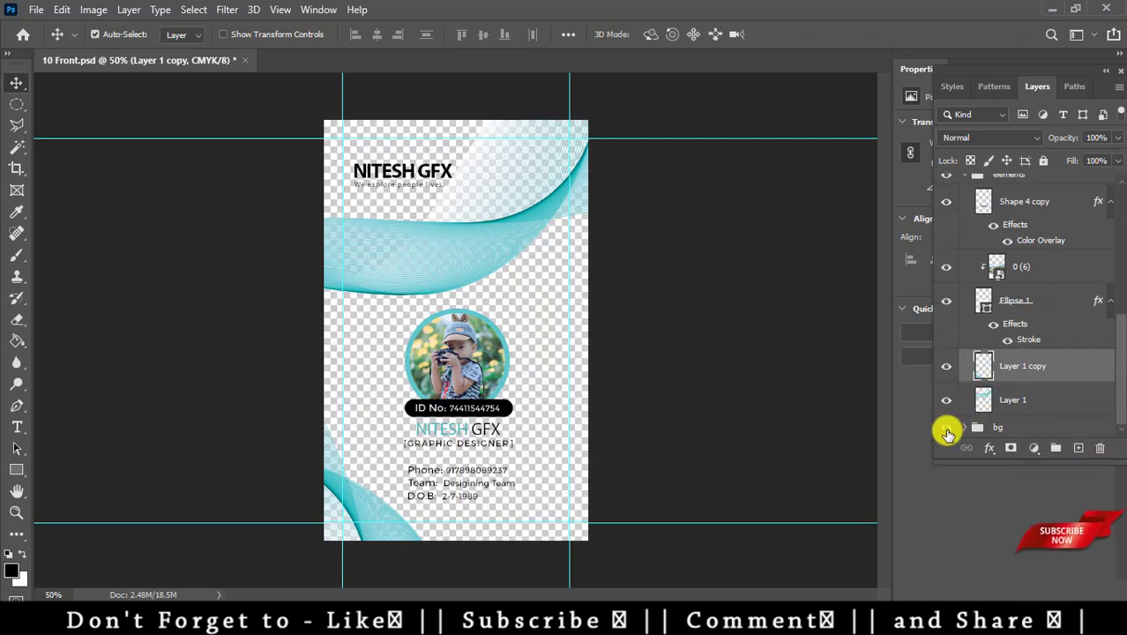
click(946, 429)
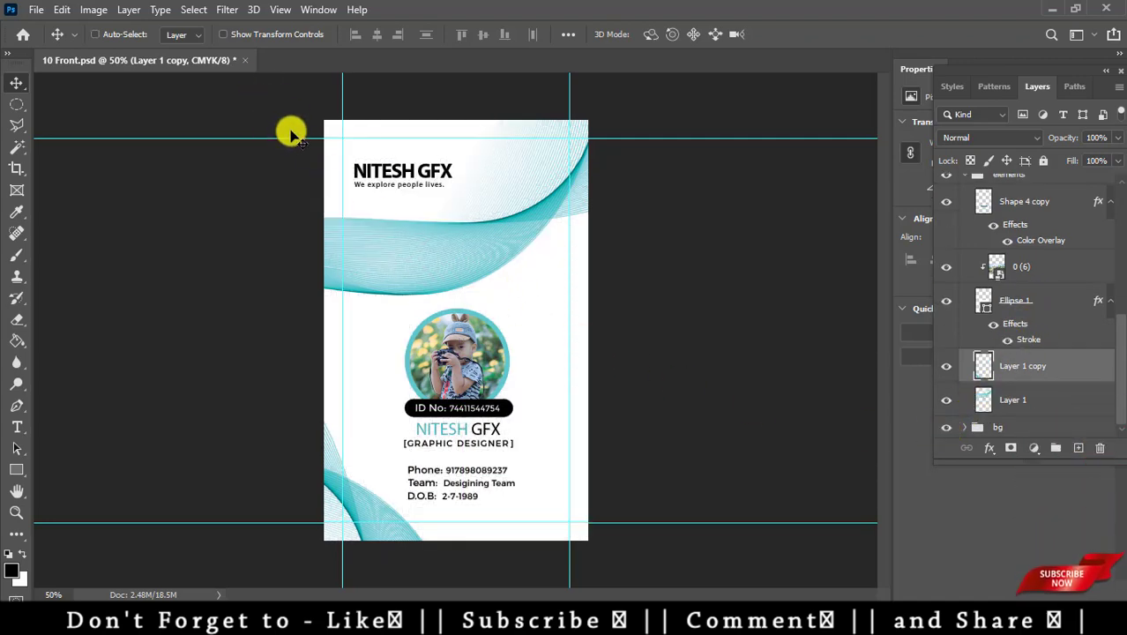
key(ctrl+w)
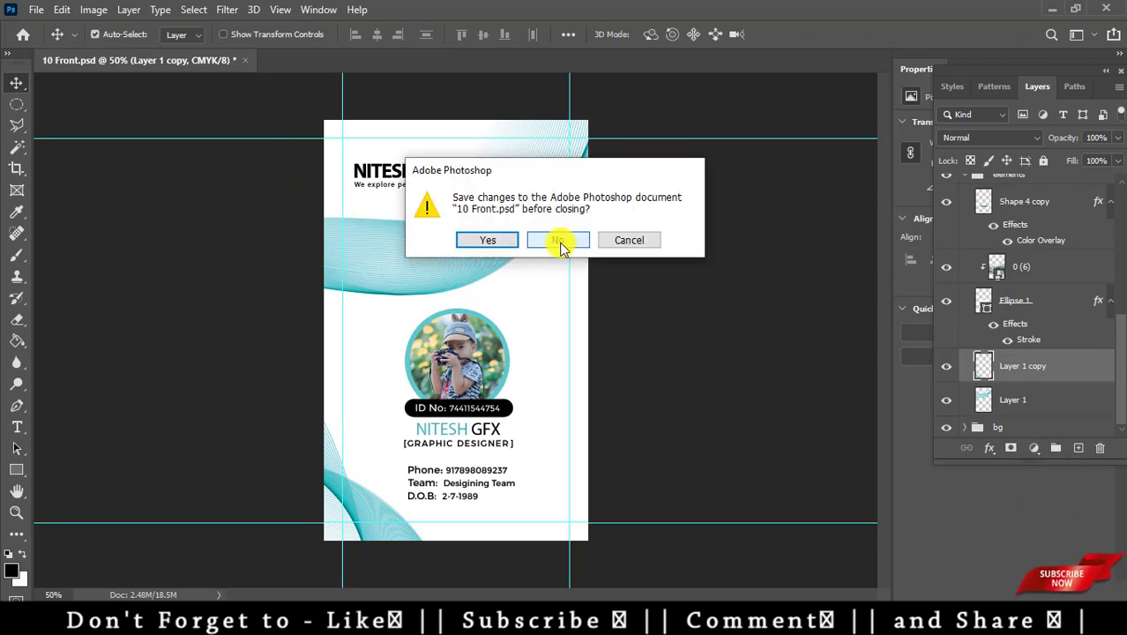
Step: Discard changes to 10 Front.psd and return to the New folder (9) window
click(561, 243)
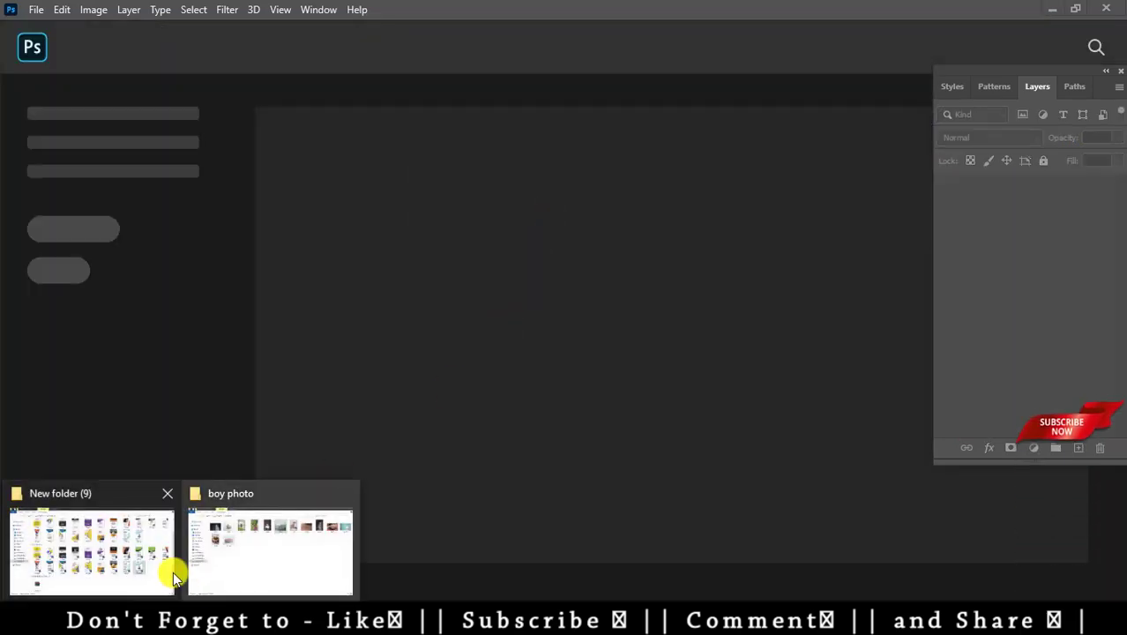
click(173, 571)
scroll(691, 542, up, 2)
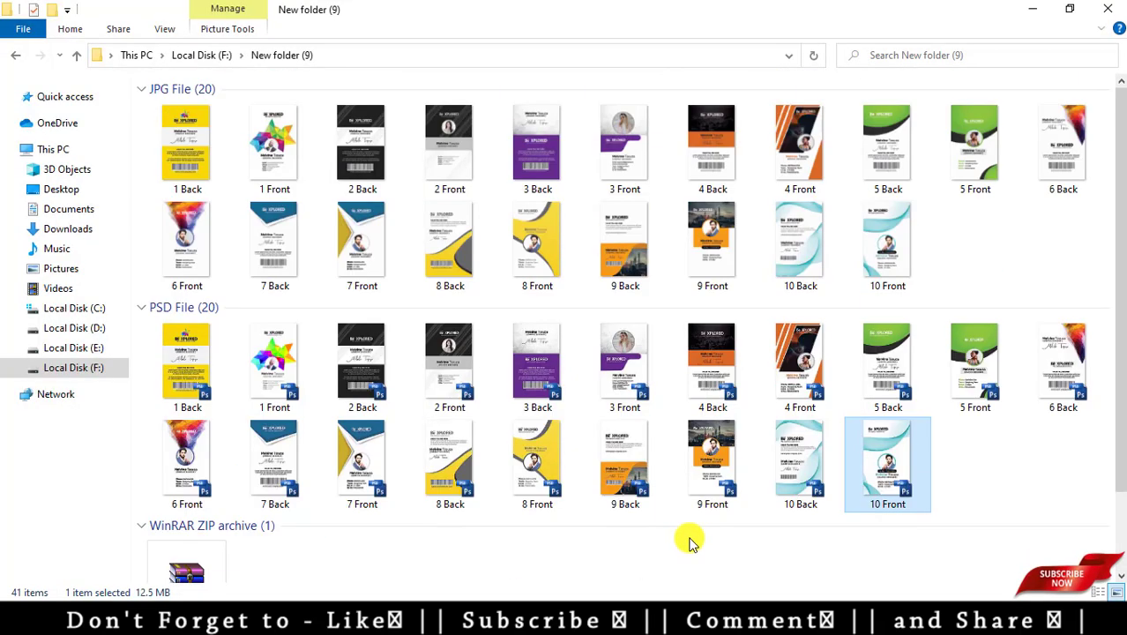